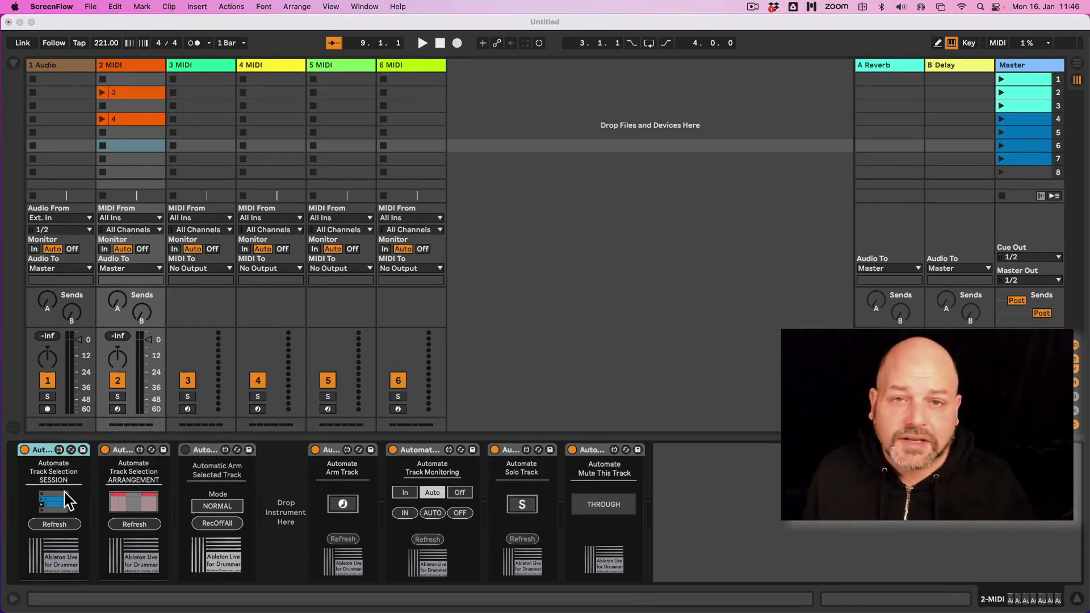
Test the Session track selection by launching clip 3, clip 4 and clip 3 again, and reselect the 2 MIDI track.
click(134, 94)
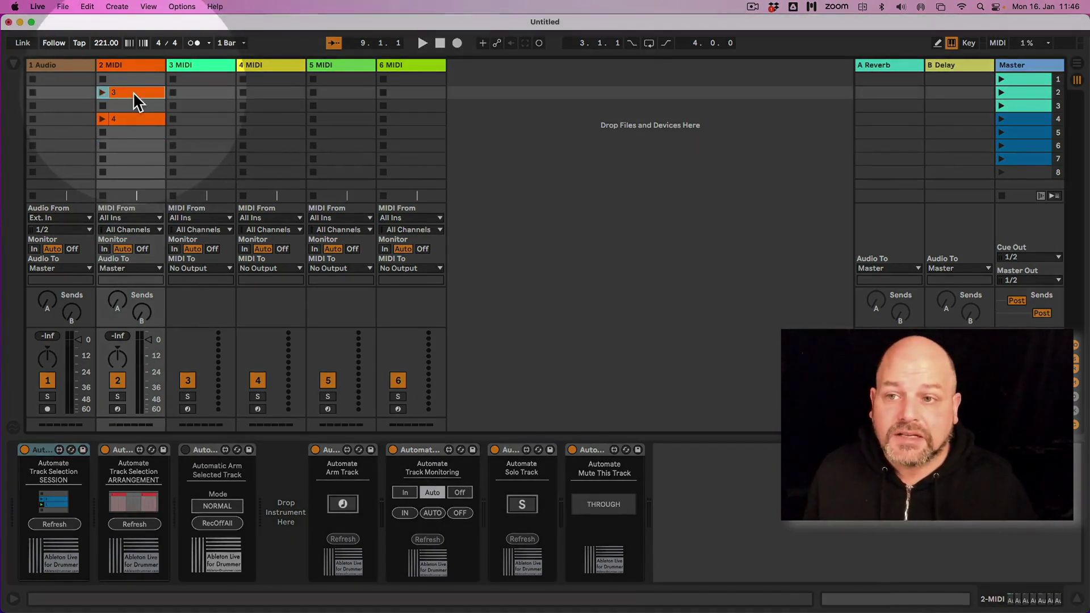
click(101, 93)
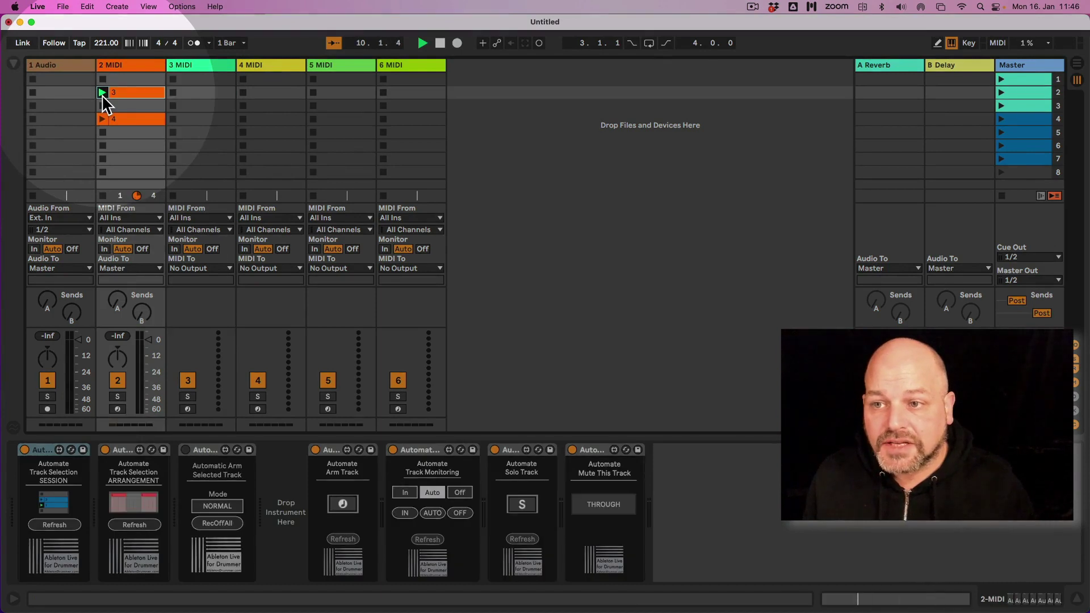
click(102, 120)
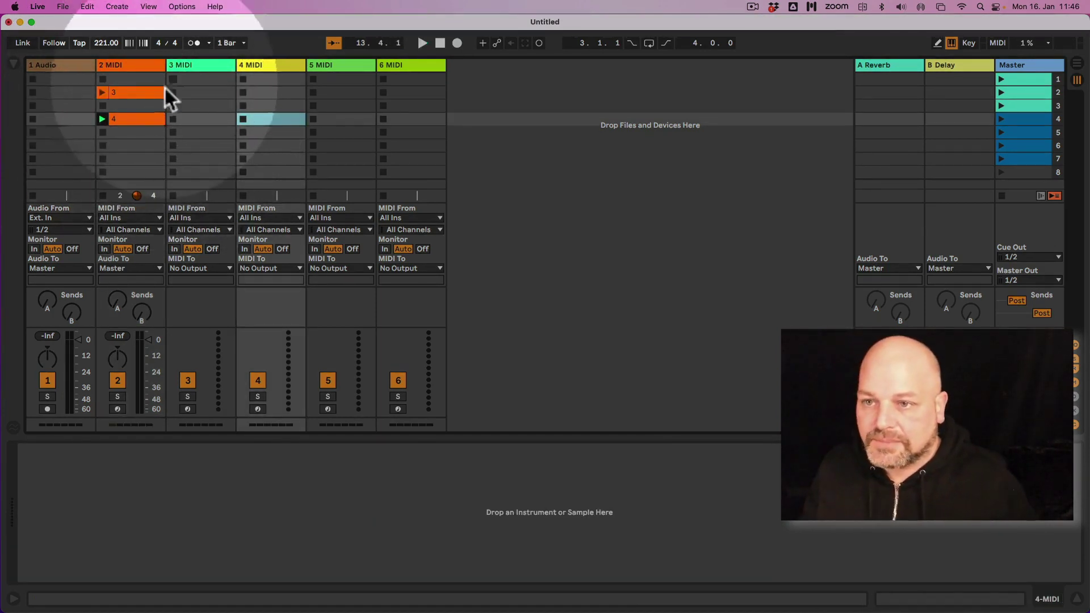
click(253, 64)
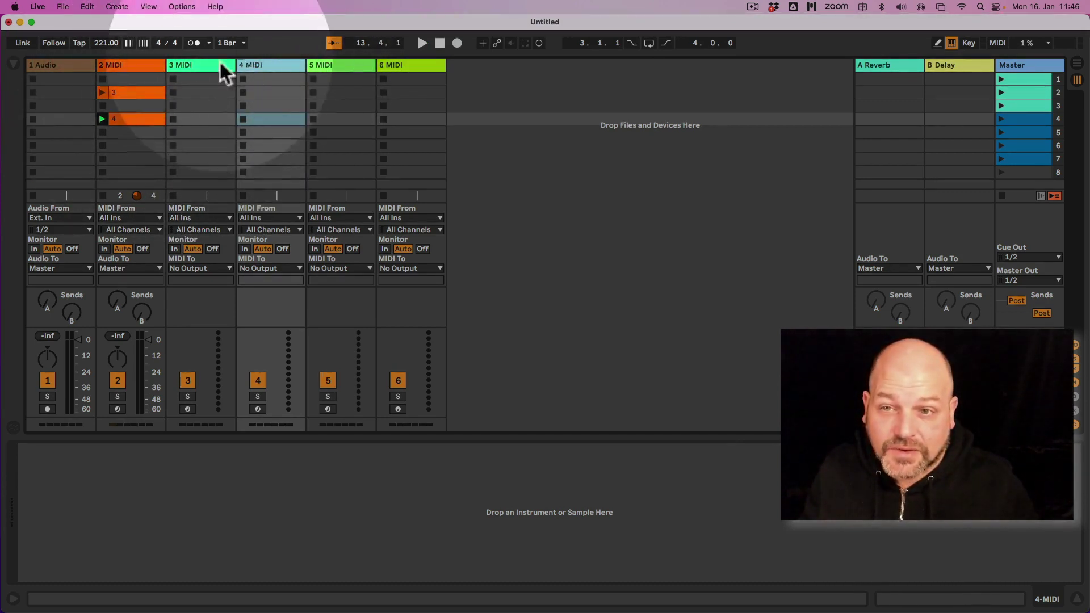
click(103, 92)
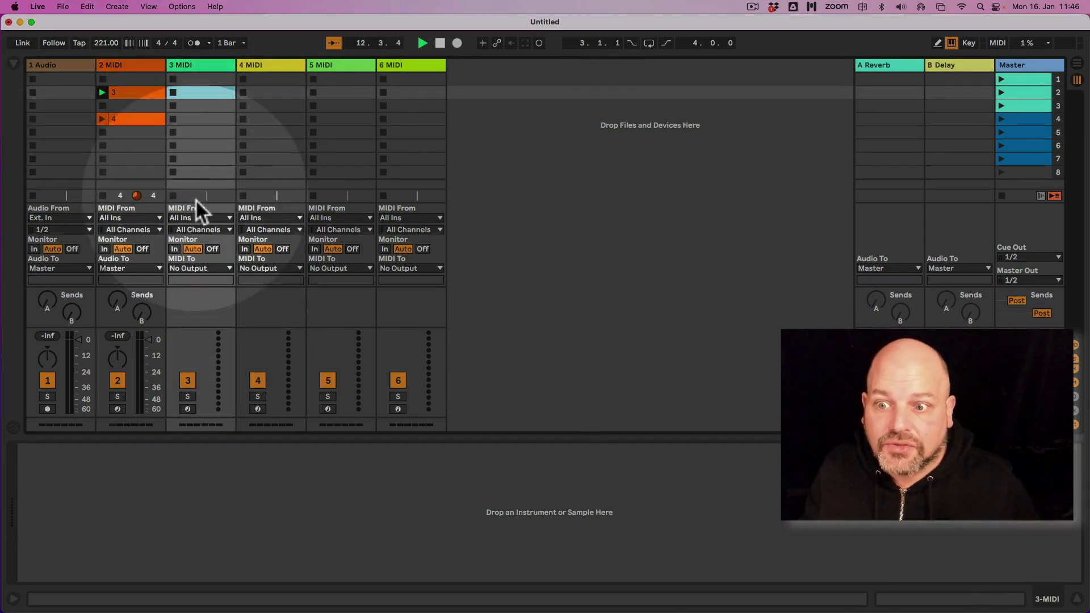
click(132, 62)
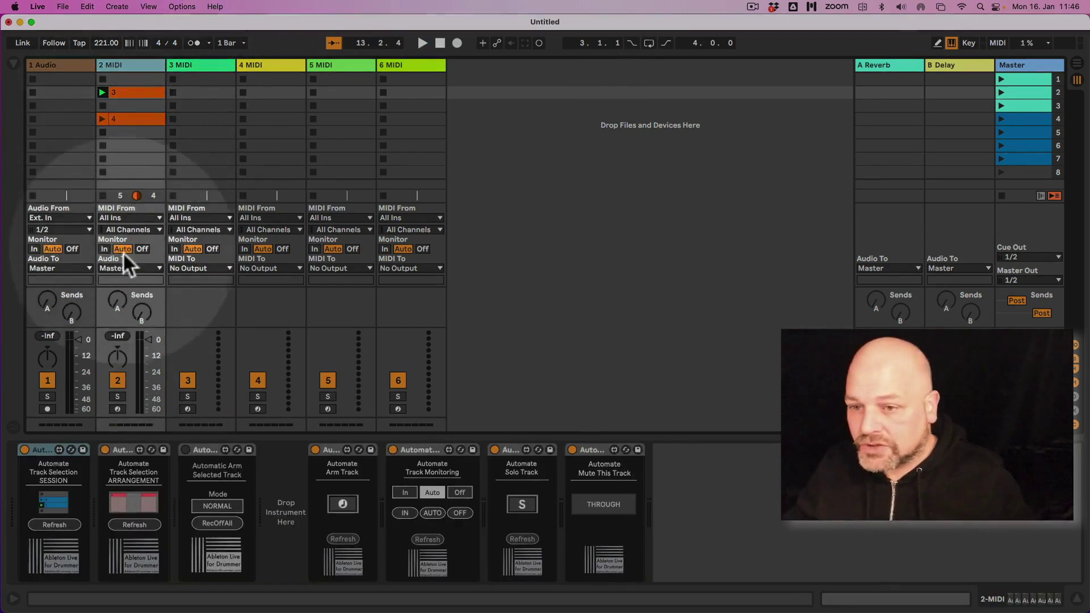
Switch to the Arrangement View and remove the additional monitoring automation lane from the 2 MIDI track.
key(Tab)
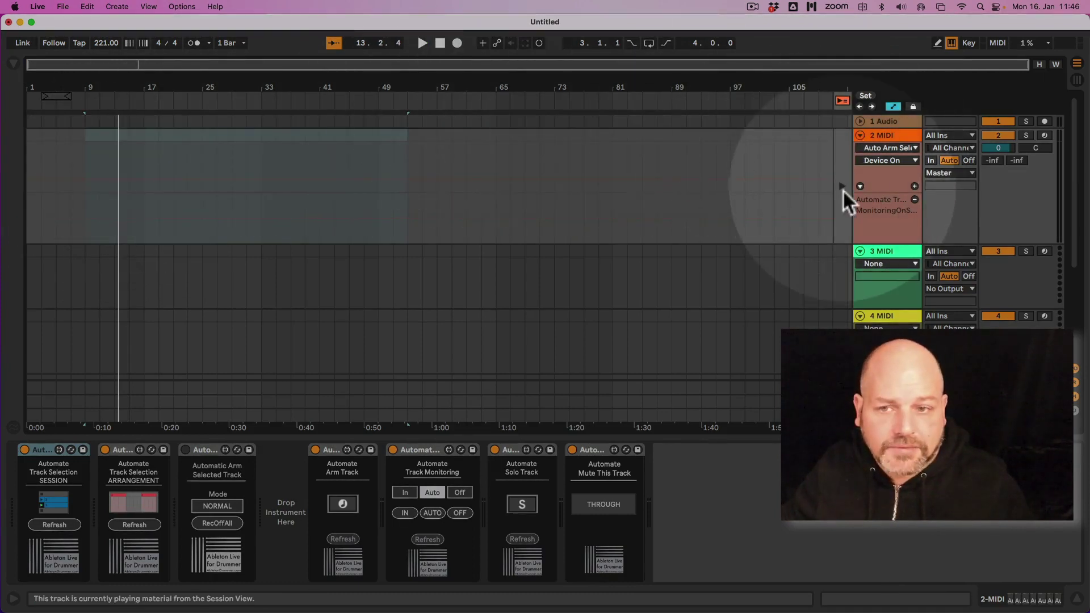
click(914, 200)
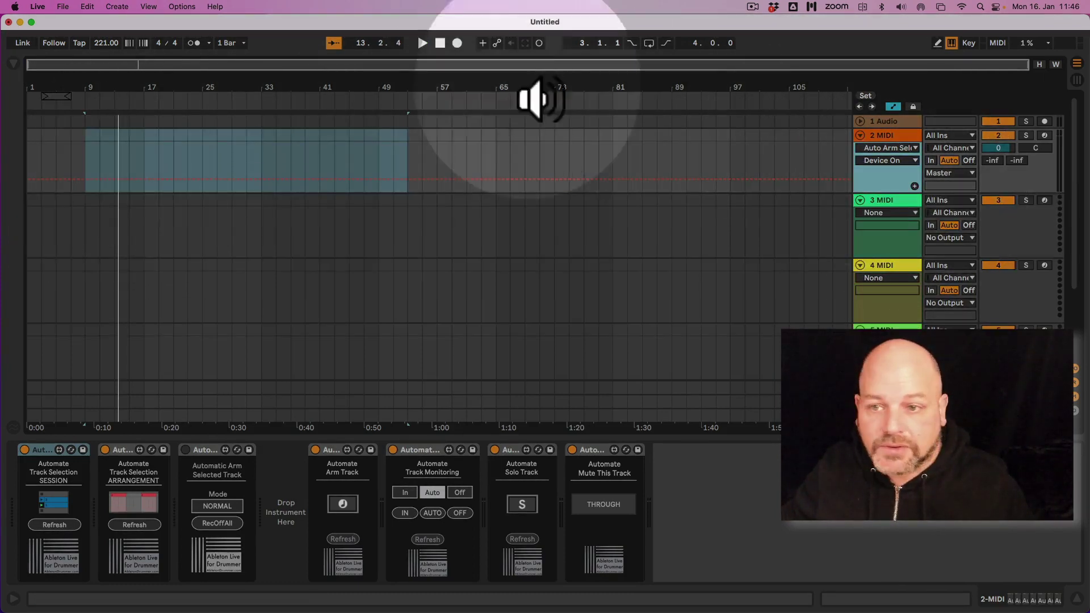
Create an empty MIDI clip from bar 19 to bar 37 on the 2 MIDI track and name it 4.
drag(165, 151, 286, 156)
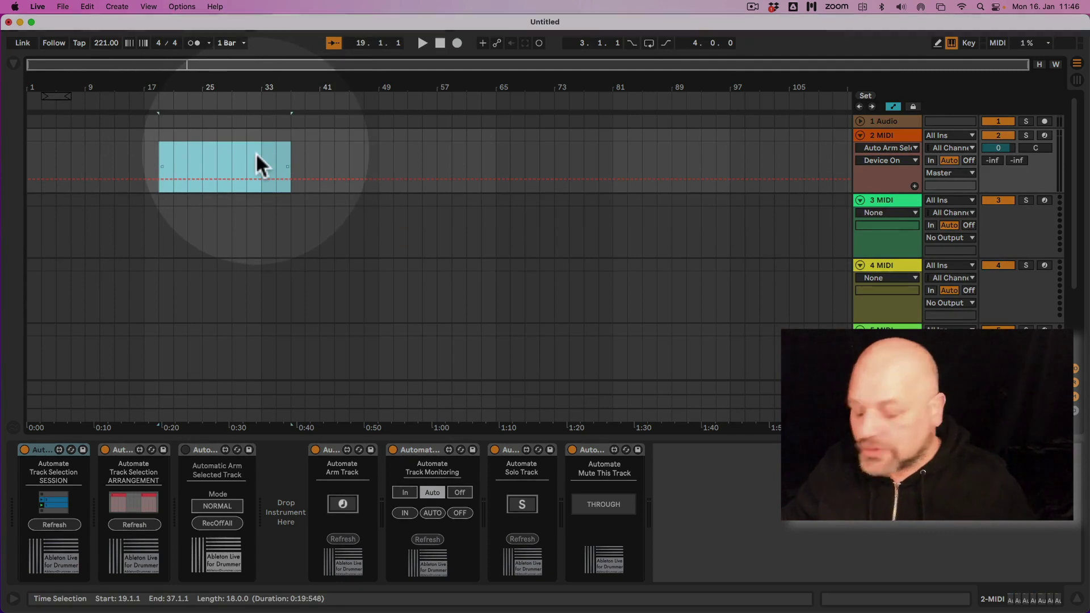
key(super+shift+m)
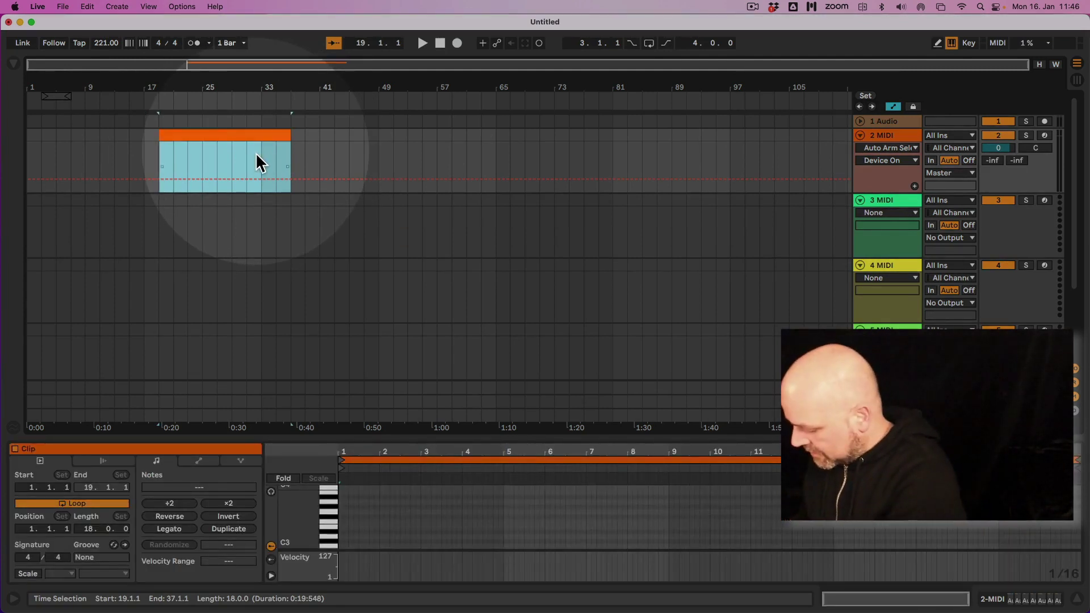
key(super+r)
text(4)
key(Return)
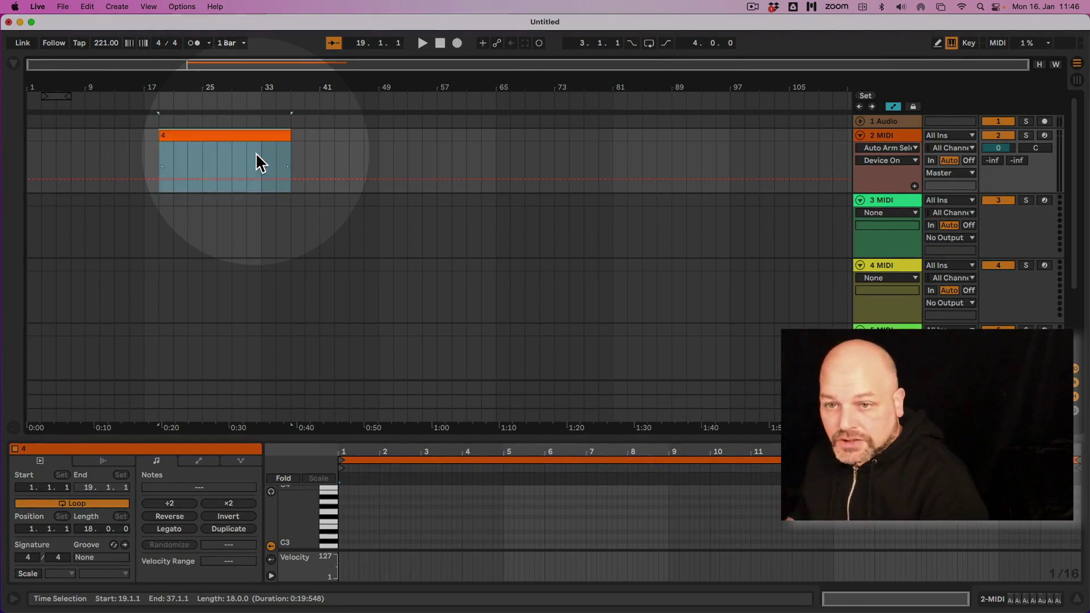
Create a second empty MIDI clip from bar 41 to bar 59 on the 2 MIDI track and name it 3.
drag(318, 149, 447, 163)
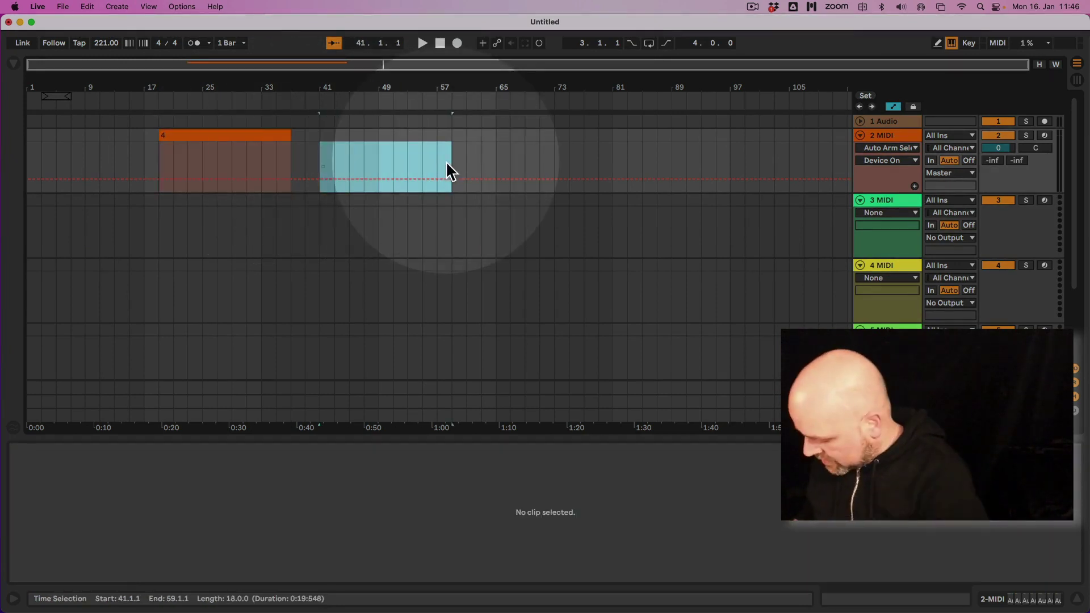
key(shift+super+m)
key(super+r)
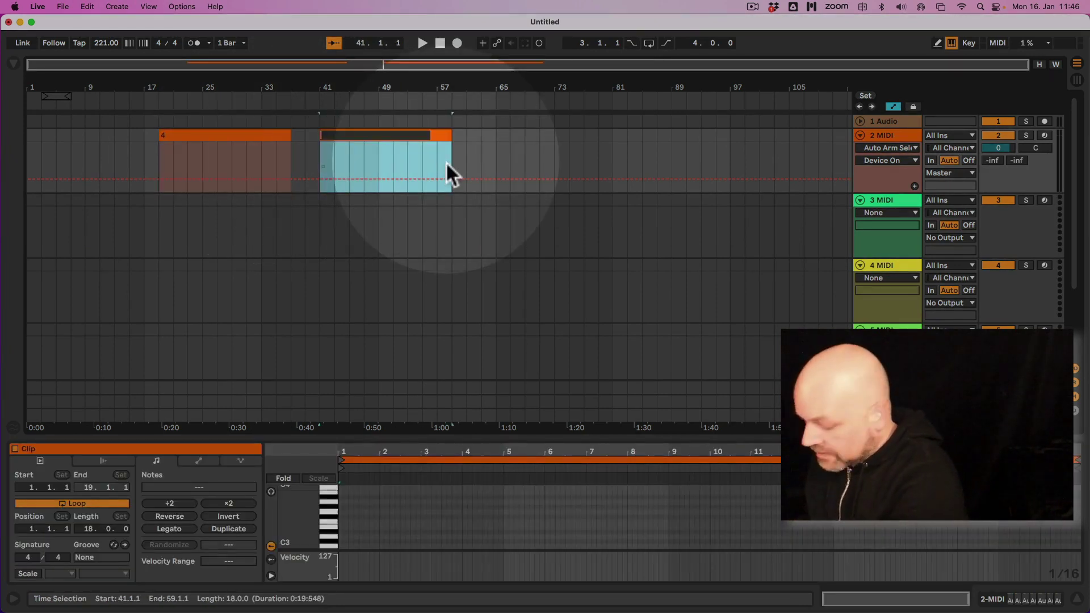
text(3)
key(Return)
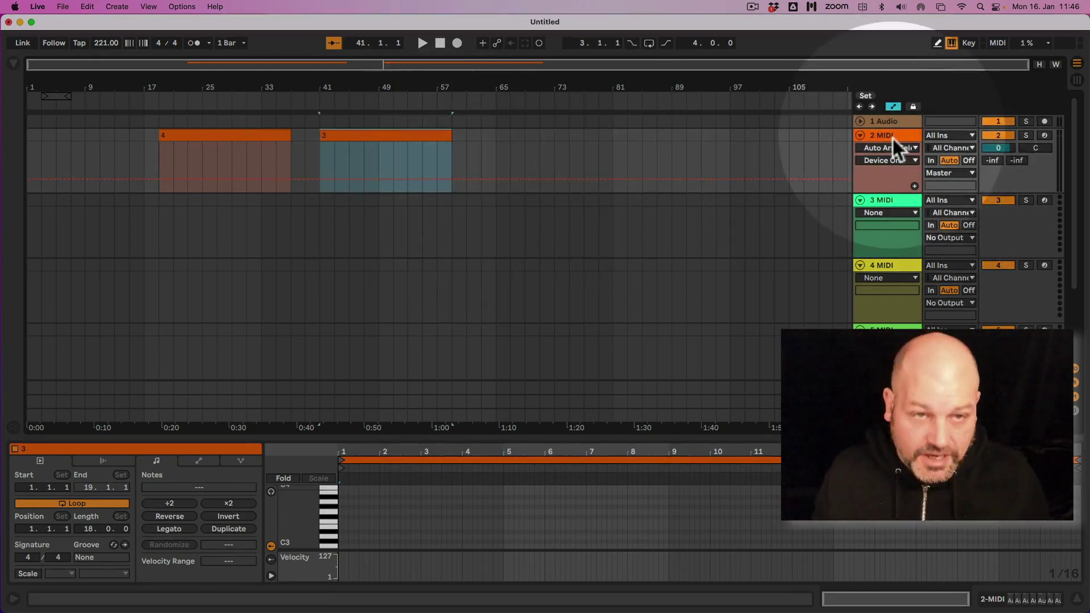
Disable and fold the Automate Track Selection SESSION device on 2 MIDI, and move arrangement clip 3 to start at about bar 51.
double_click(892, 136)
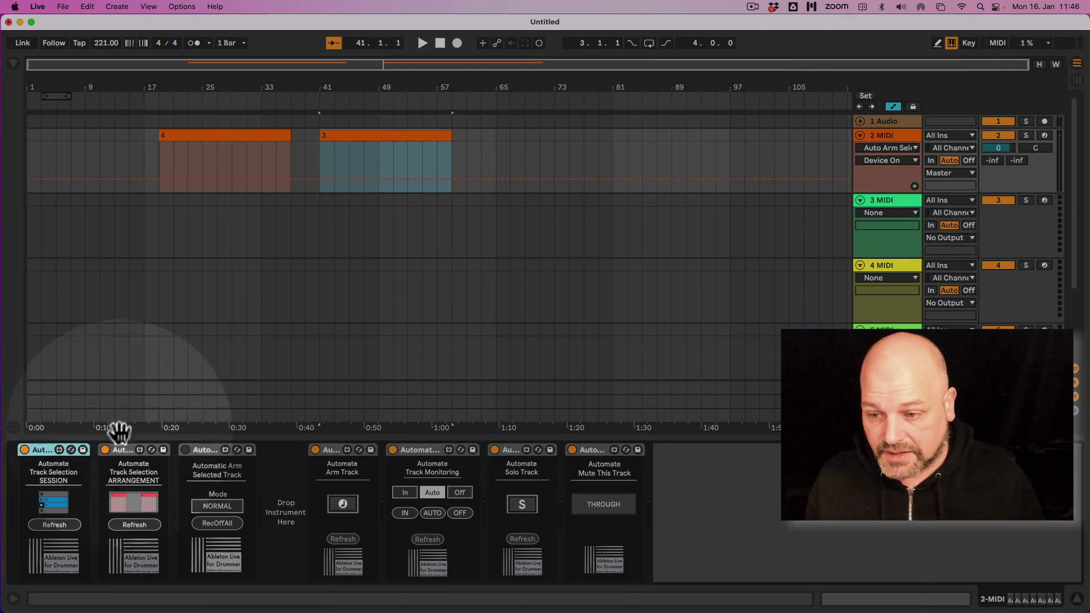
double_click(40, 451)
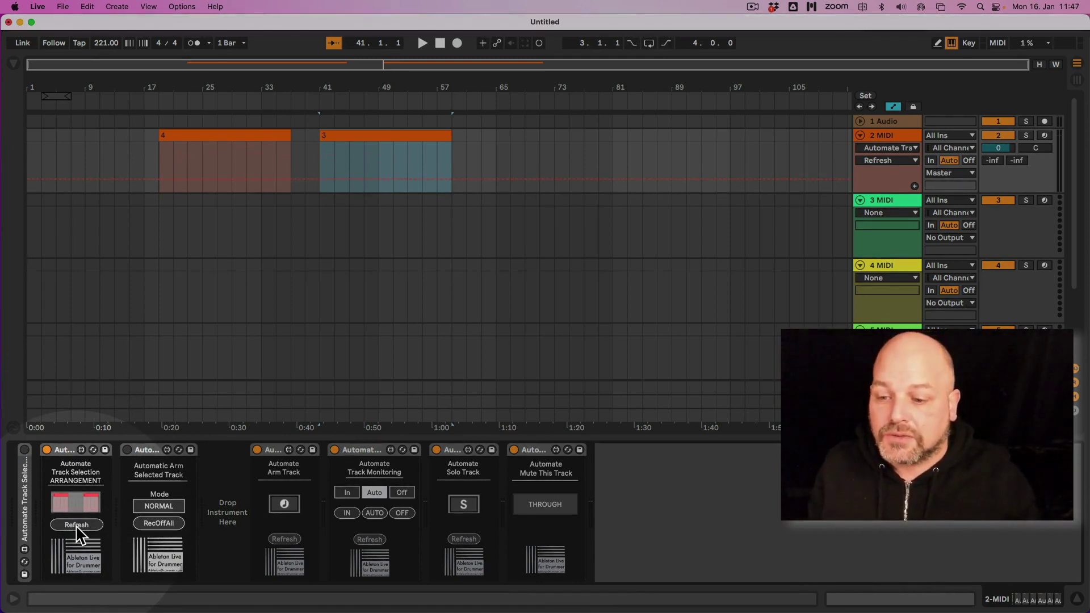
drag(367, 134, 438, 139)
click(900, 135)
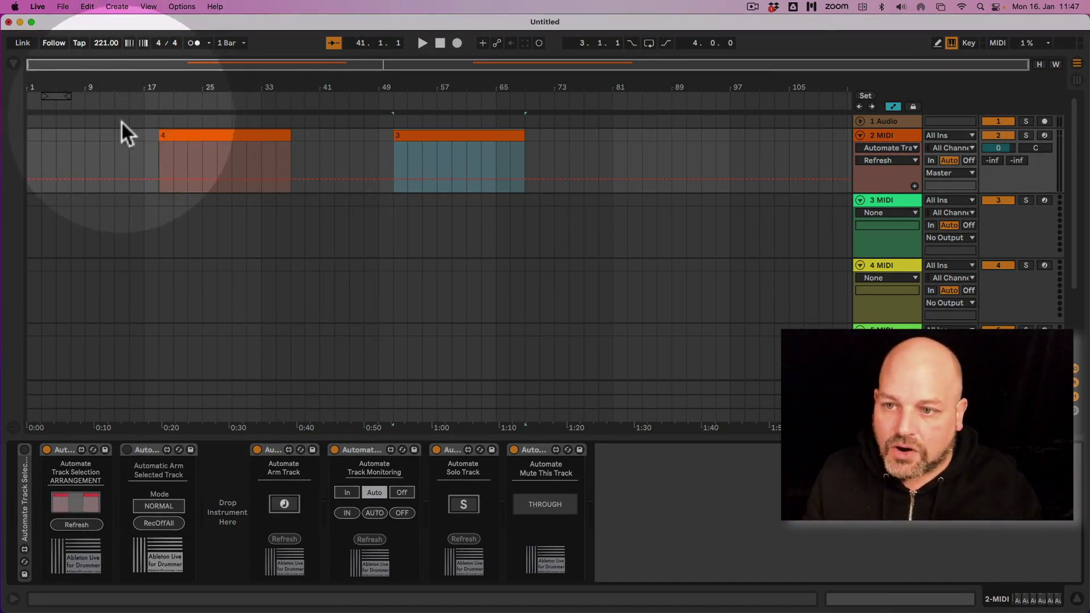
Play the arrangement from bar 13 into clip 4, jump ahead to just before clip 3, and stop playback inside it.
click(121, 119)
key(space)
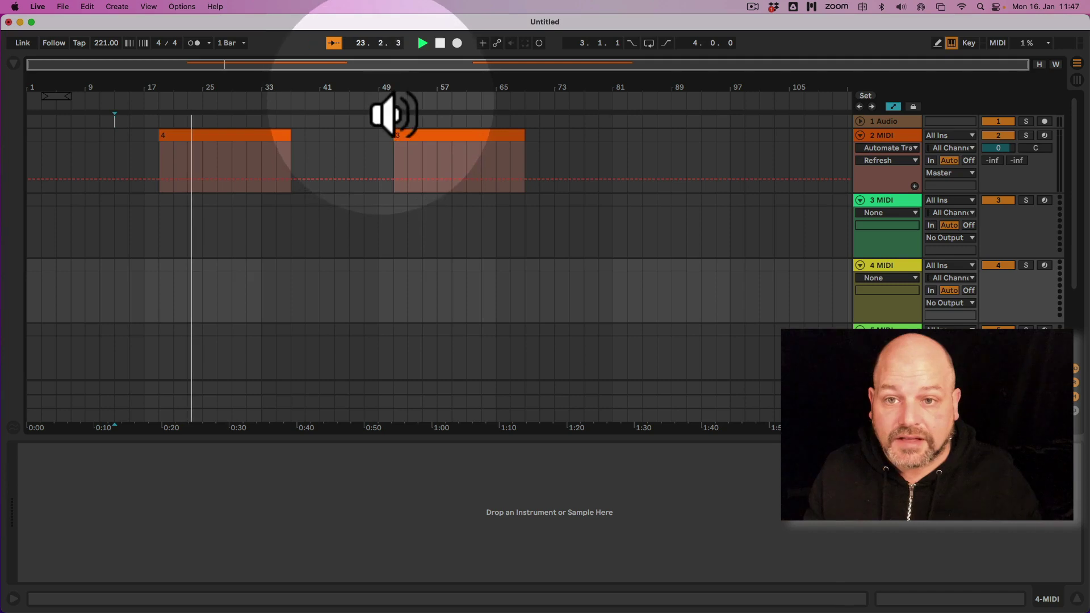
click(381, 102)
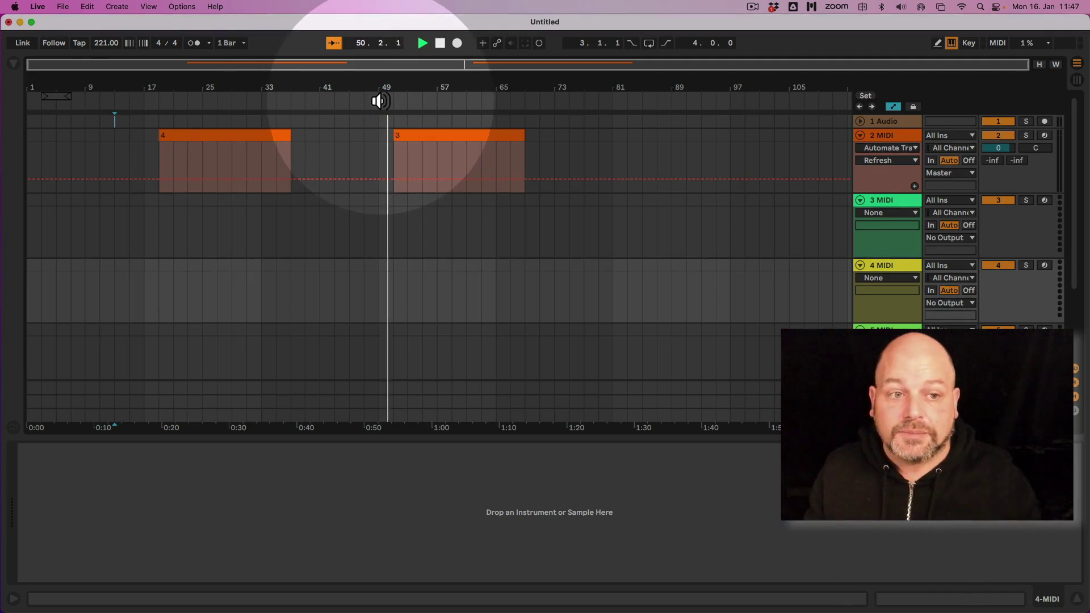
key(Up)
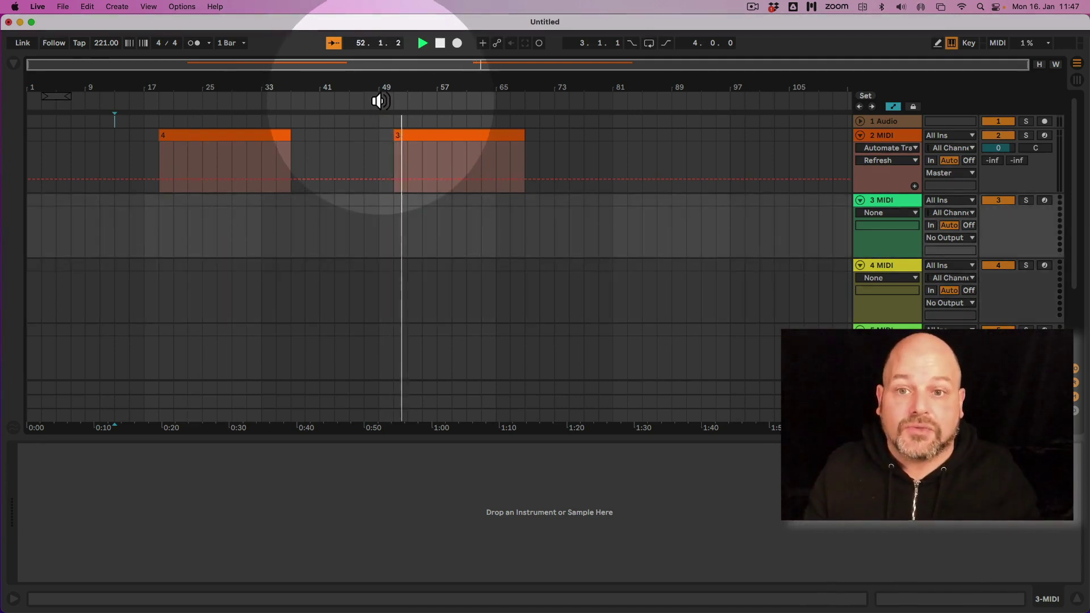
key(space)
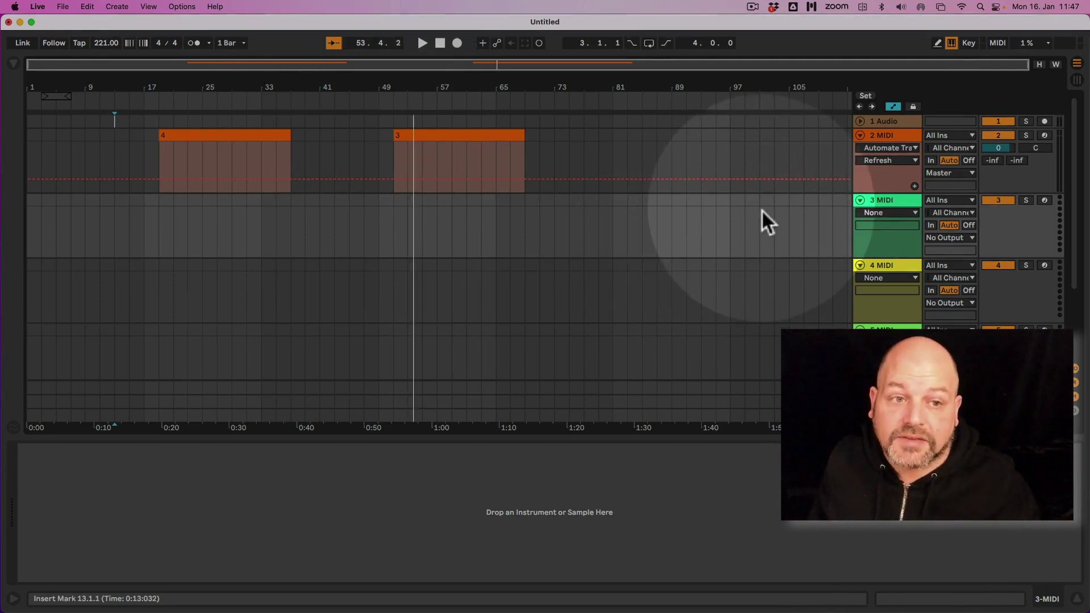
Change the track order by moving the light-green 5 MIDI track directly above the 3 MIDI track.
click(887, 121)
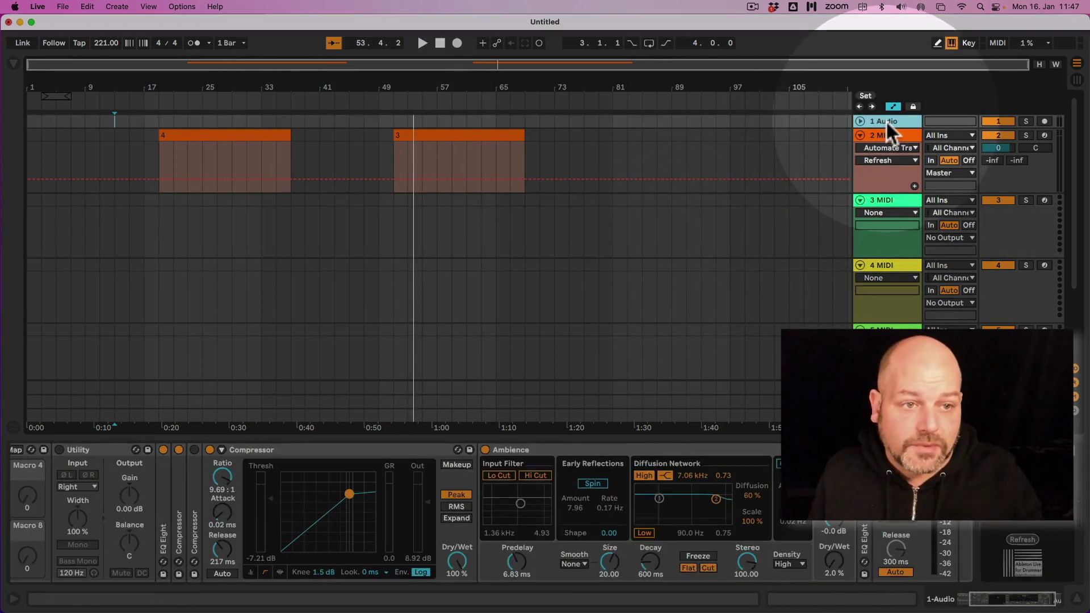
click(892, 136)
click(894, 198)
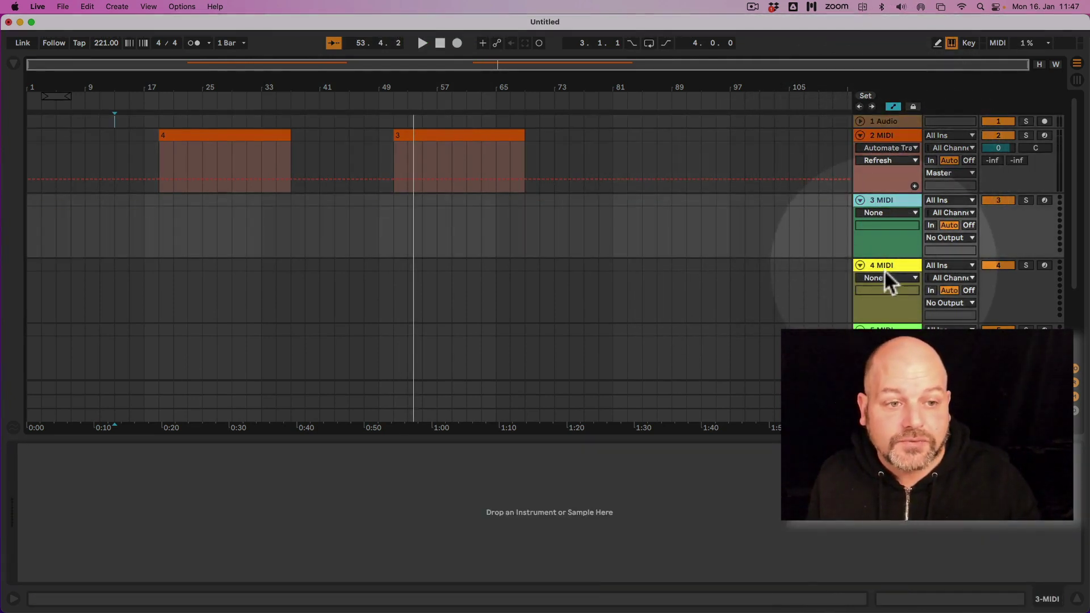
drag(884, 270, 882, 208)
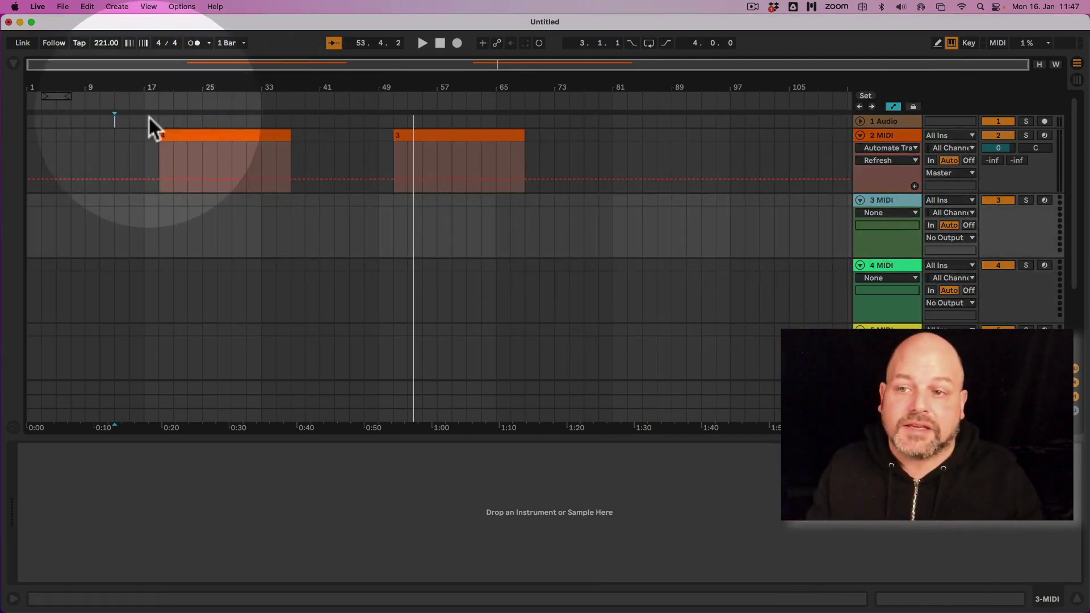
Play the arrangement from just before clip 4 to test track selection with the new track order, and stop inside the clip.
click(153, 113)
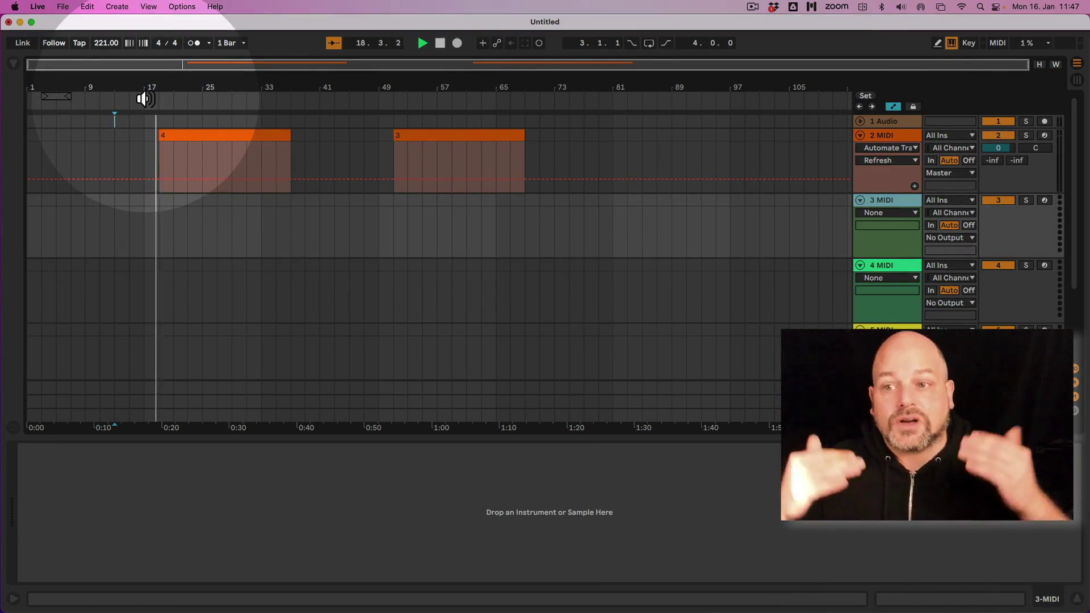
key(Down)
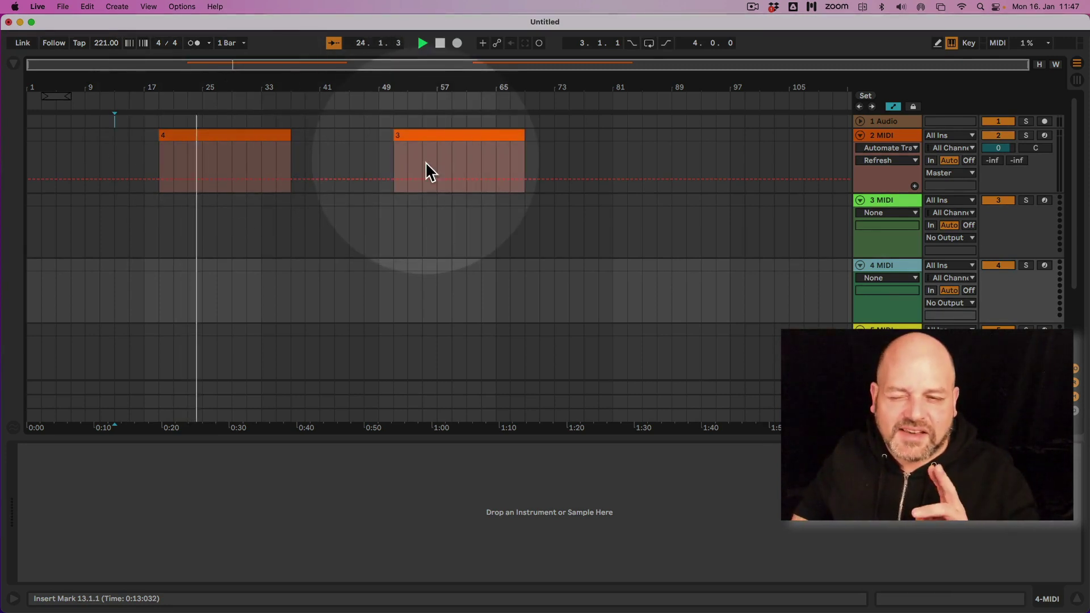
key(space)
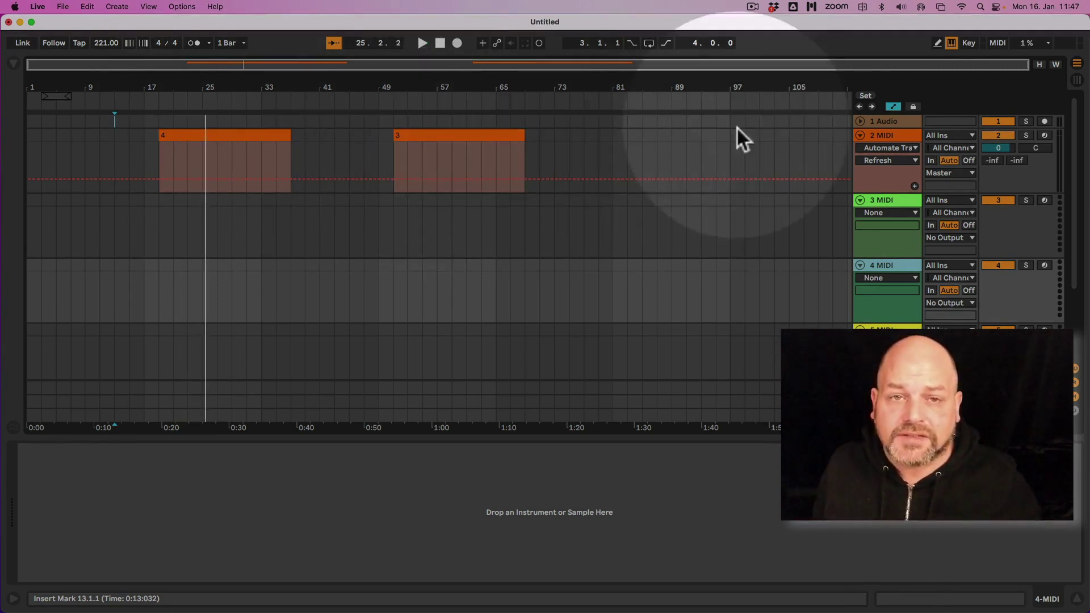
Unfold and enable the Automate Track Selection SESSION device on the 2 MIDI track.
click(889, 139)
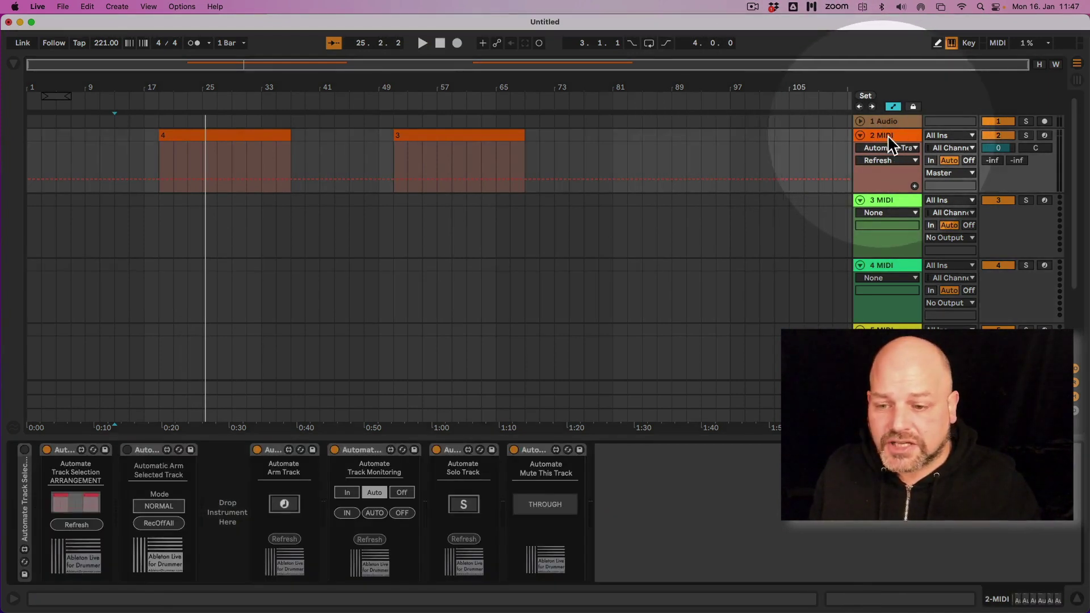
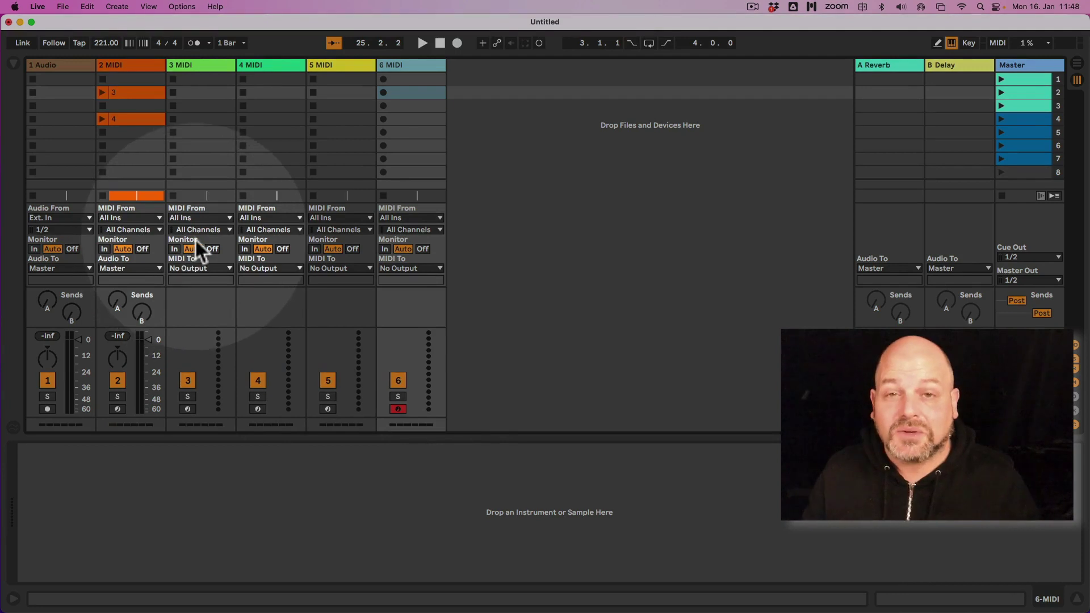
click(142, 63)
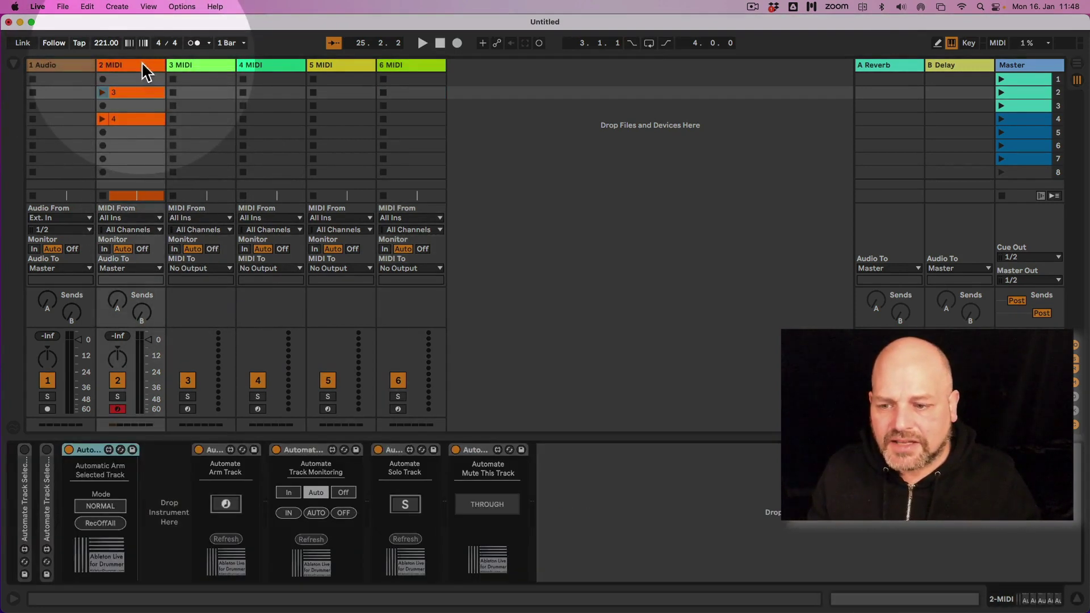
double_click(26, 490)
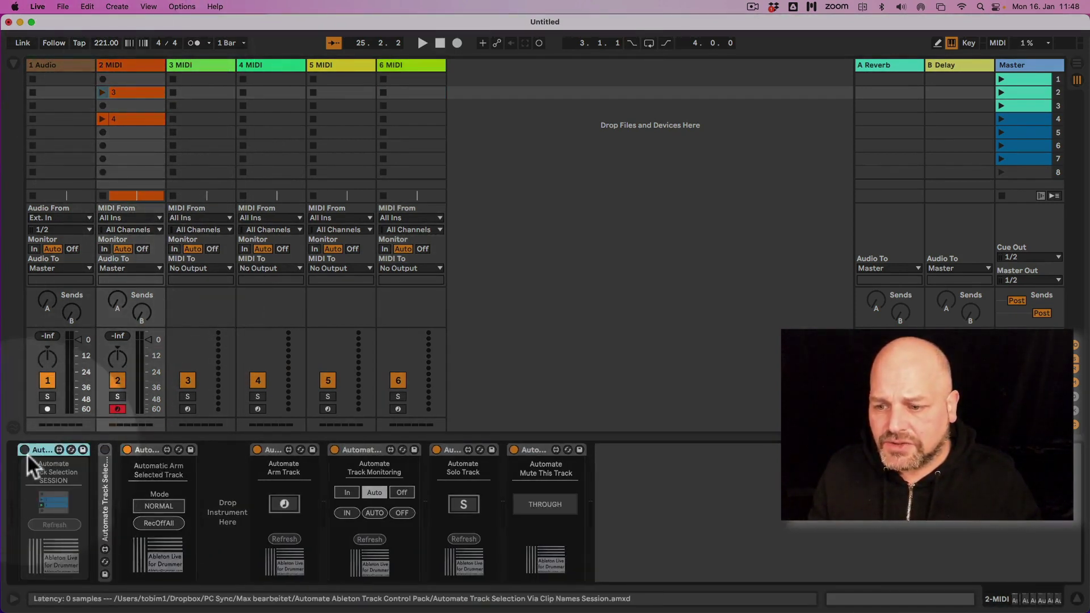
Launch Session clips 3 and 4 with automatic arming active, and select the 3 MIDI track to check that arming follows the selection.
click(106, 91)
click(101, 93)
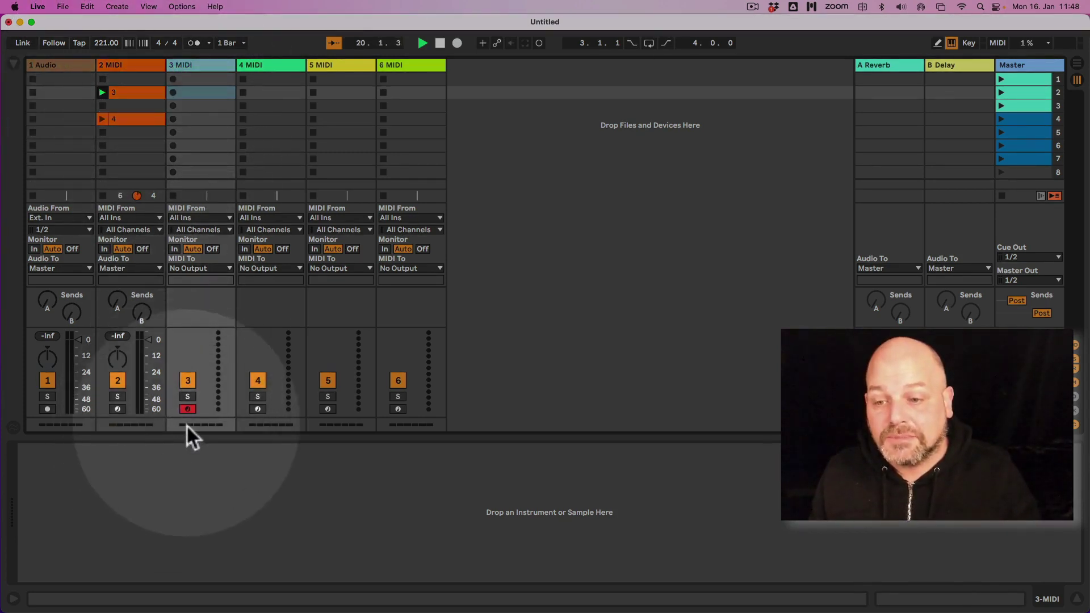
click(103, 119)
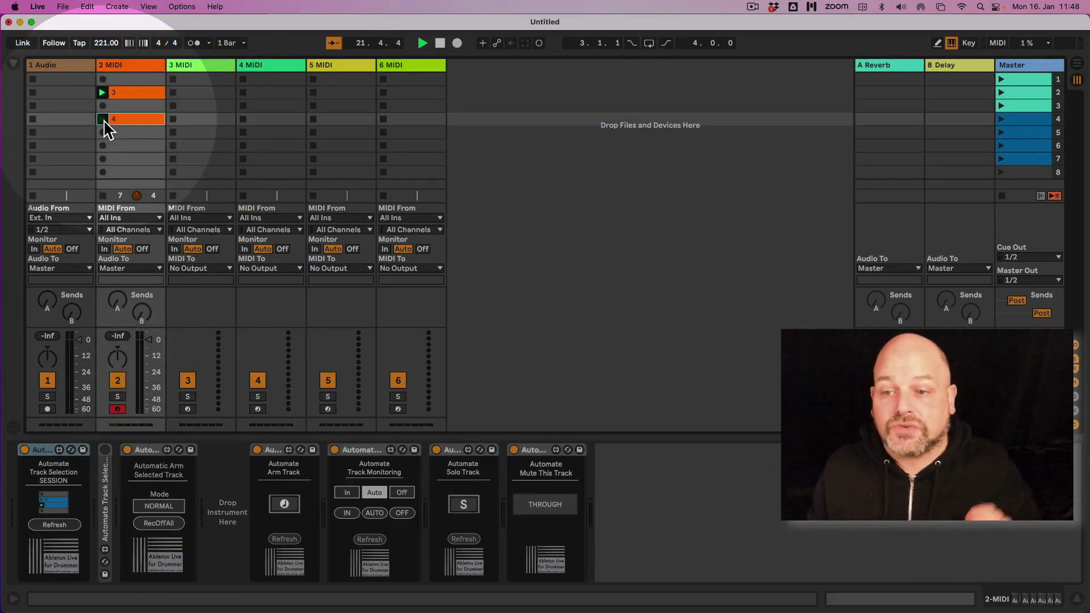
key(Right)
key(Right)
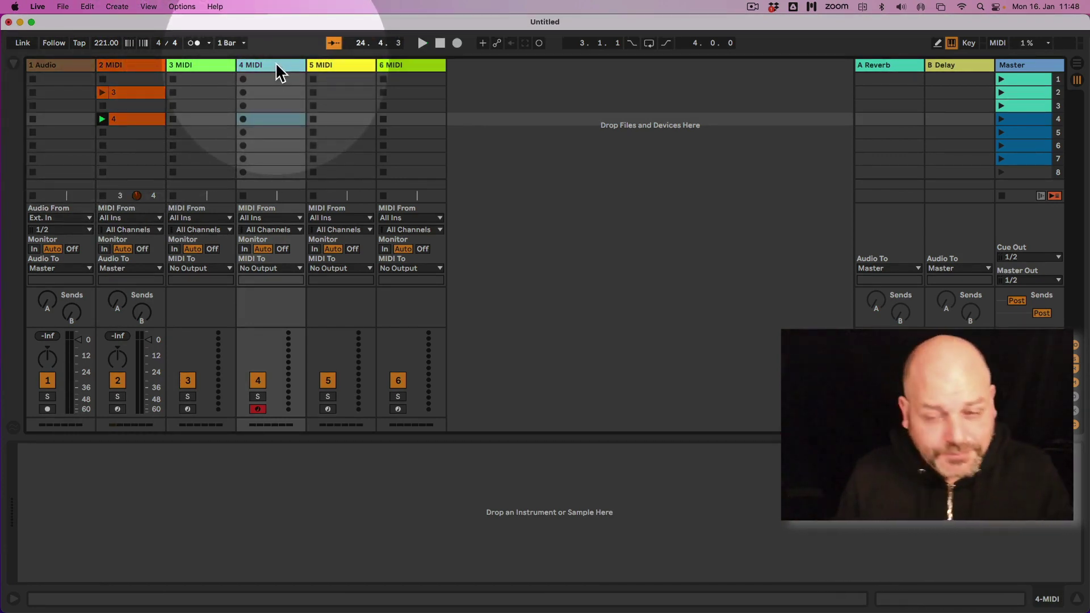
click(208, 65)
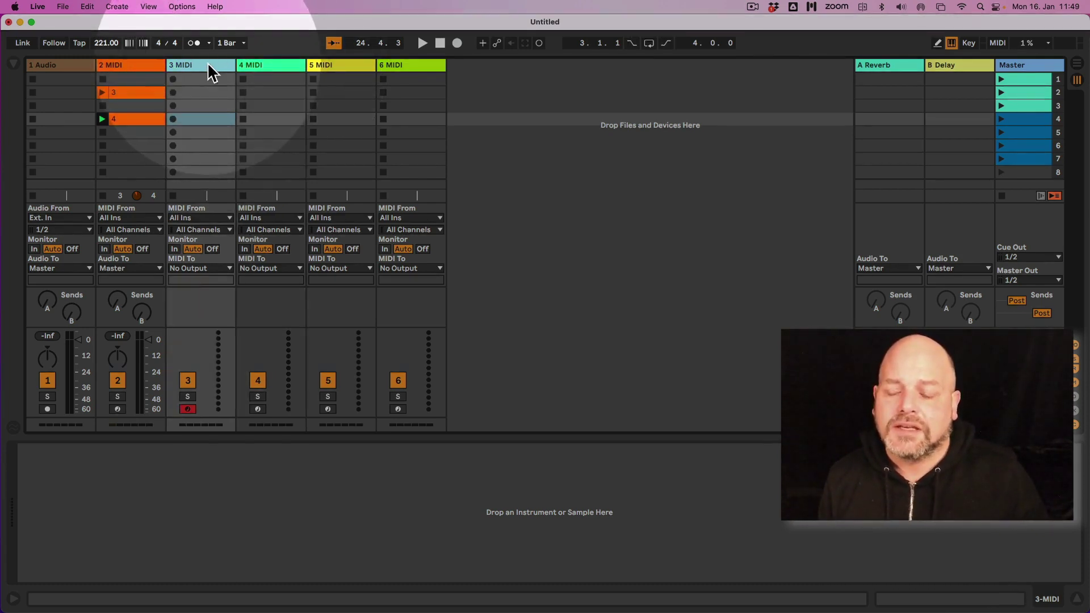
Select the MIDI tracks 3 to 6 back and forth, ending on 2 MIDI, to check that arming follows the selected track.
click(259, 65)
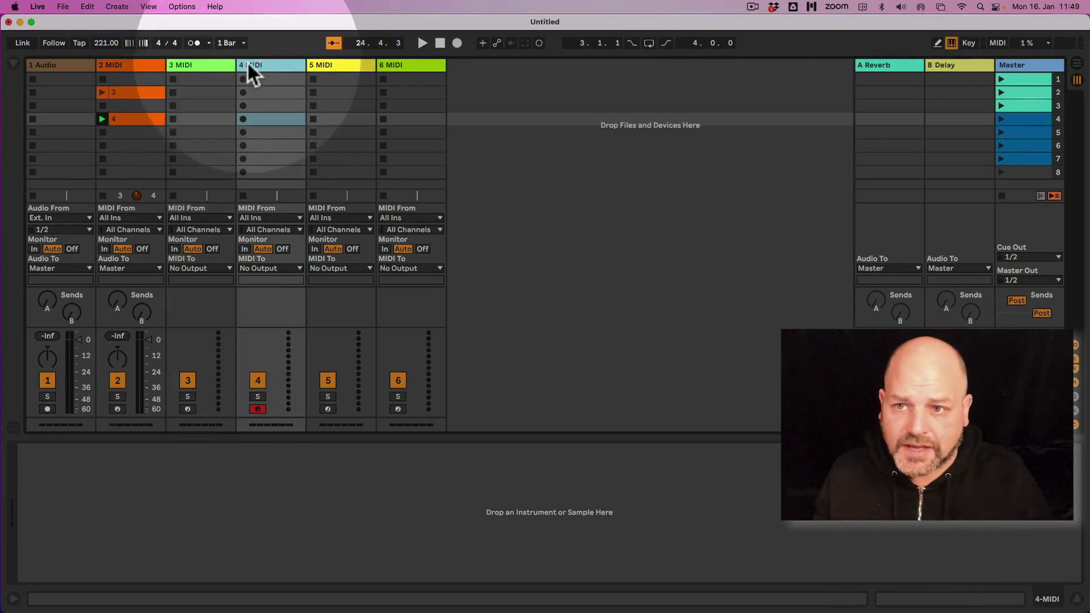
click(207, 64)
click(287, 67)
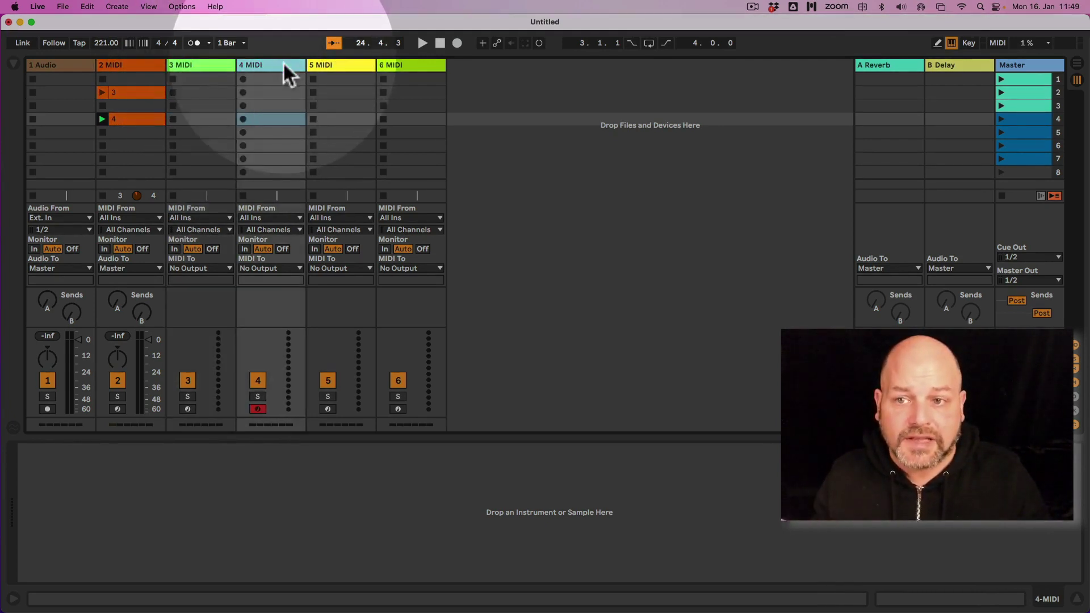
click(332, 67)
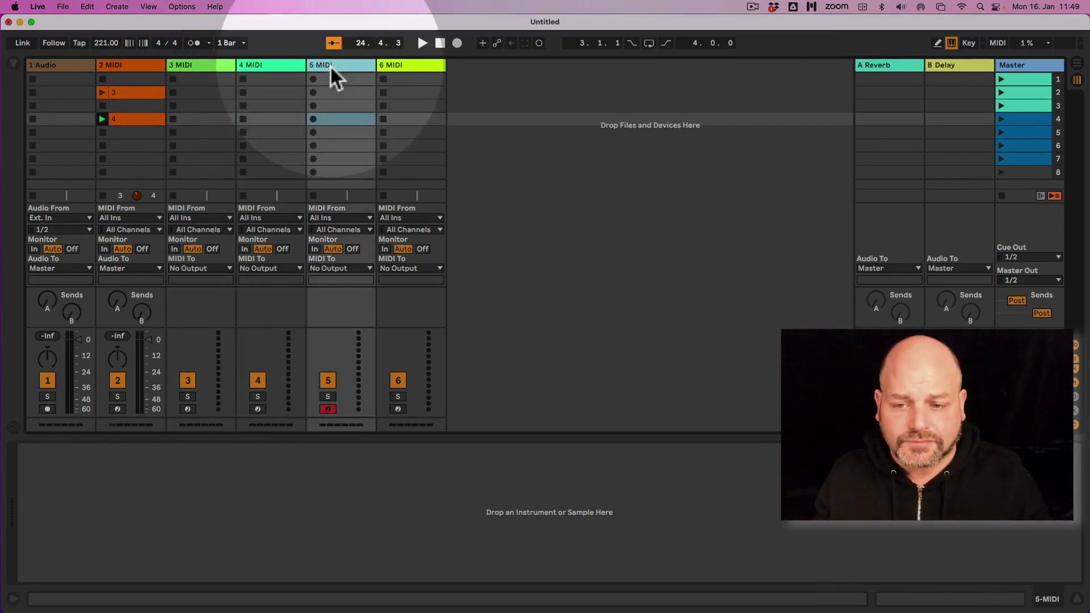
click(270, 66)
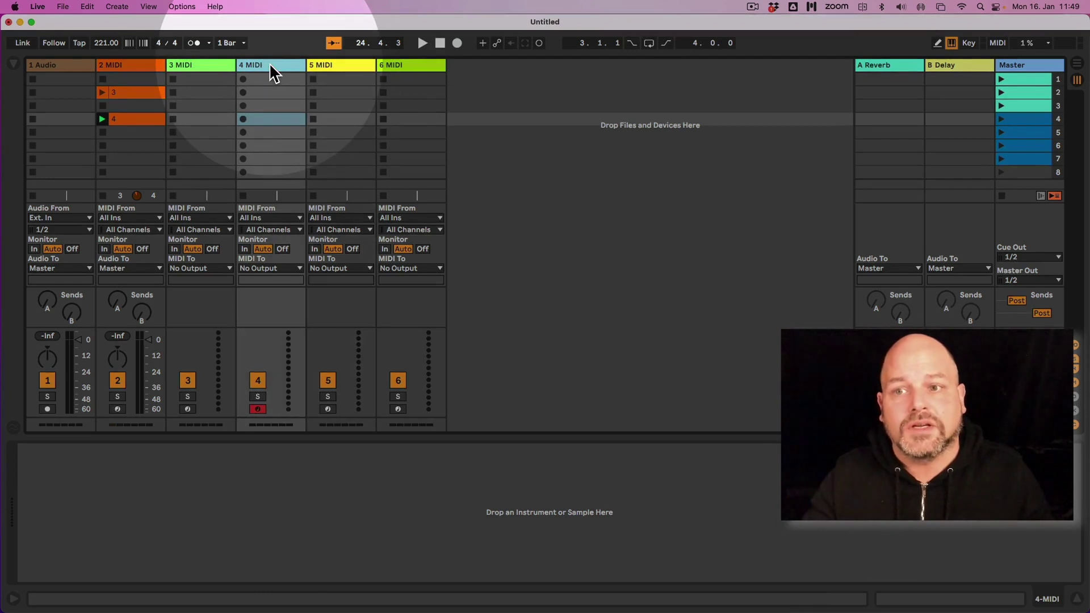
click(206, 64)
click(254, 65)
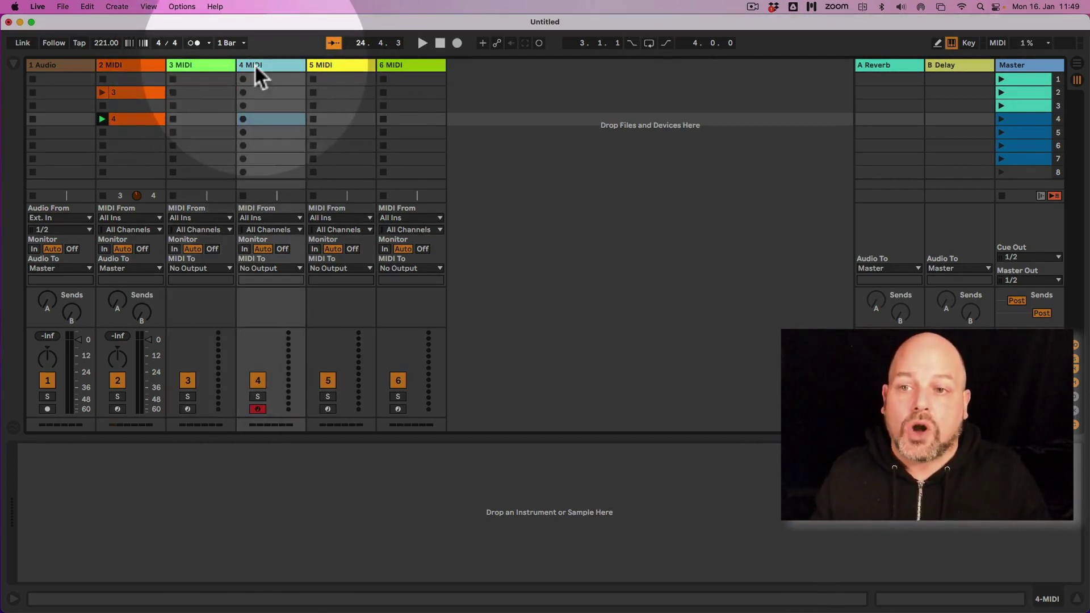
click(340, 64)
click(399, 65)
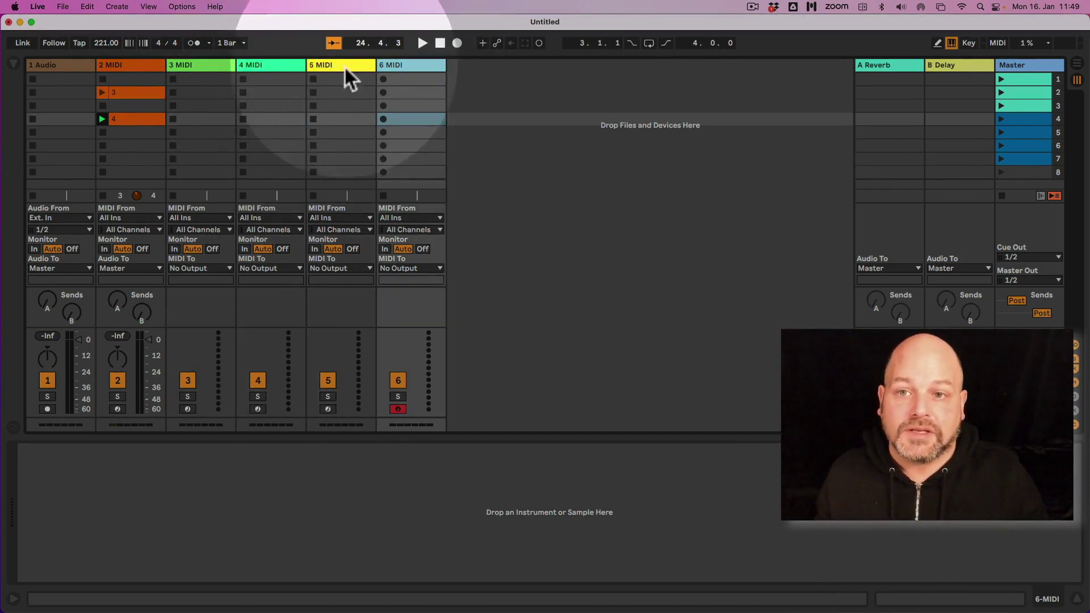
click(344, 65)
click(268, 64)
click(201, 63)
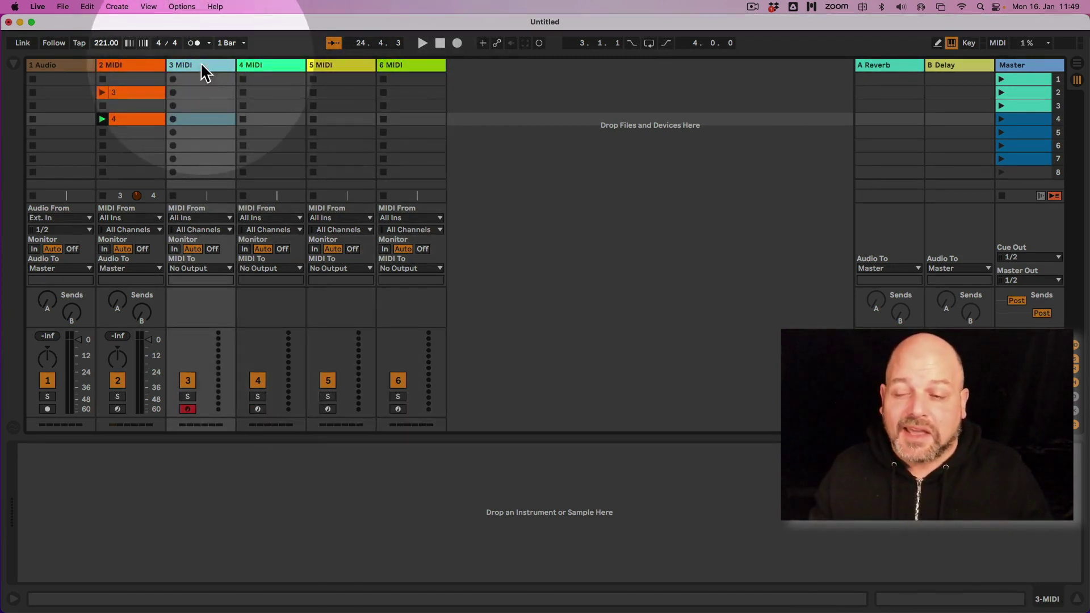
click(142, 65)
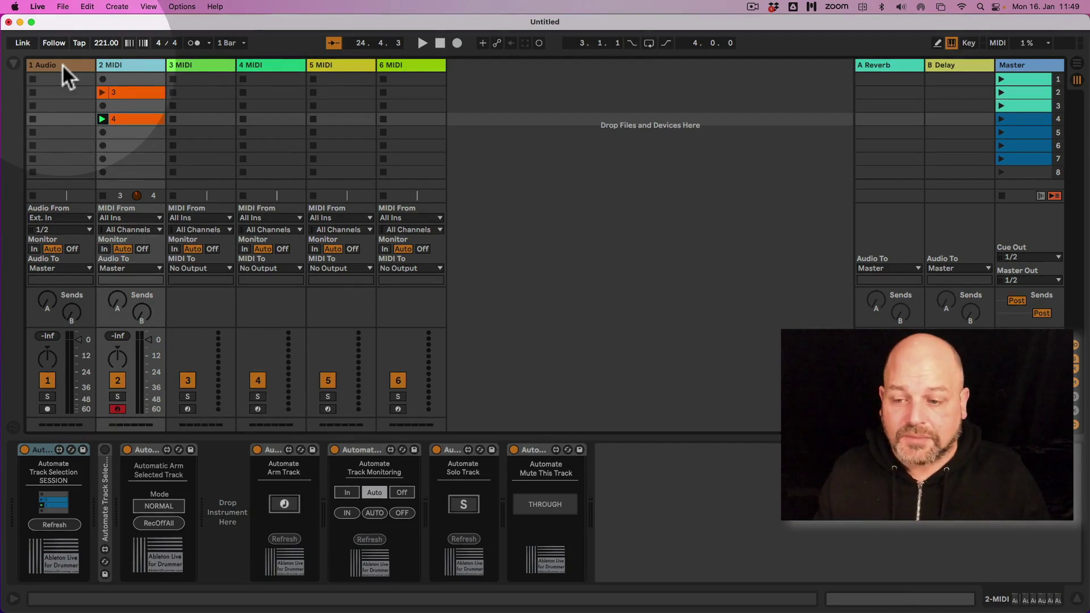
Insert five new audio tracks directly after the 1 Audio track.
click(62, 64)
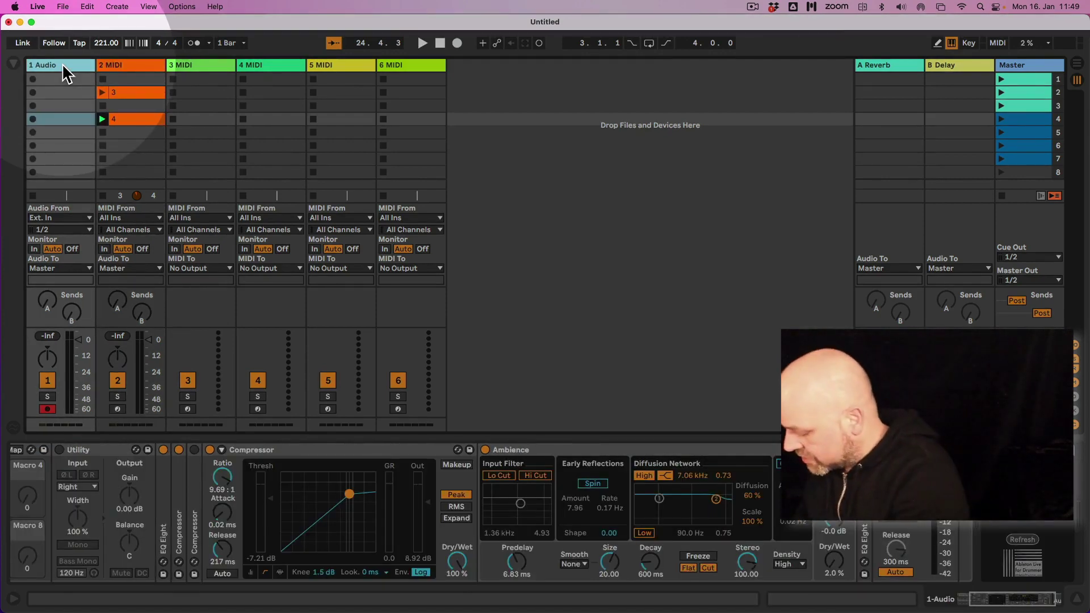
key(super+t)
key(super+t)
key(super+t)
key(super+t)
key(super+t)
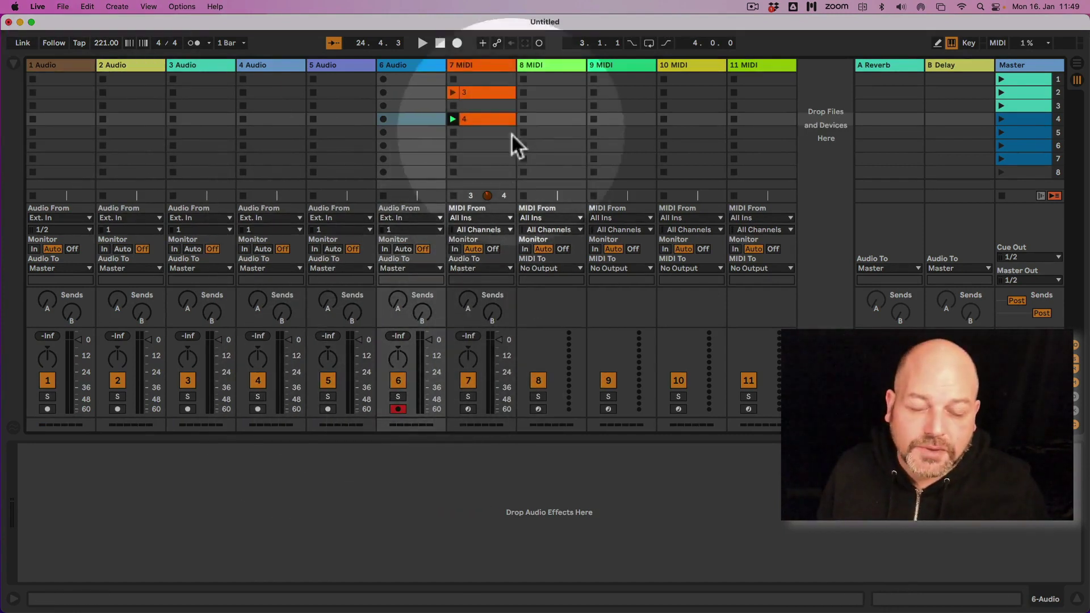
Turn off the Automate Track Selection SESSION and Automatic Arm Selected Track devices on the 7 MIDI track.
click(546, 64)
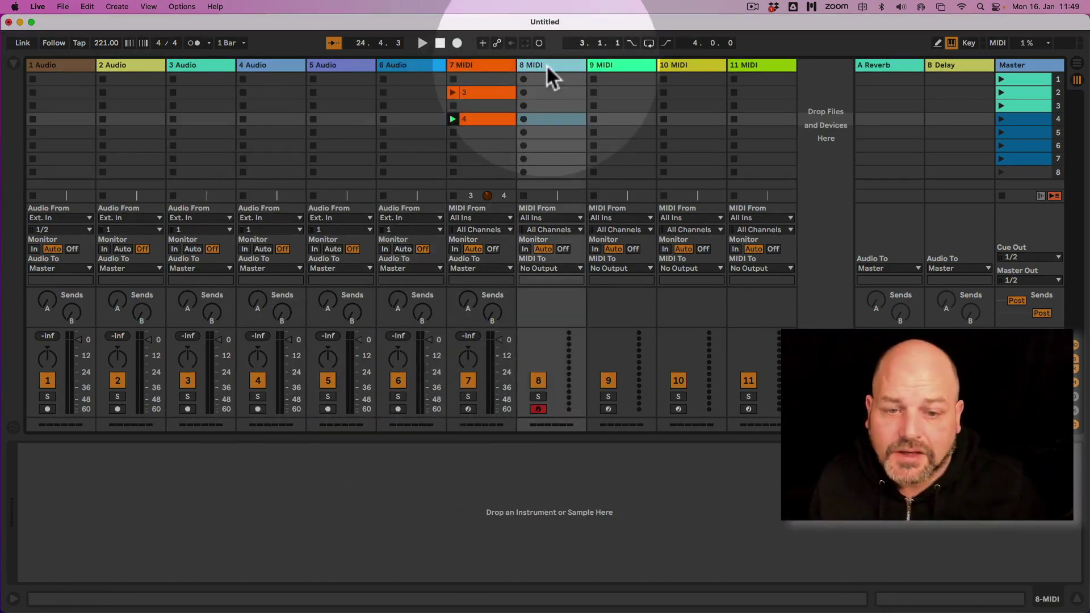
click(498, 64)
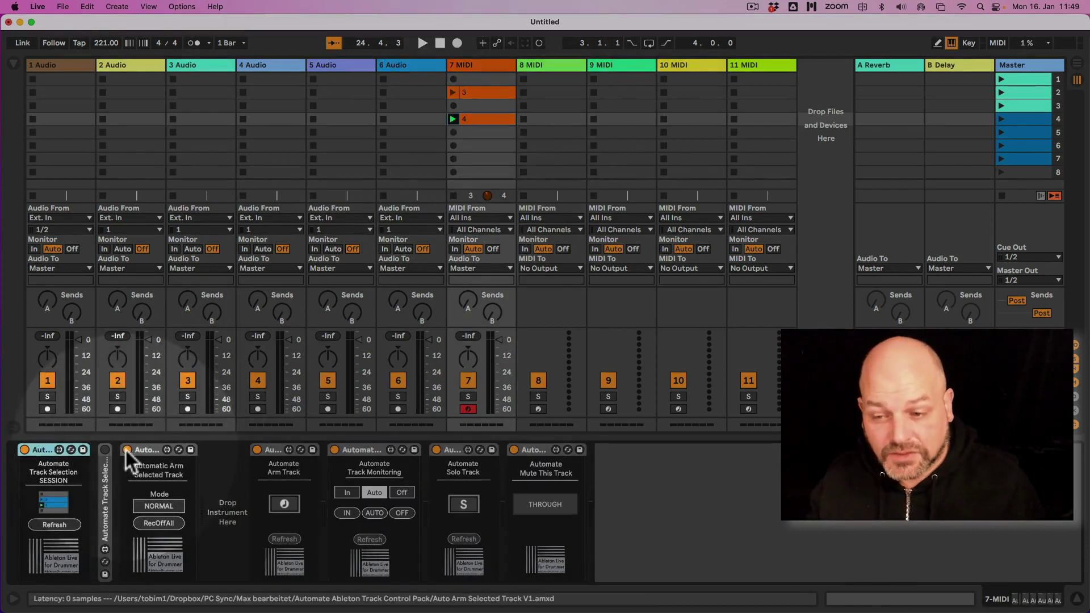
click(24, 450)
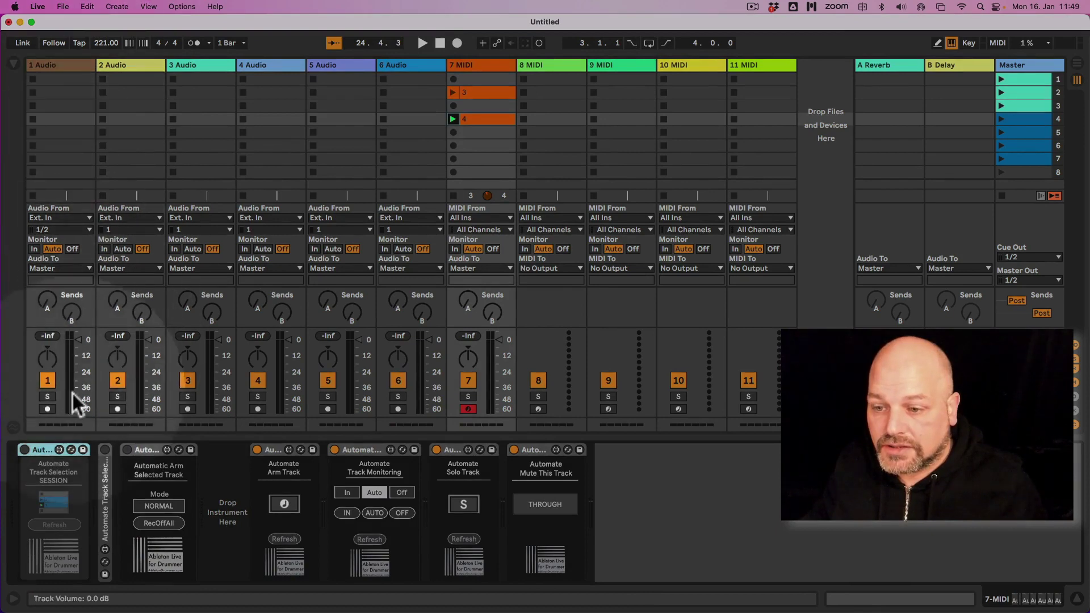
Arm all six audio tracks in addition to 7 MIDI, and select 8 MIDI to check arming without the automatic arm device.
click(47, 409)
click(118, 409)
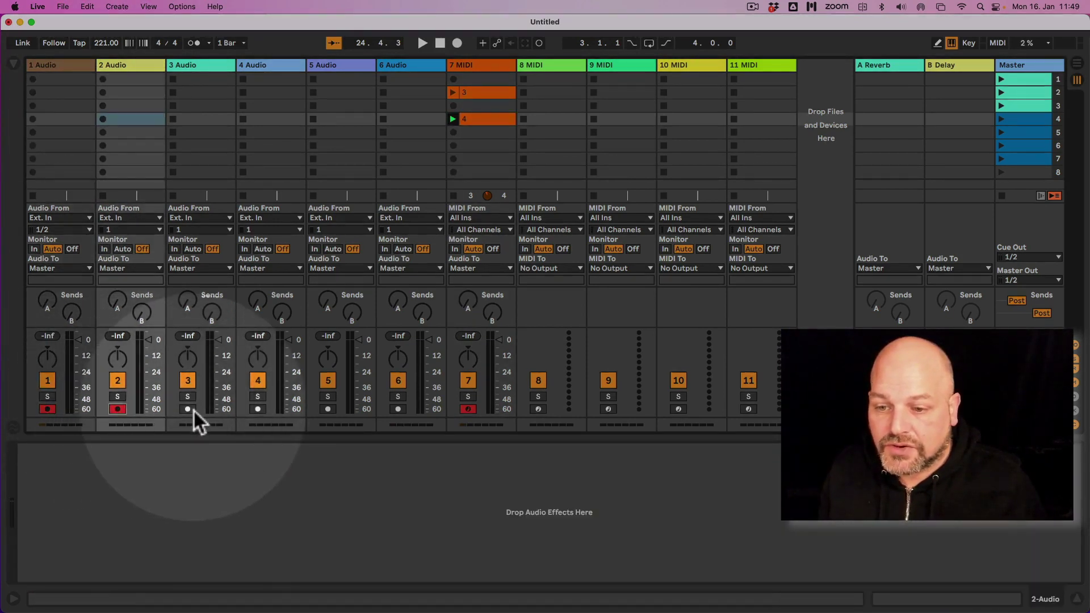
click(188, 409)
click(258, 409)
click(328, 409)
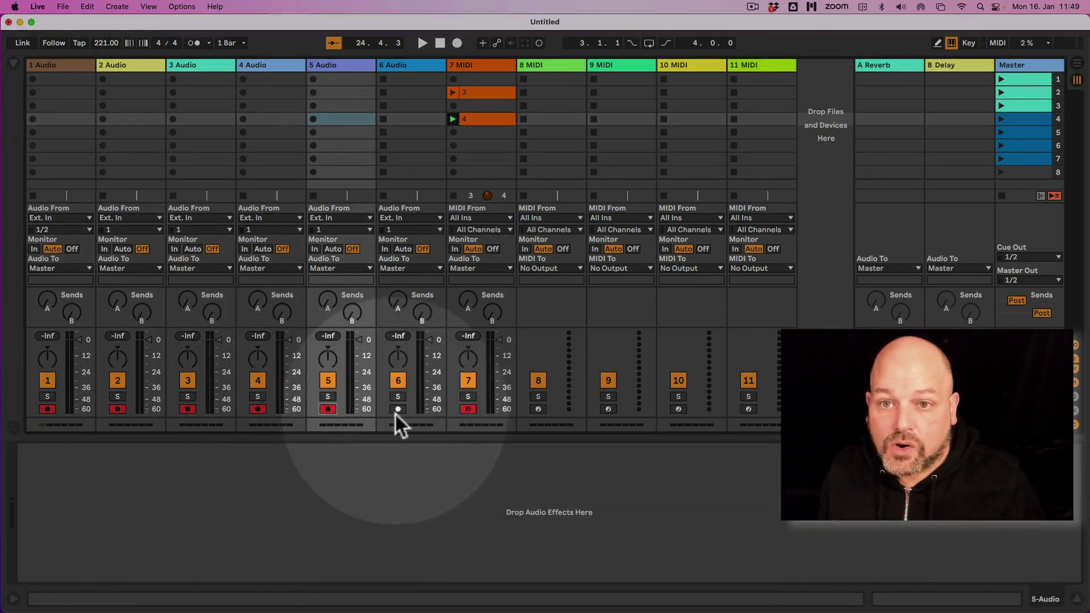
click(396, 409)
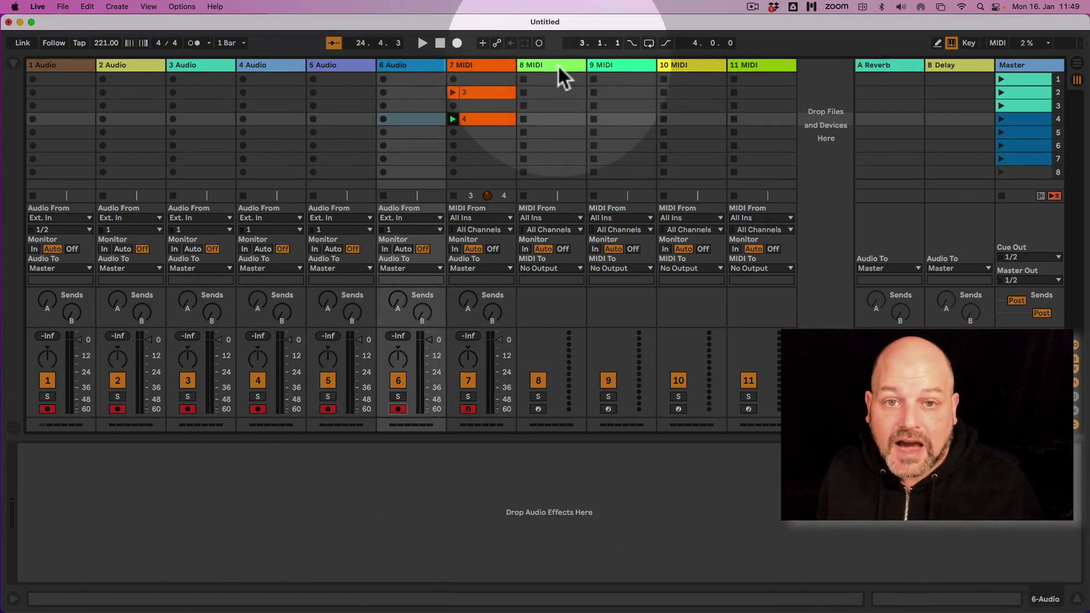
click(558, 64)
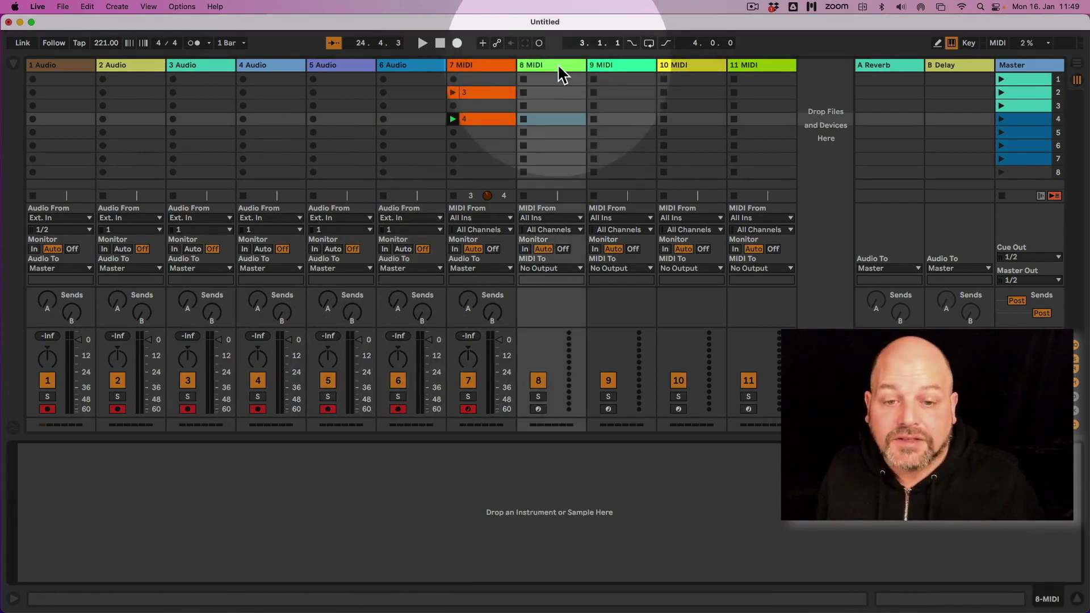
Turn the Automatic Arm Selected Track device back on in NORMAL mode and select MIDI tracks 8 to 11 to test arming alongside the armed audio tracks.
click(488, 66)
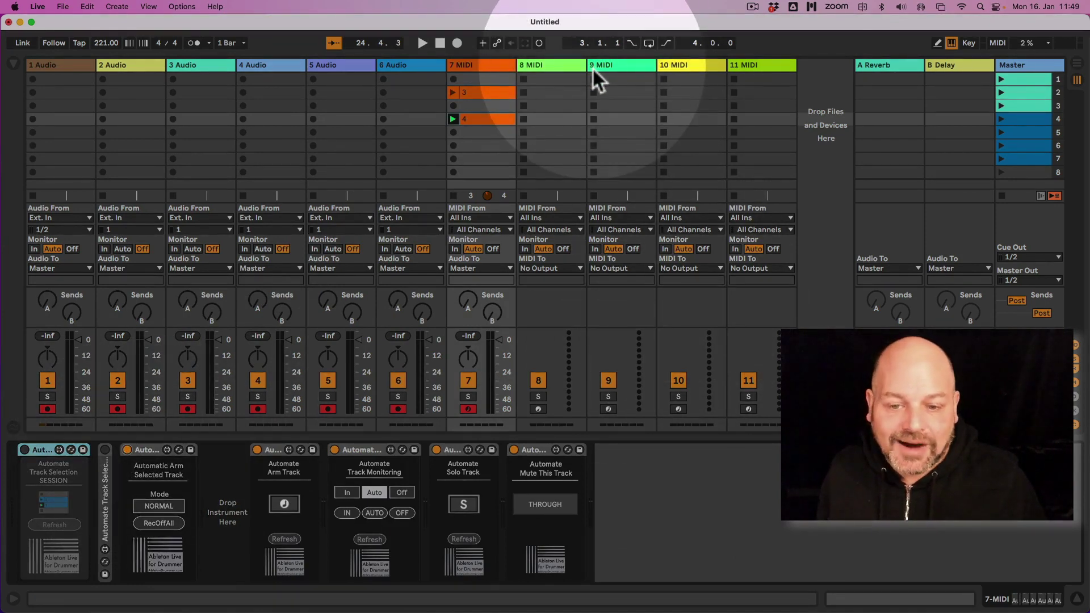
click(628, 63)
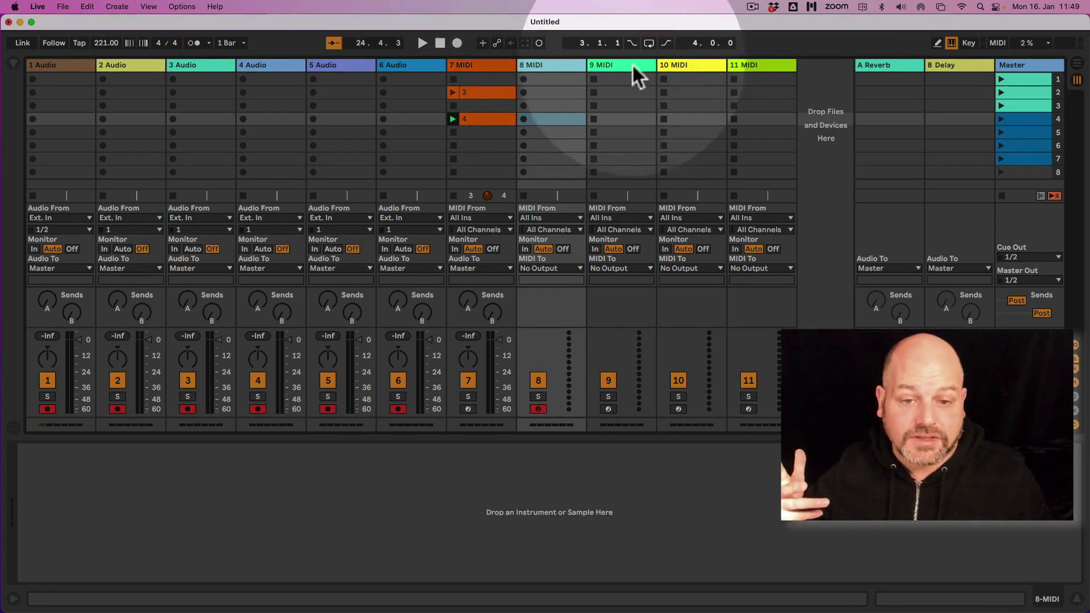
click(700, 64)
click(765, 64)
click(691, 63)
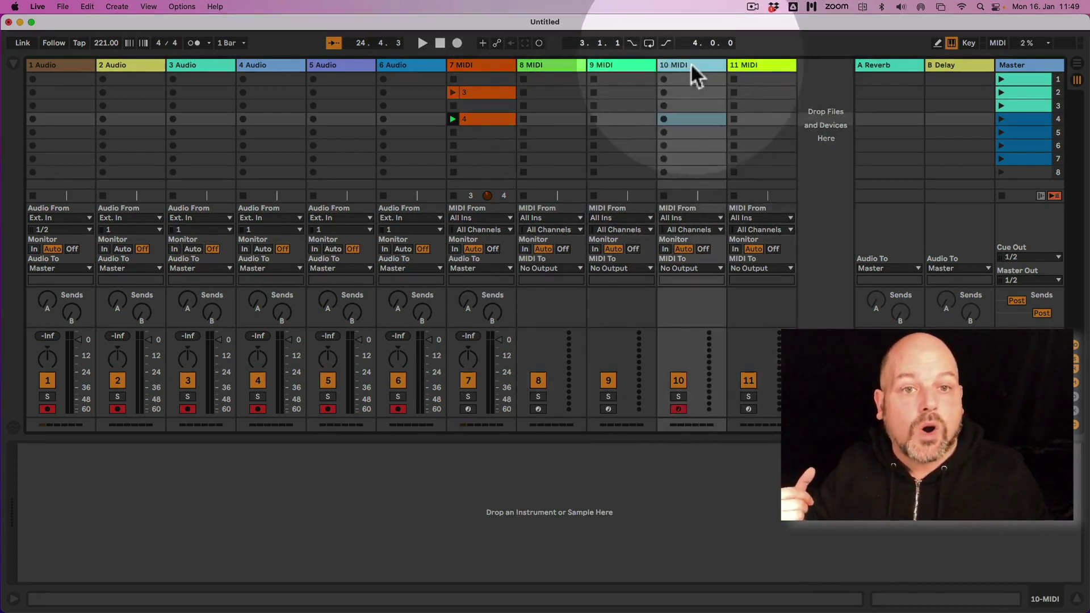
click(627, 63)
click(544, 63)
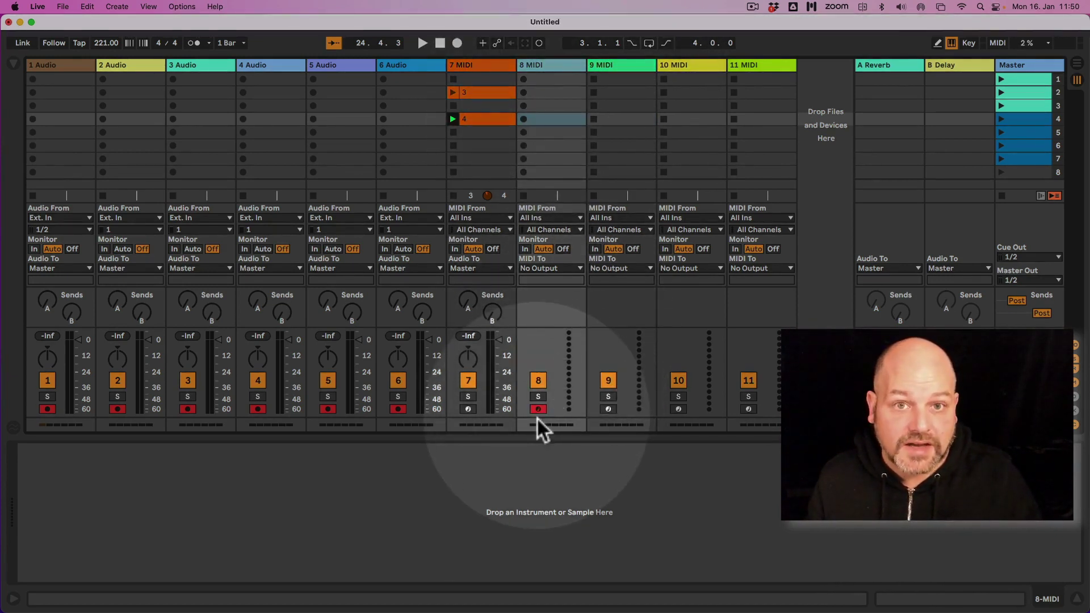
click(628, 65)
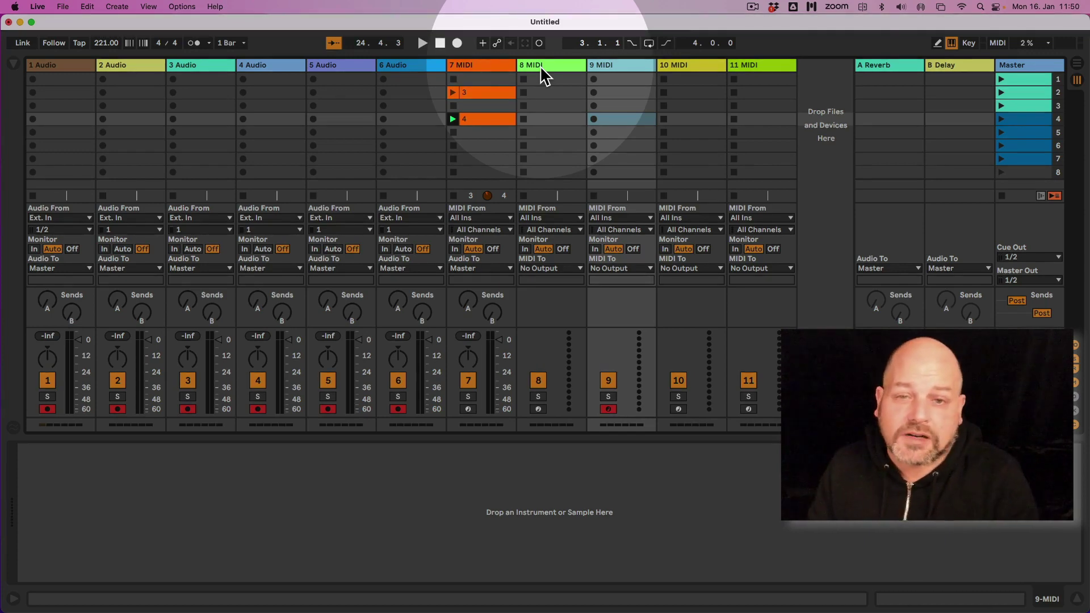
Set the Automatic Arm Selected Track mode to ImplicitArm on 7 MIDI, and test it by selecting 8 MIDI and 9 MIDI.
click(490, 63)
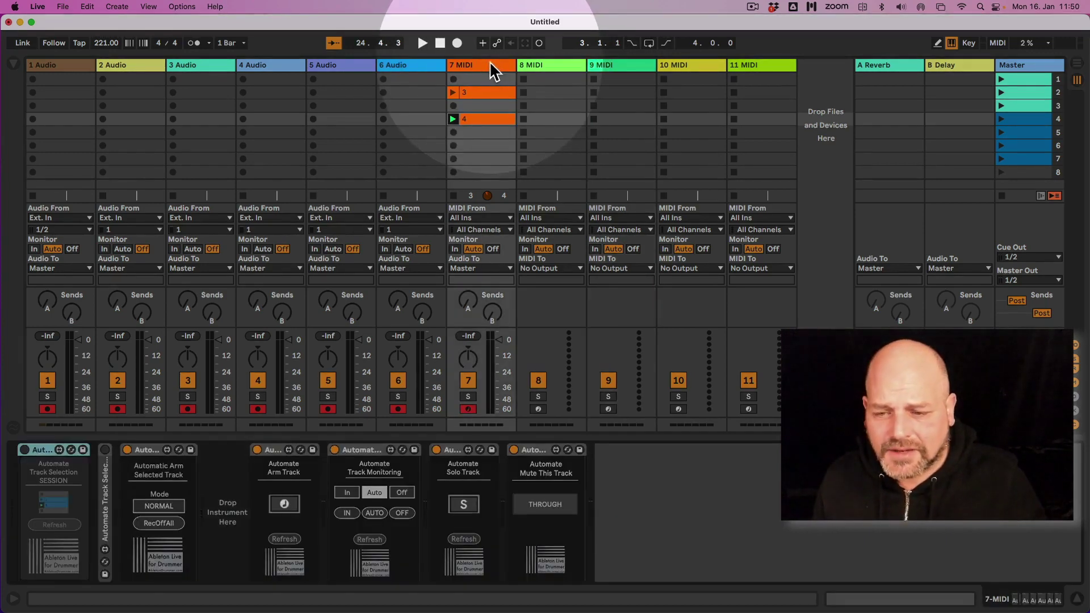
click(162, 505)
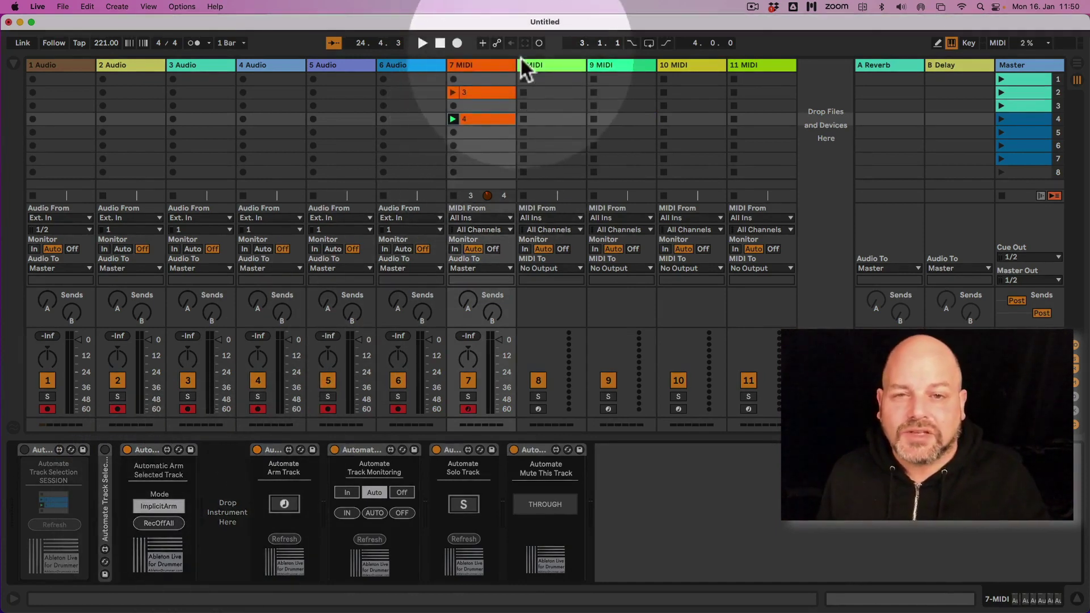
click(540, 64)
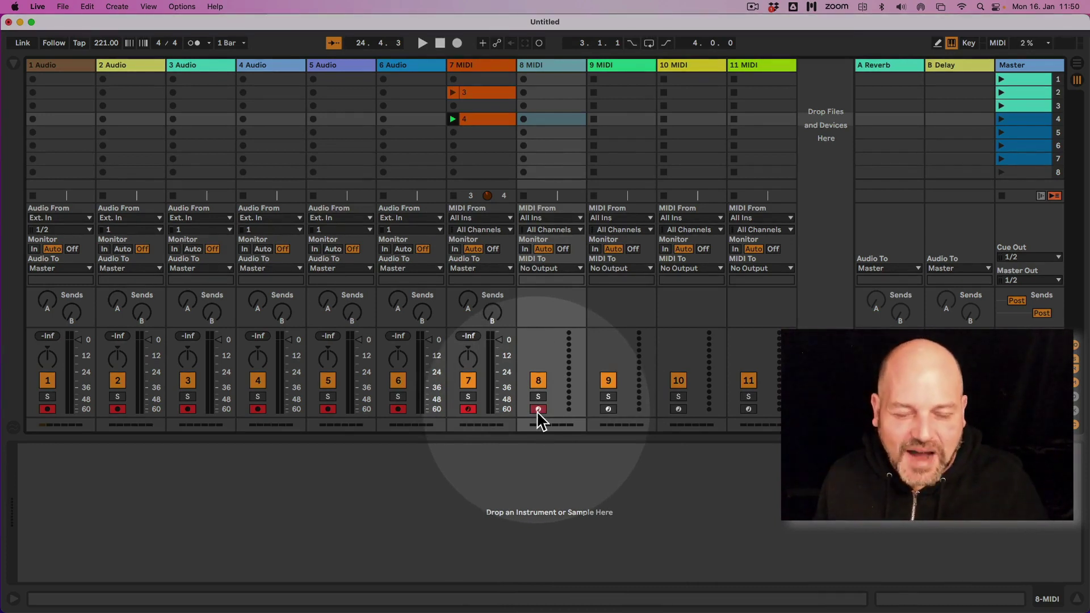
click(618, 63)
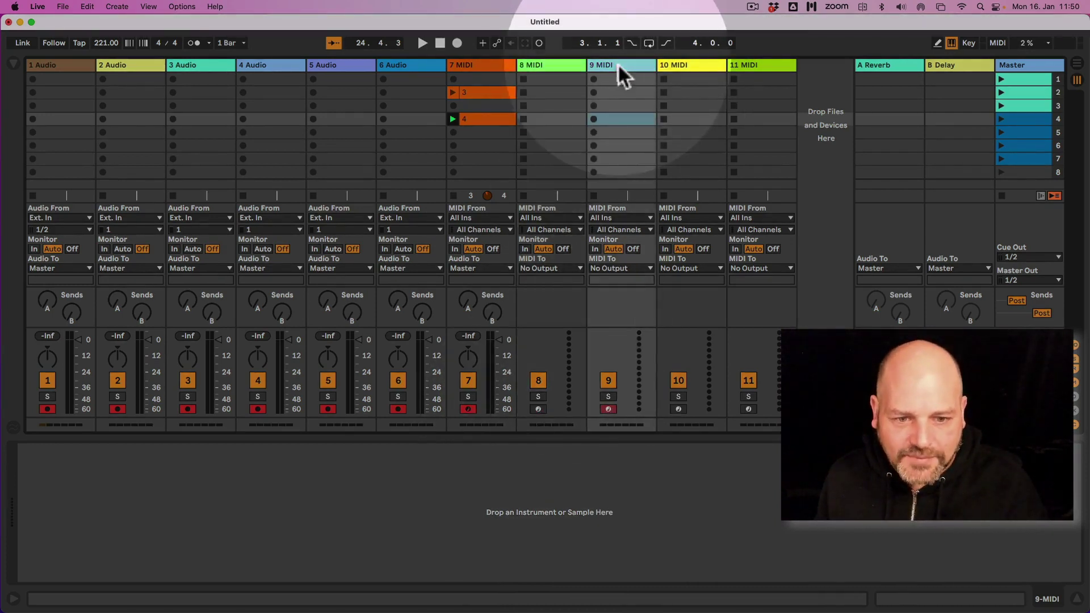
mouse_move(554, 63)
mouse_down()
mouse_move(755, 62)
mouse_move(550, 65)
mouse_up()
Review the ImplicitArm setting on the 7 MIDI track's device, and select 8 MIDI and 9 MIDI again to compare their arm states.
click(494, 62)
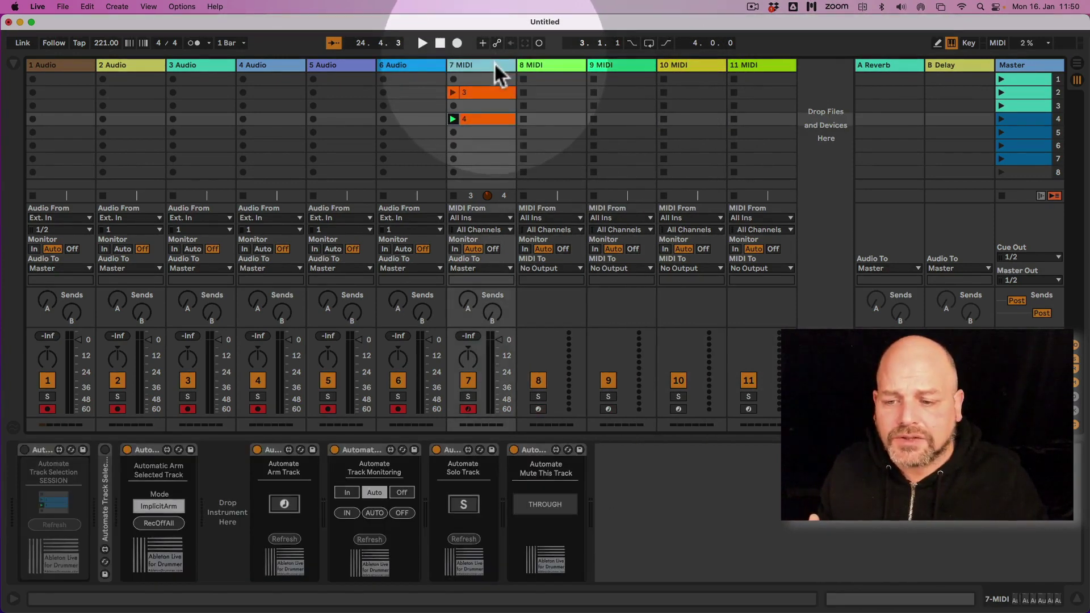
click(162, 506)
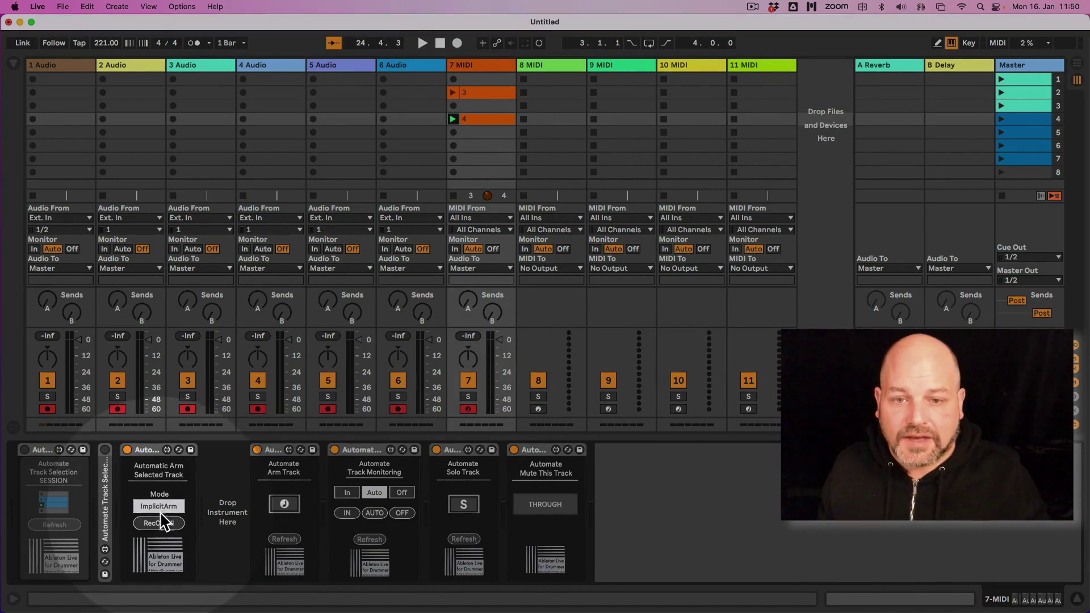
click(552, 63)
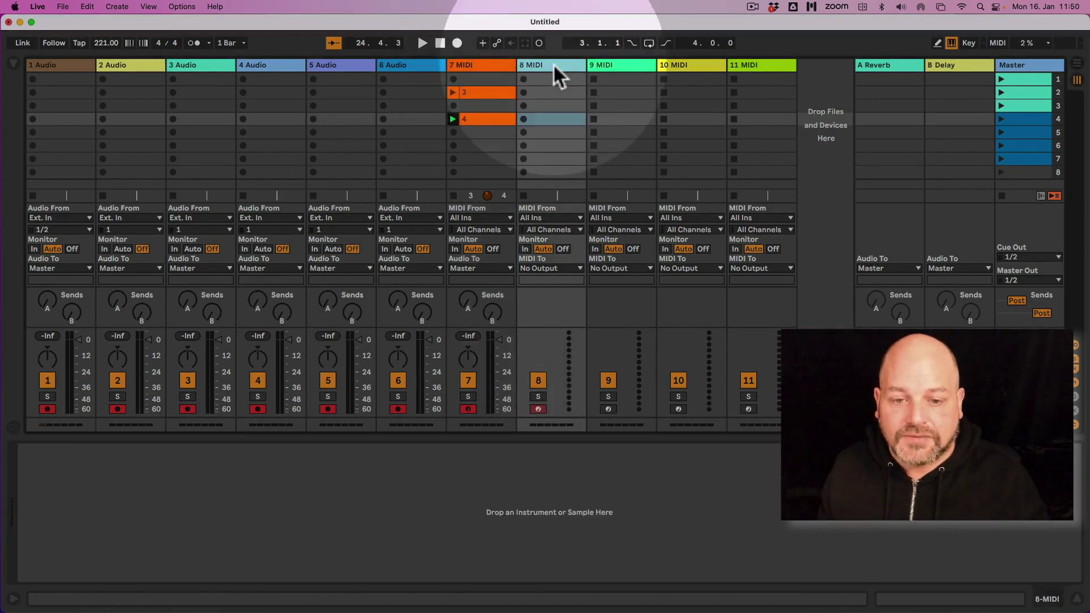
click(489, 63)
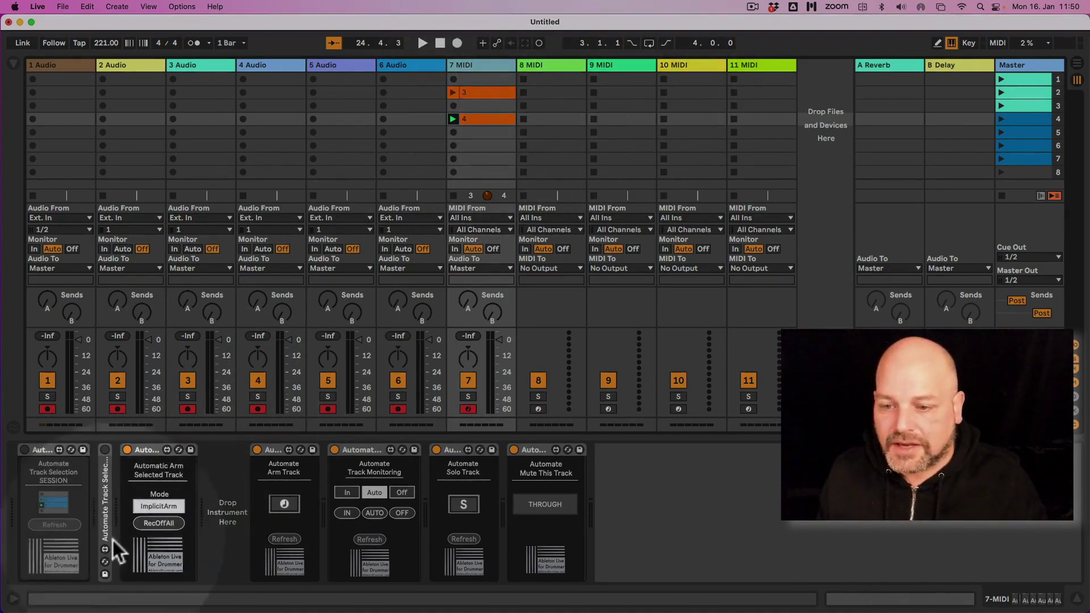
click(141, 450)
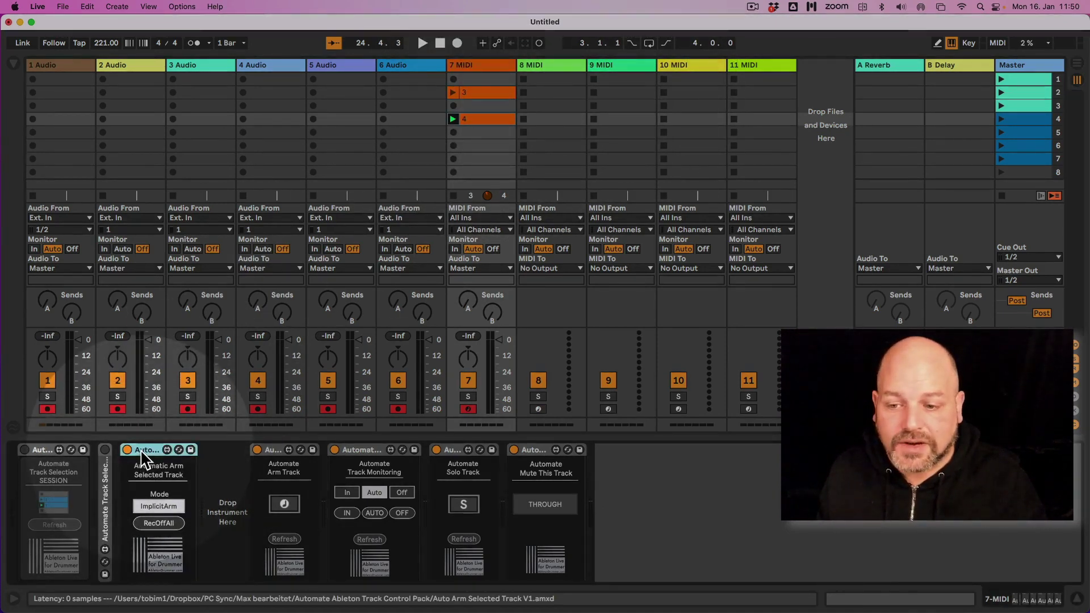
click(607, 64)
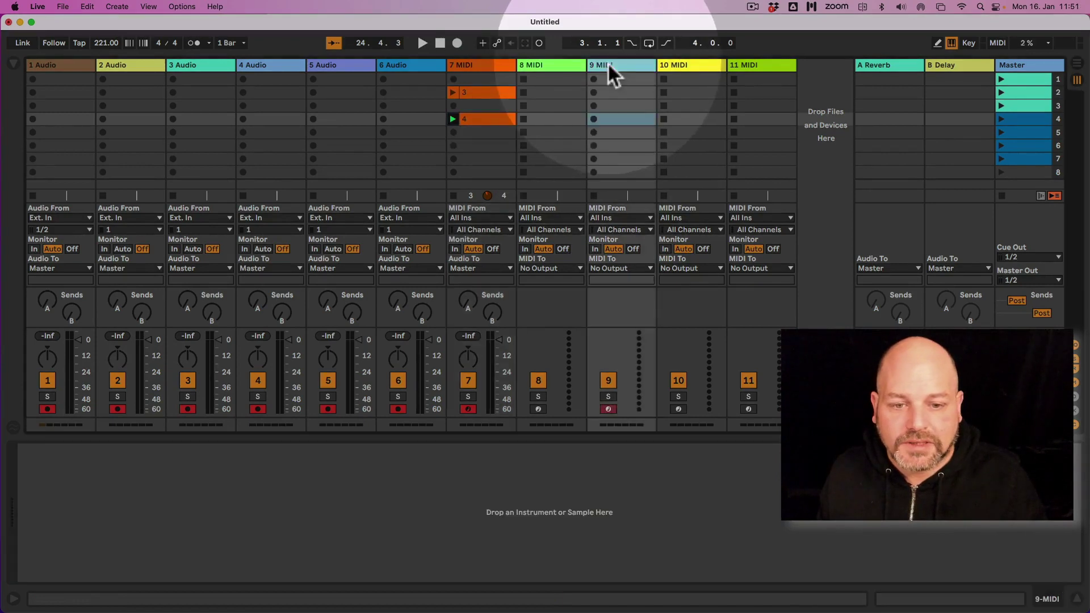
On 7 MIDI, switch the automatic arm mode to NORMAL, disarm all tracks with RecOffAll, and return the mode to ImplicitArm.
click(488, 63)
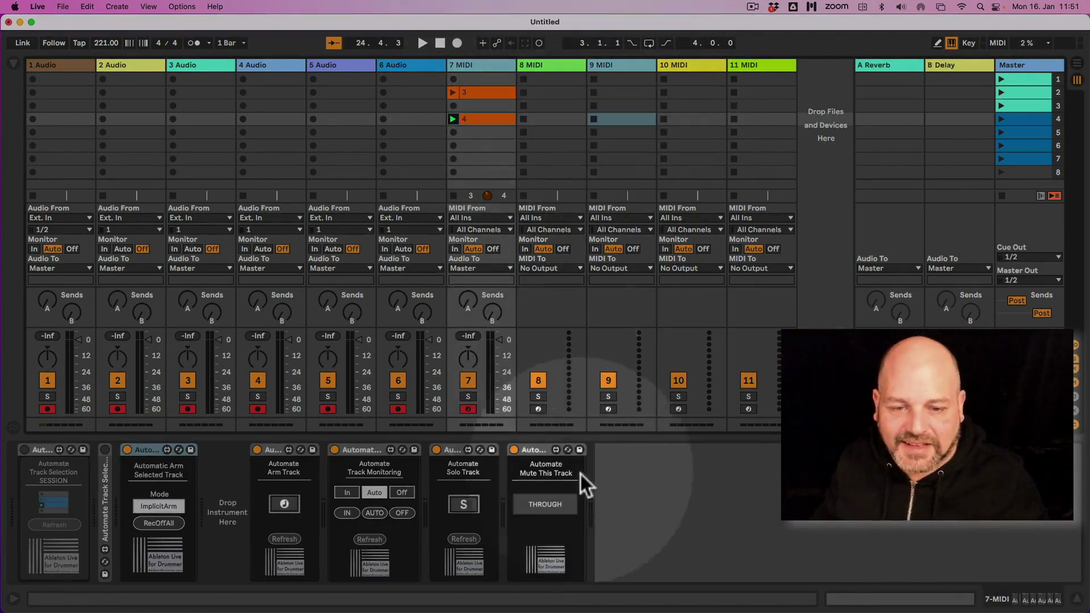
click(166, 504)
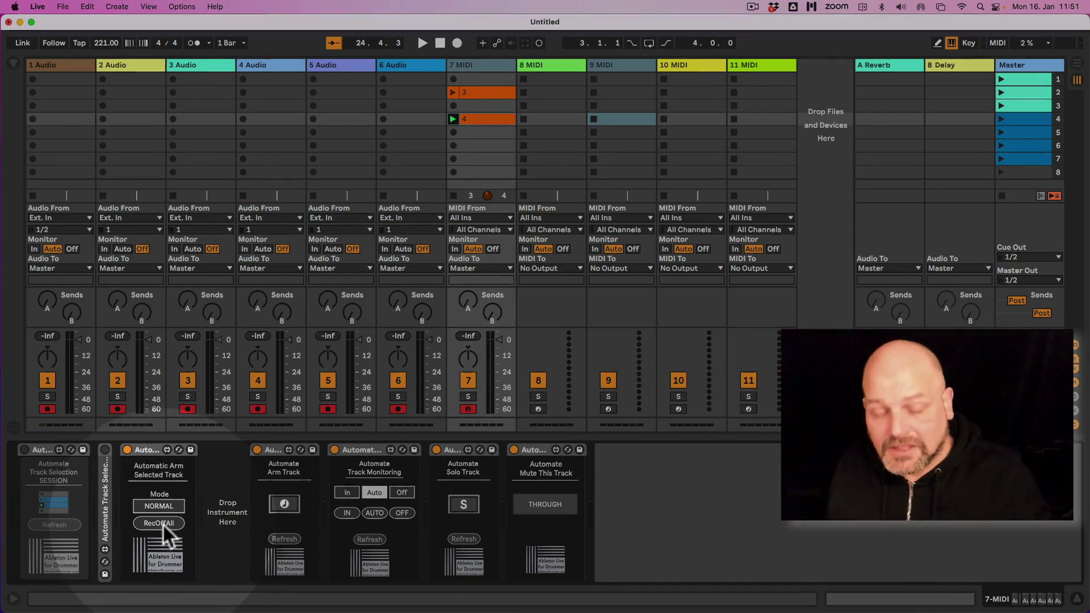
click(162, 523)
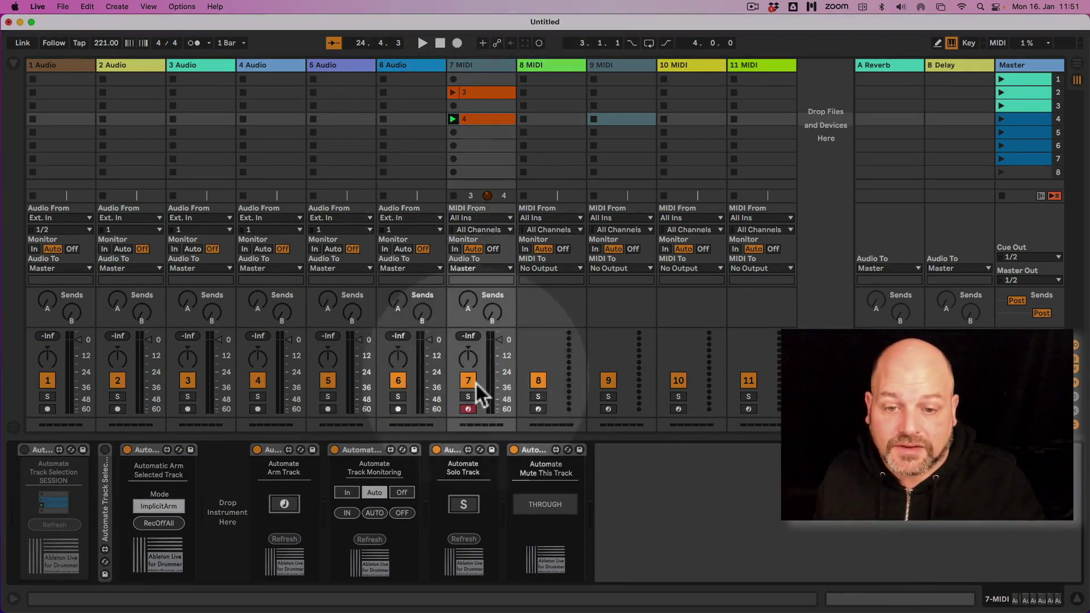
Disarm all tracks with RecOffAll on 7 MIDI, and turn off and collapse the Automatic Arm Selected Track device.
click(468, 409)
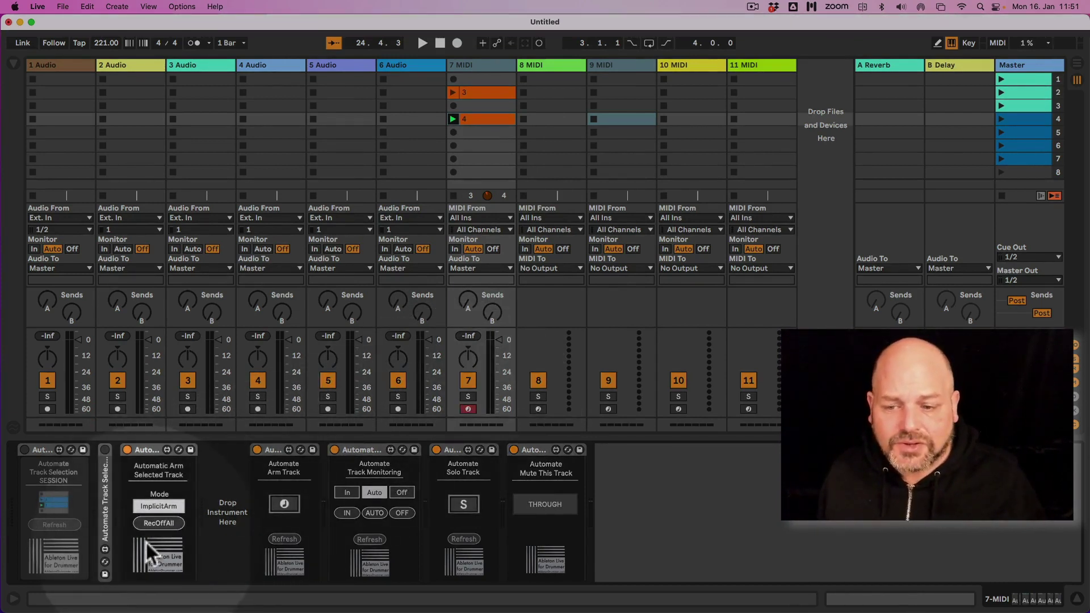
click(159, 524)
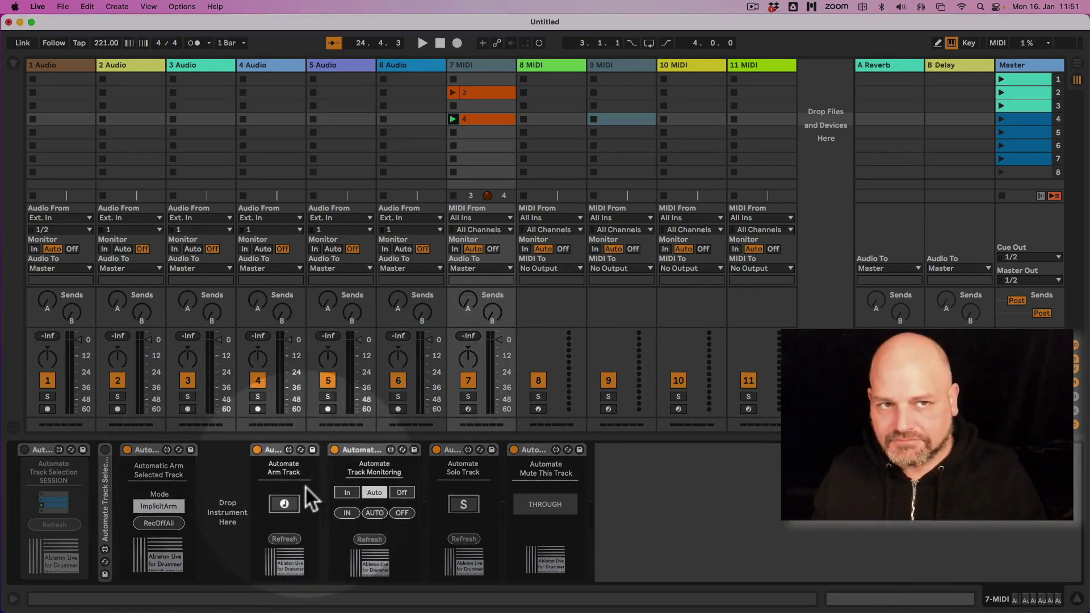
click(136, 448)
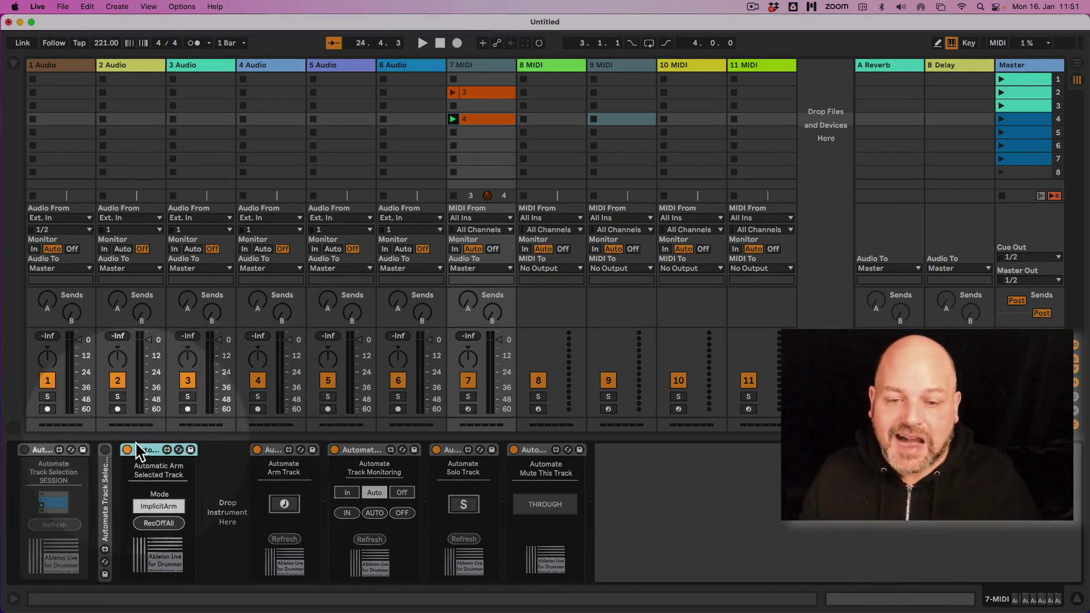
click(127, 450)
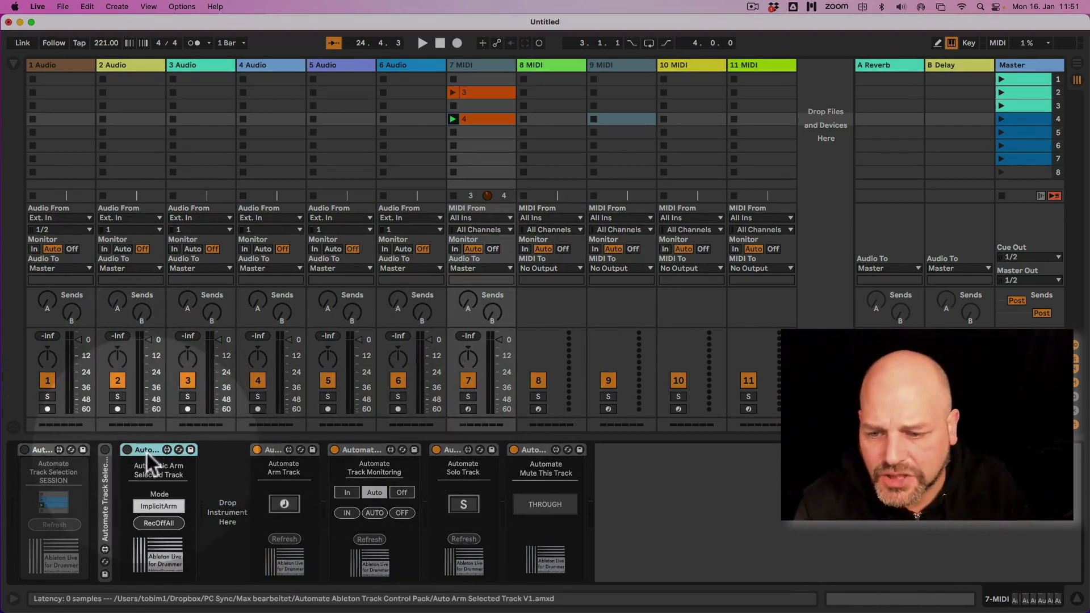
double_click(145, 451)
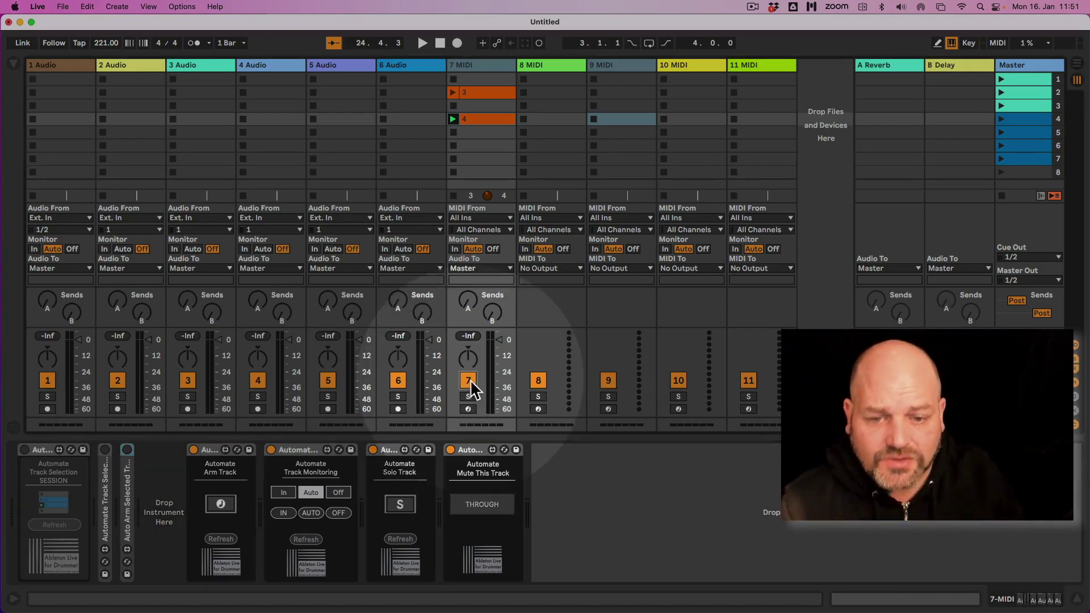
Create a new clip on 7 MIDI in scene 6 with a Mixer Speaker On envelope that switches off just before 1.1.3.
double_click(475, 145)
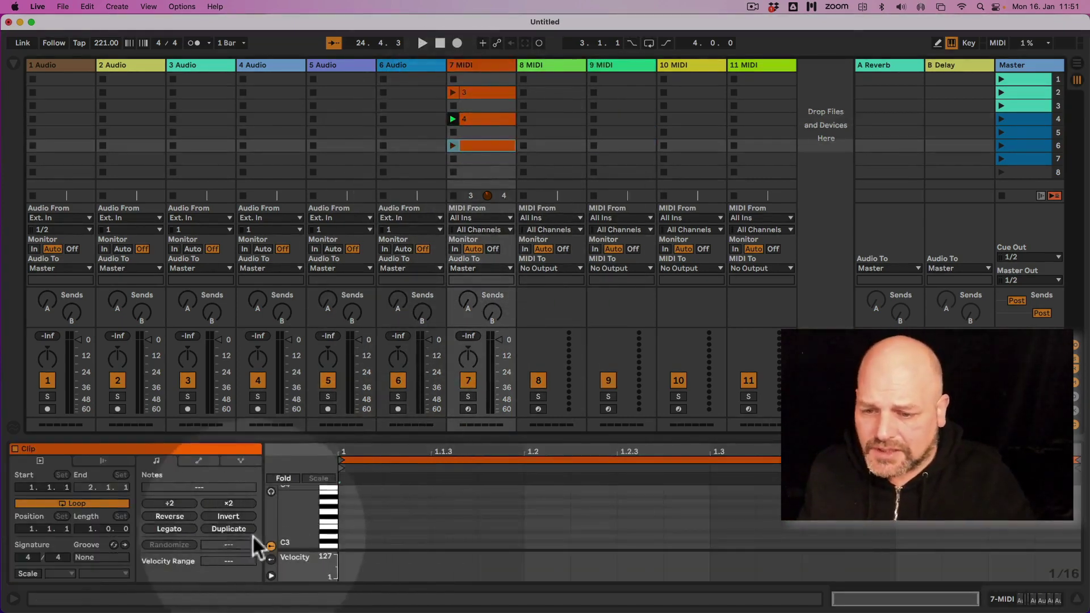
click(199, 460)
click(233, 487)
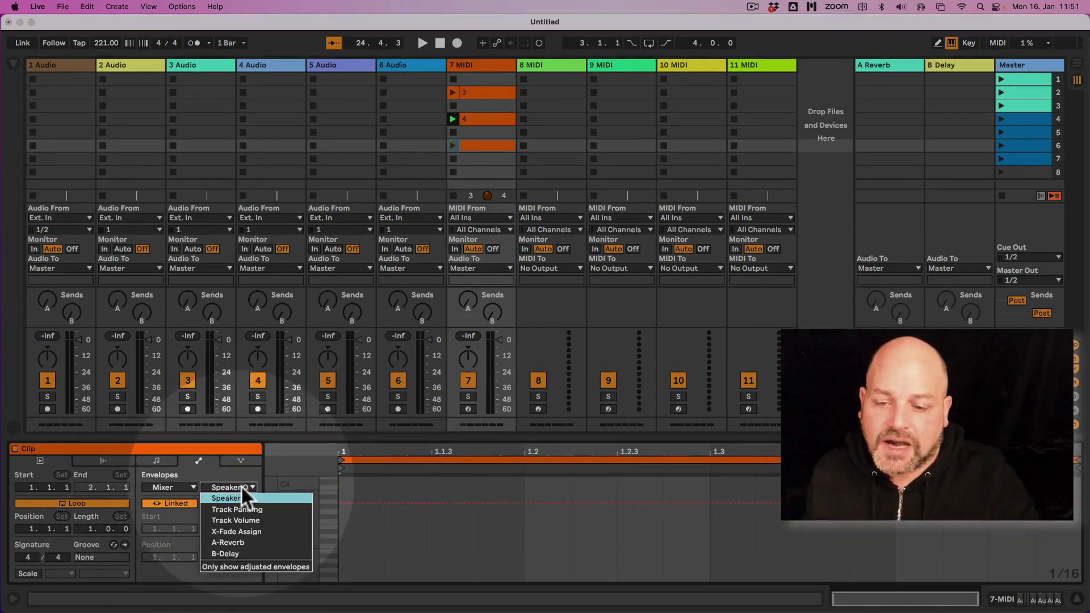
click(237, 500)
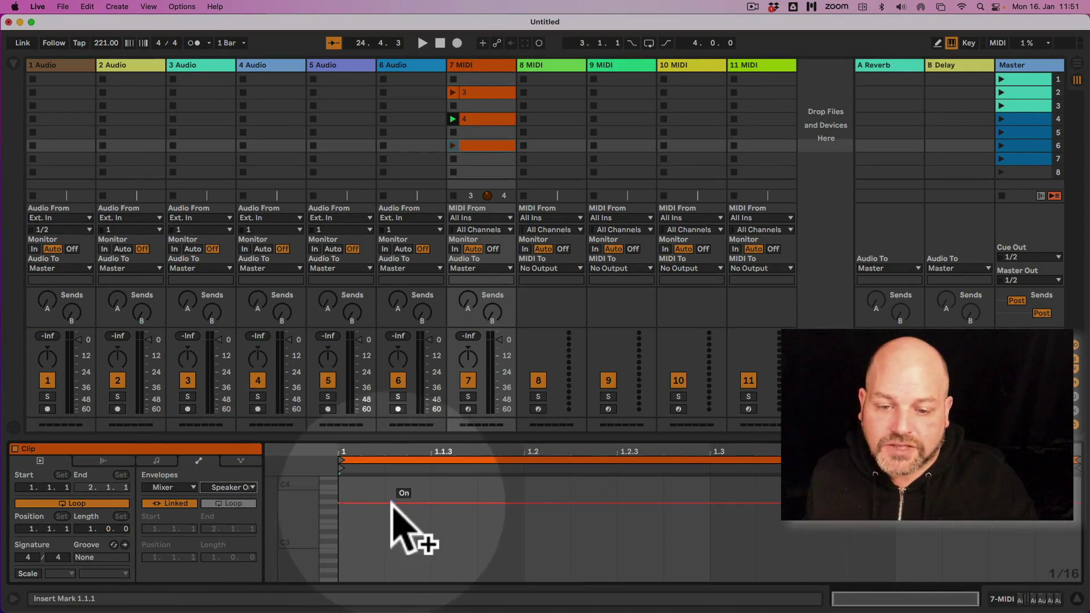
click(393, 503)
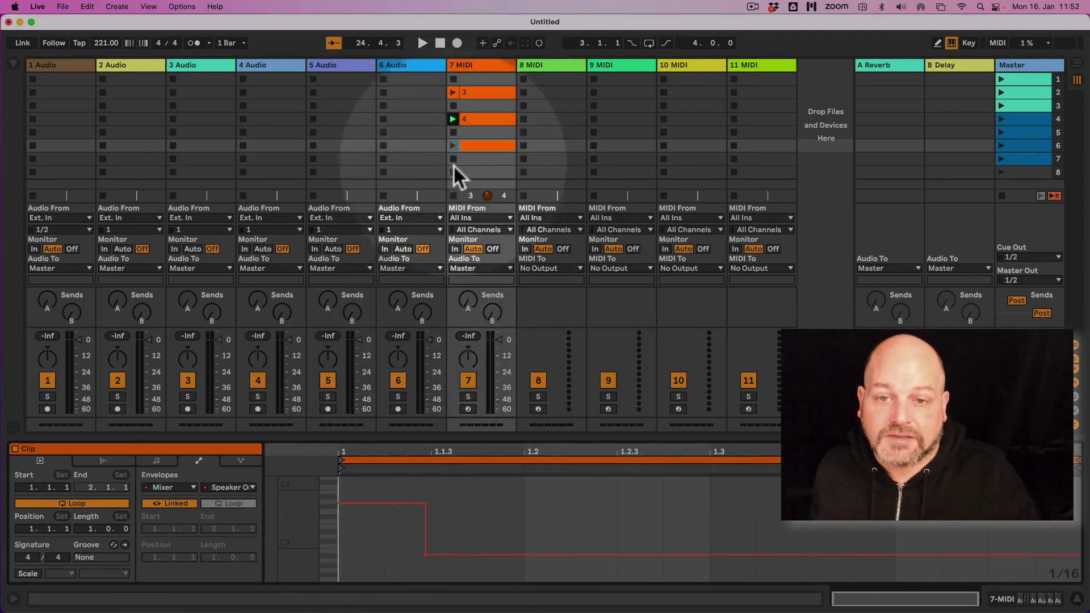
Launch the new clip to test its Speaker On automation on 7 MIDI, and delete that envelope.
click(454, 147)
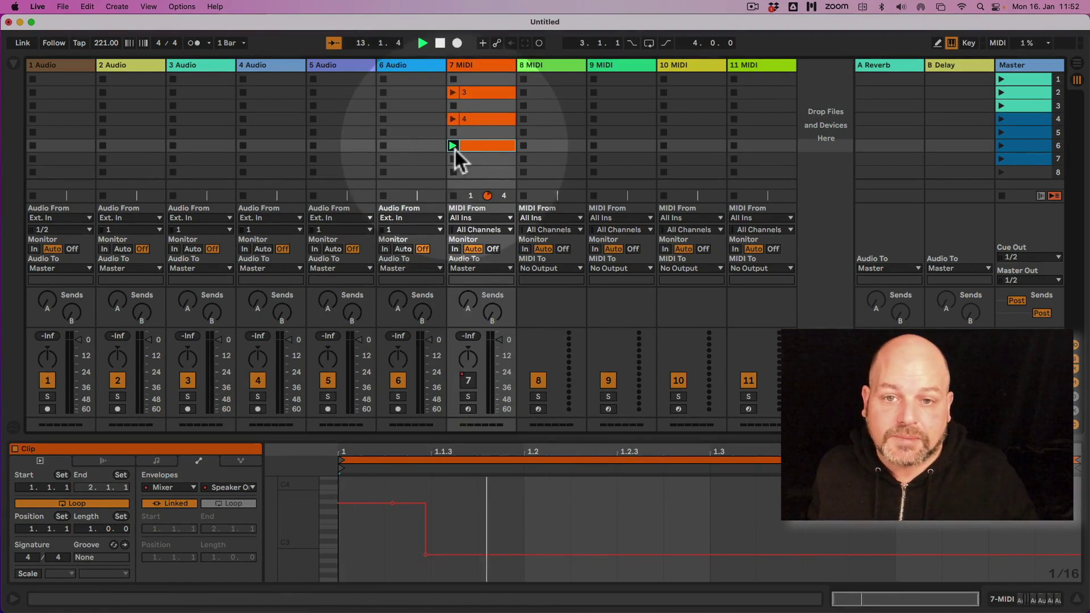
click(466, 380)
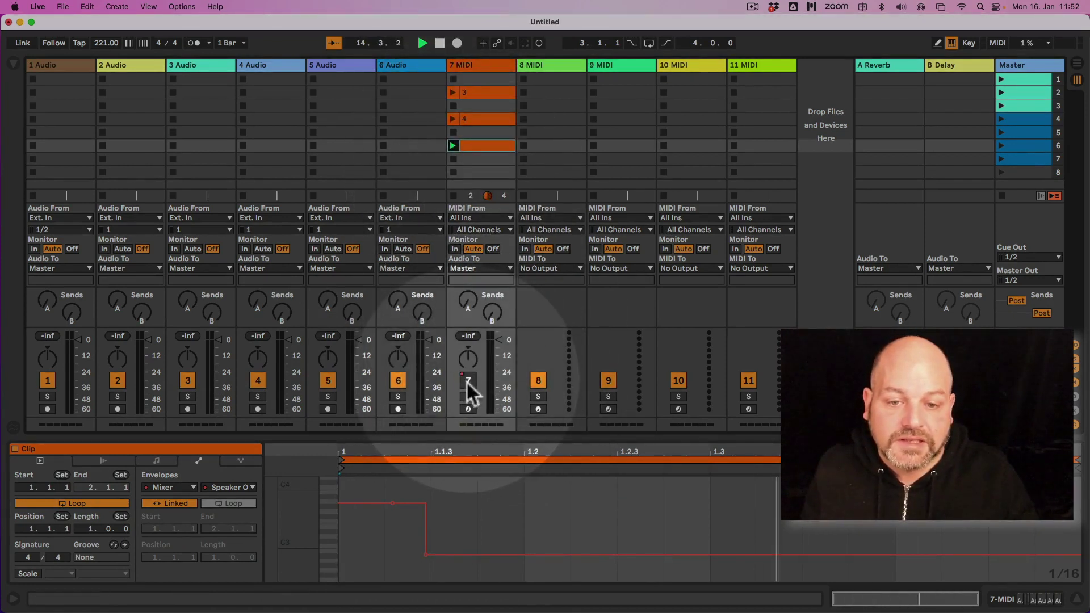
click(461, 488)
drag(421, 520, 337, 530)
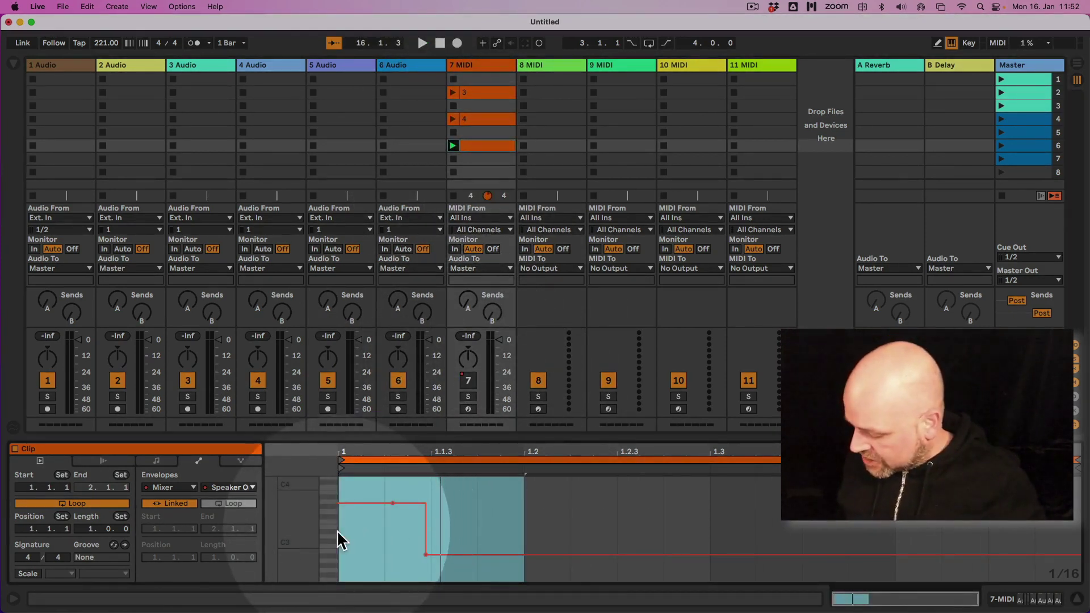
key(Delete)
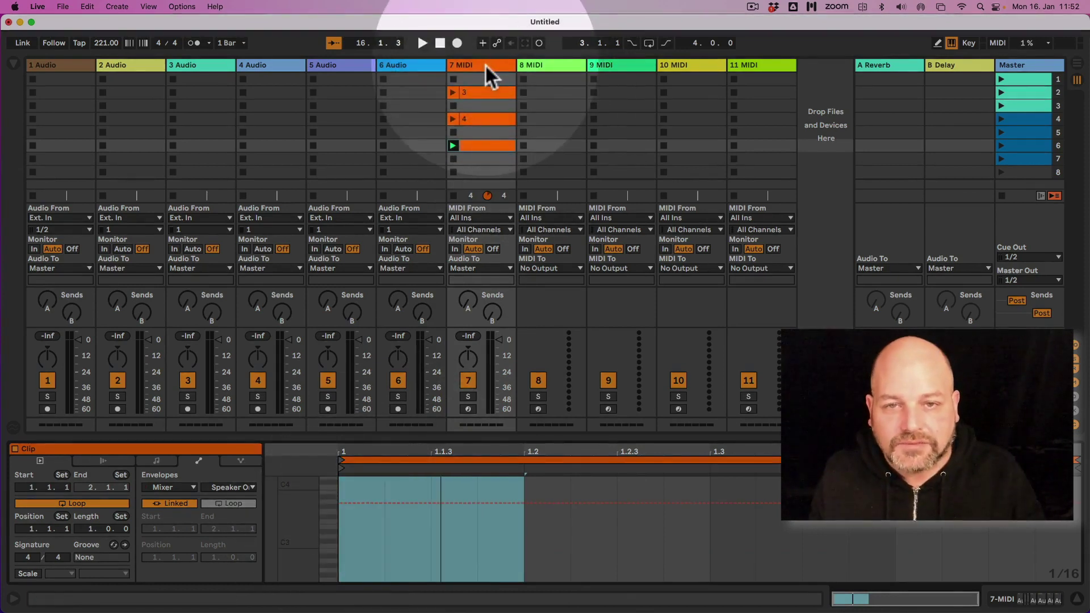
Show the device chain of 7 MIDI, and manually arm and disarm the track.
click(485, 64)
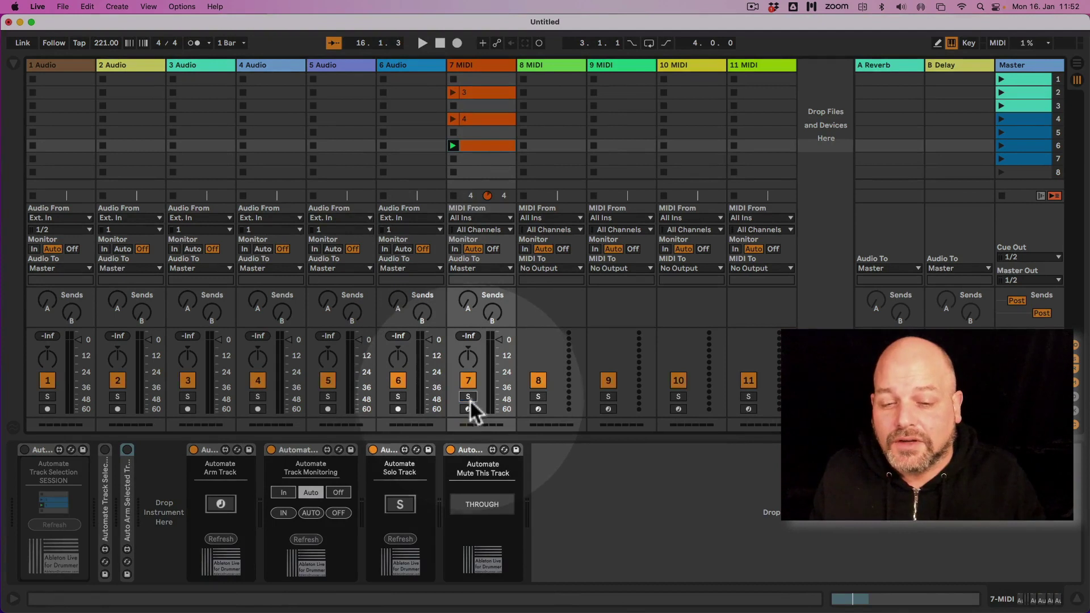
click(468, 409)
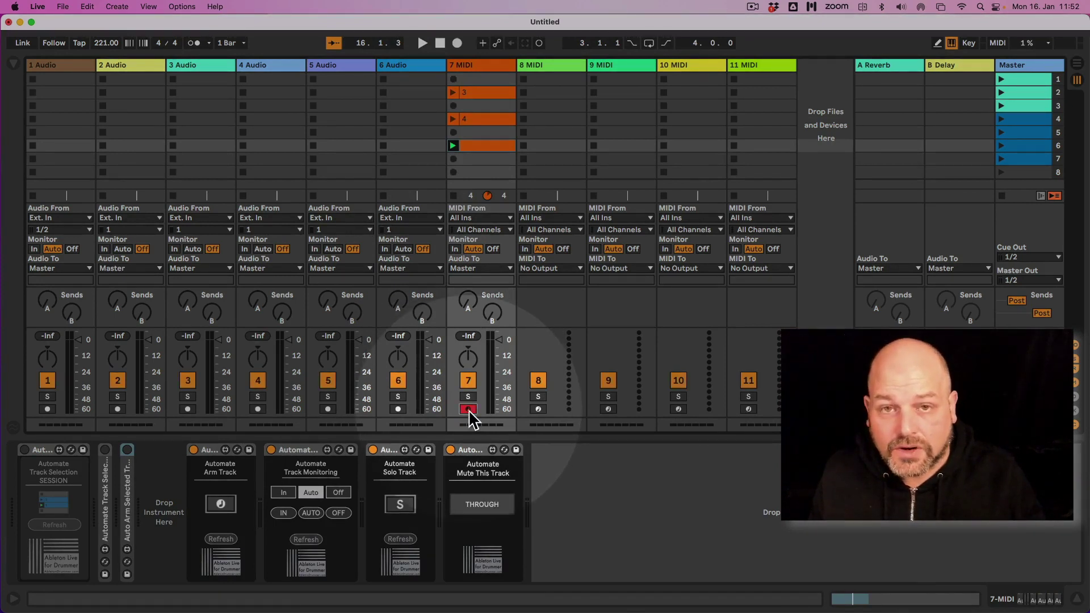
click(469, 410)
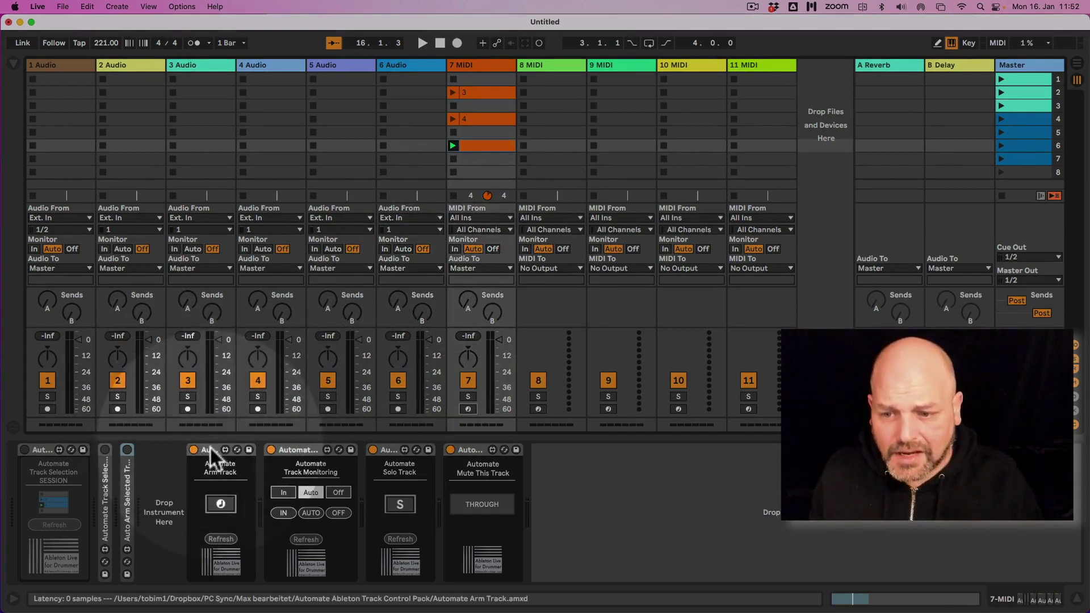
Draw an envelope for the Automate Arm Track device's Arm parameter in the scene 6 clip, switching from ArmOff to ArmOn just before 1.3.
click(210, 449)
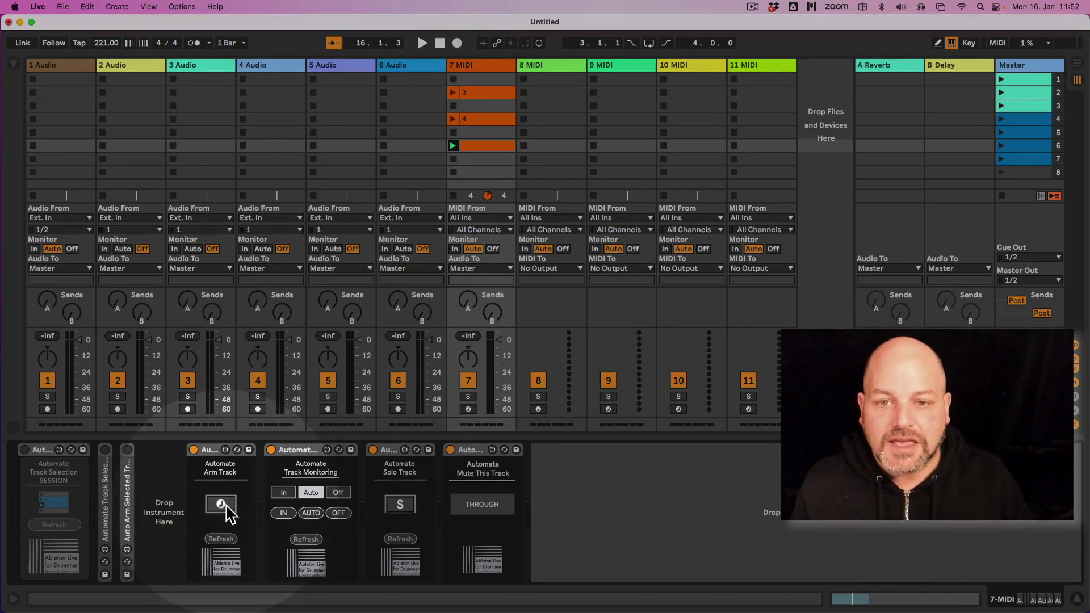
click(222, 504)
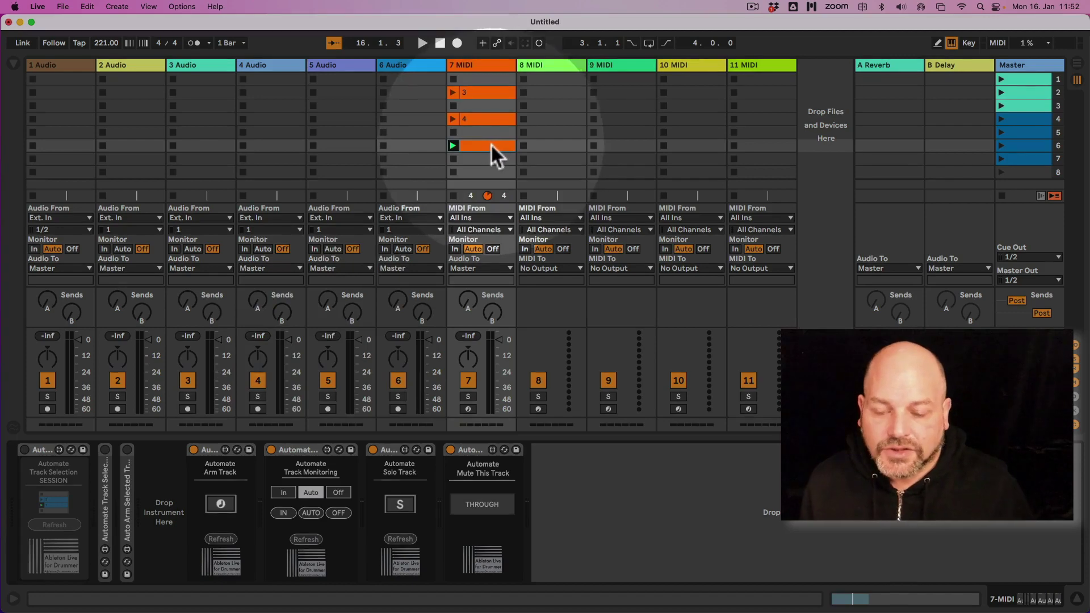
click(491, 143)
click(482, 580)
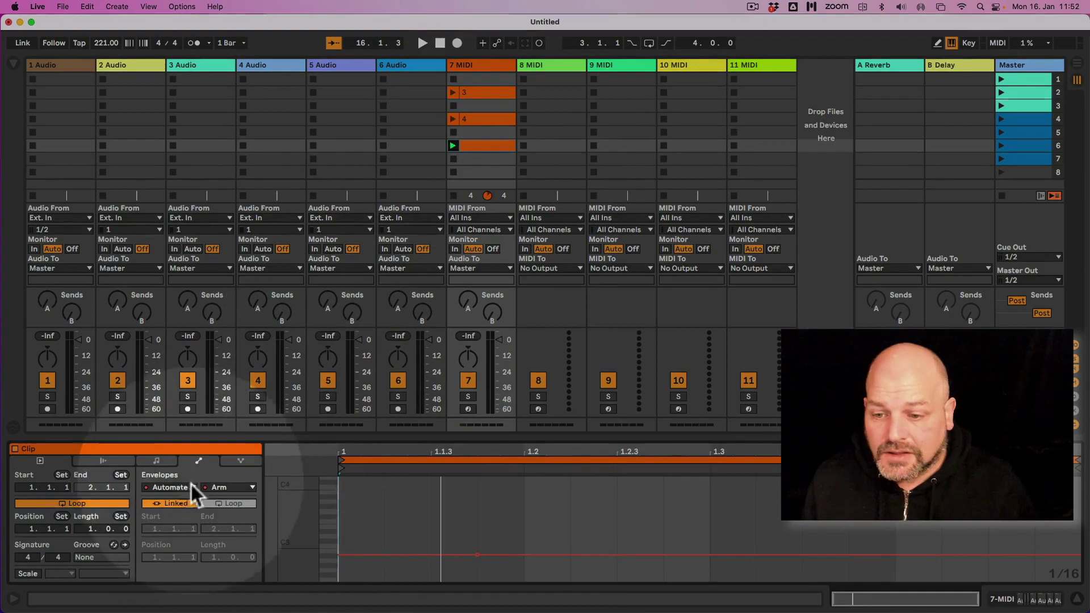
click(162, 461)
click(206, 458)
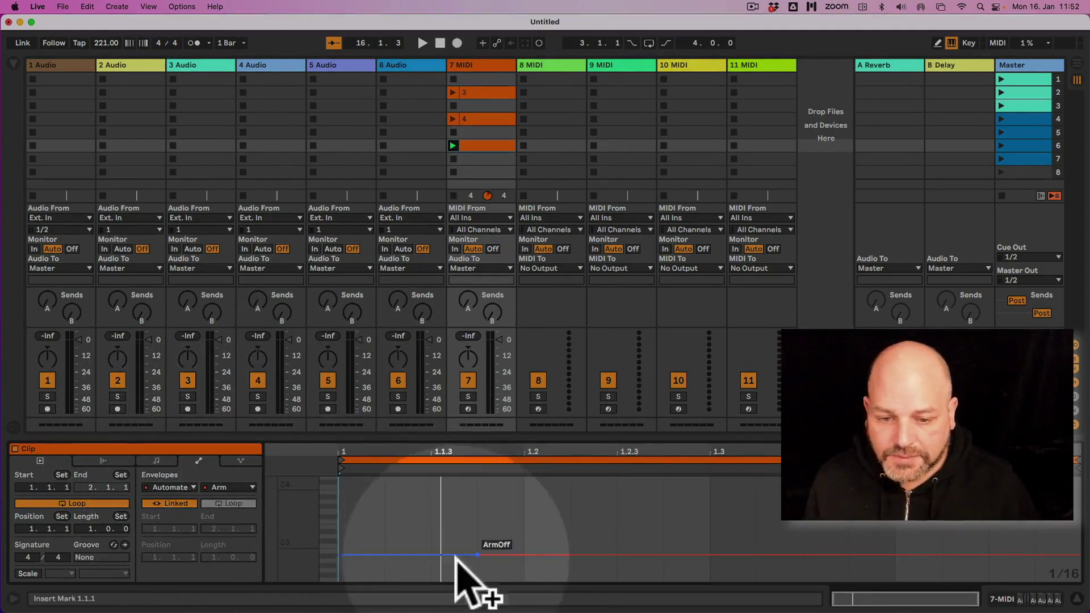
click(478, 555)
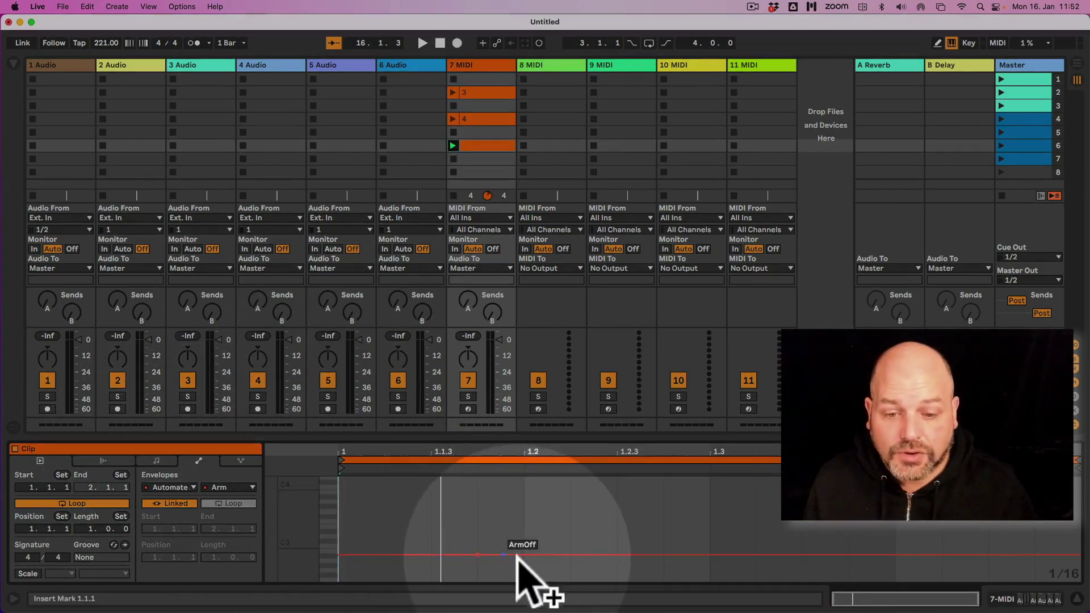
click(676, 555)
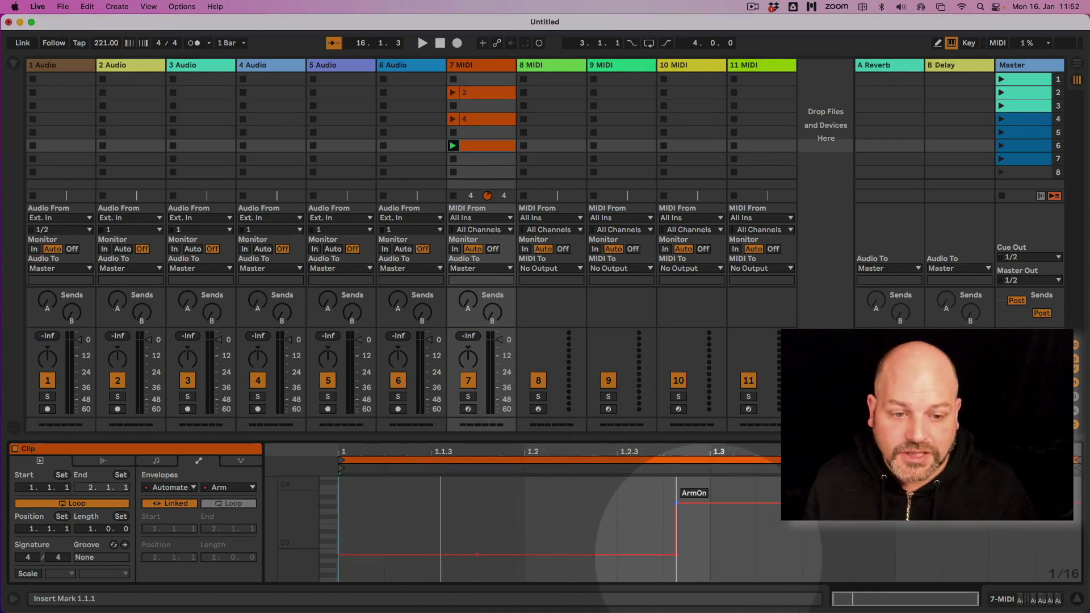
Launch the scene 6 clip to test the arm automation on 7 MIDI, and select its whole Arm envelope.
click(452, 146)
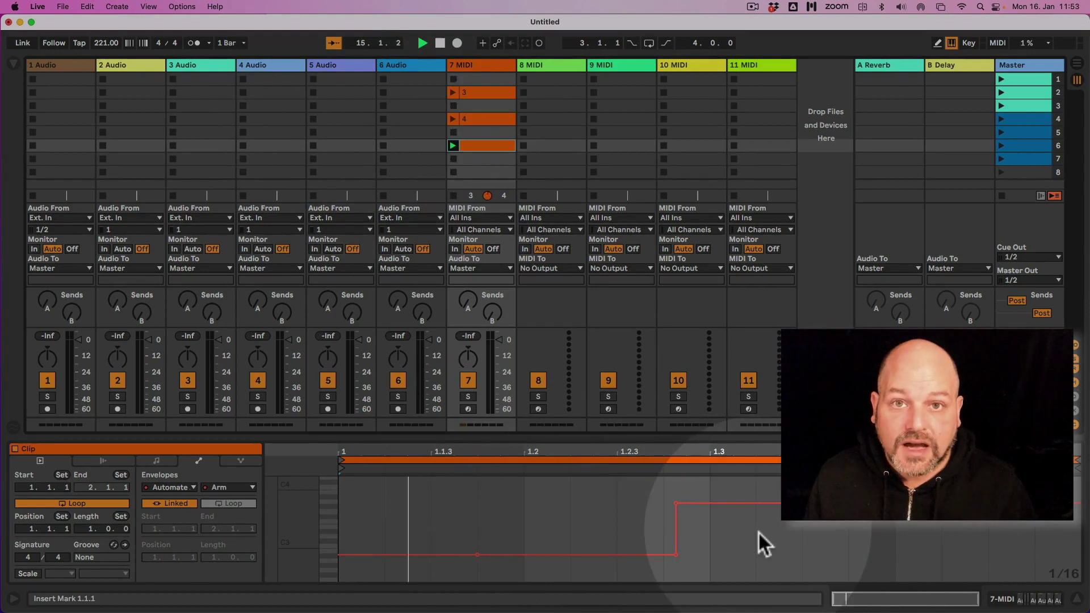
click(468, 409)
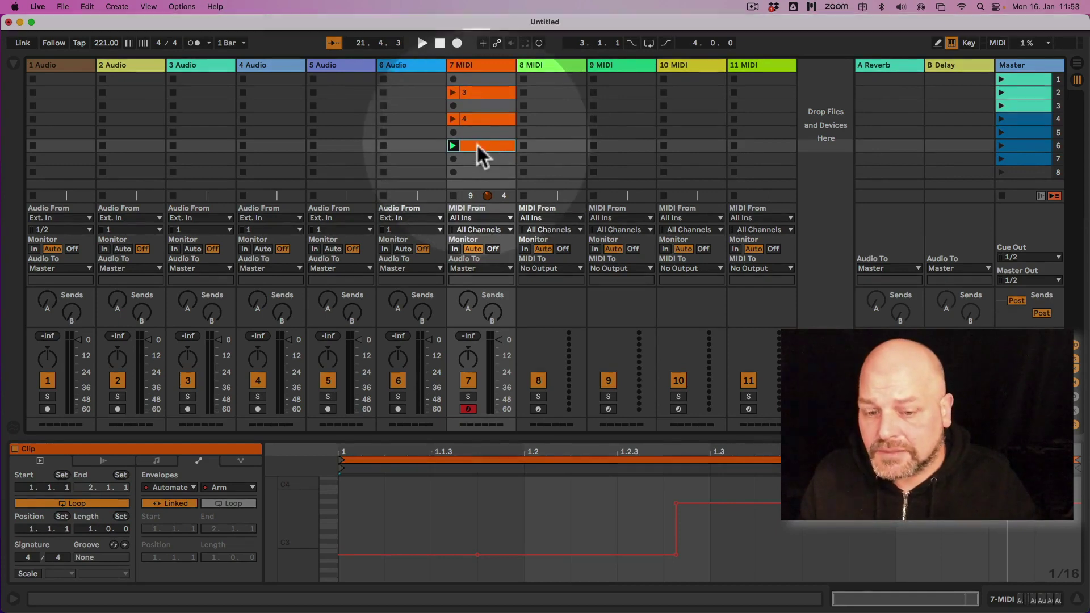
key(super+a)
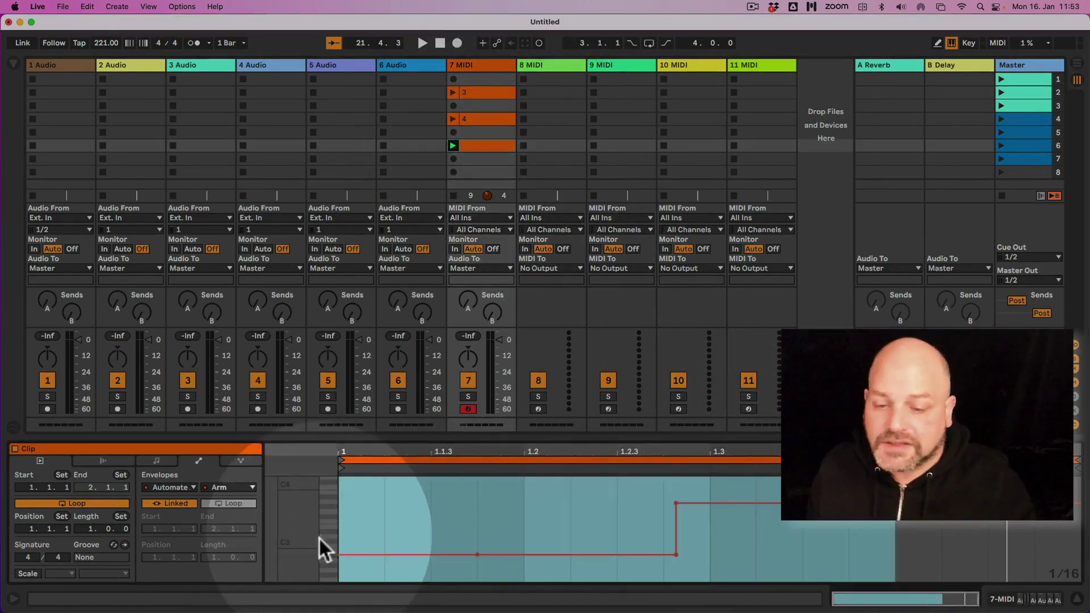
Switch to the Arrangement View and select the 7 MIDI track.
key(Tab)
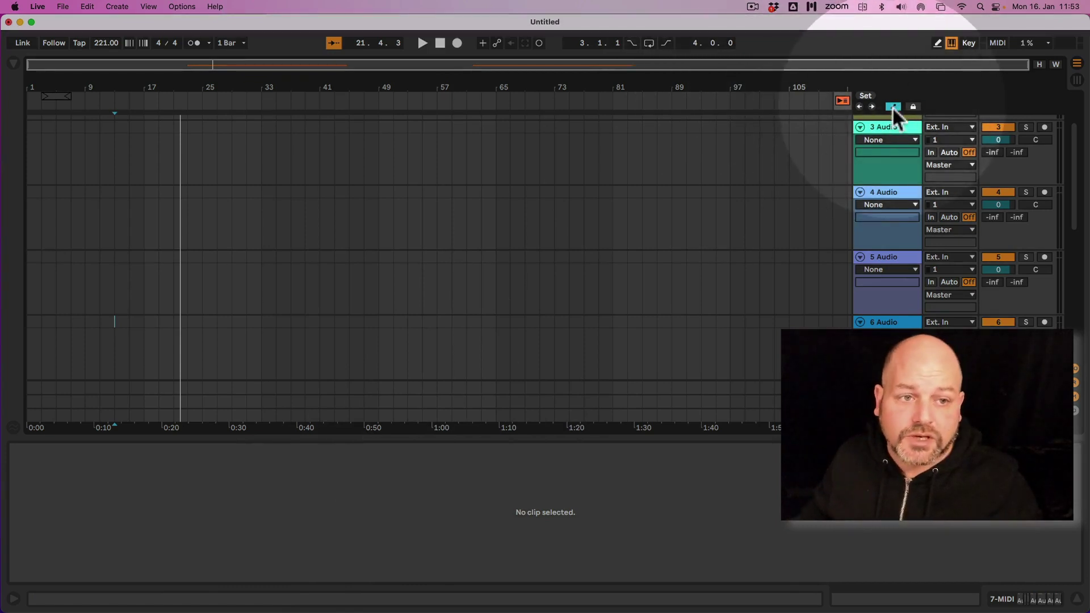
scroll(888, 157, up, 3)
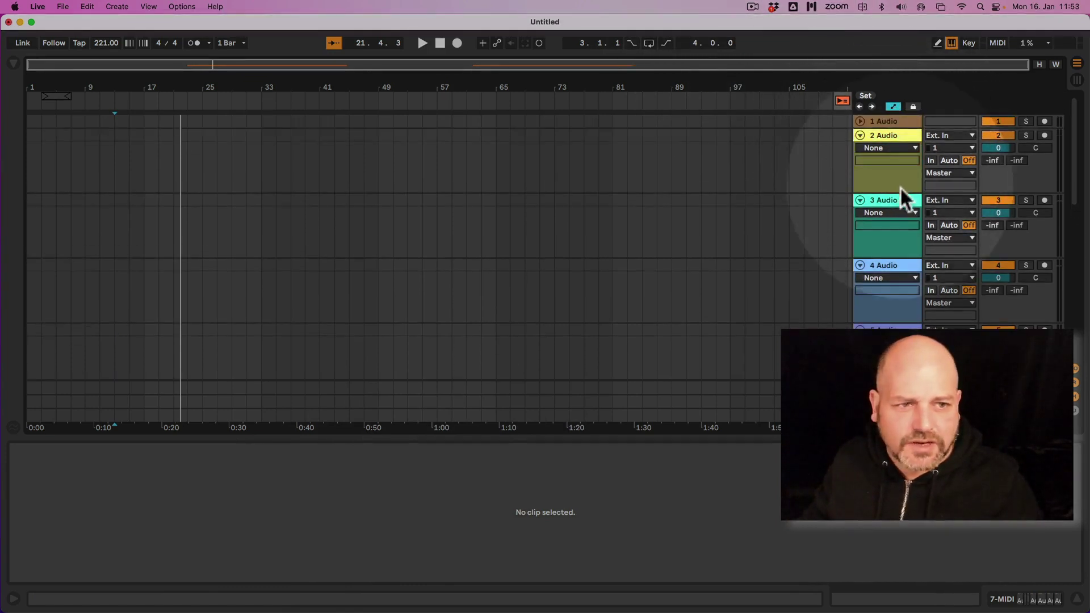
click(896, 132)
click(902, 200)
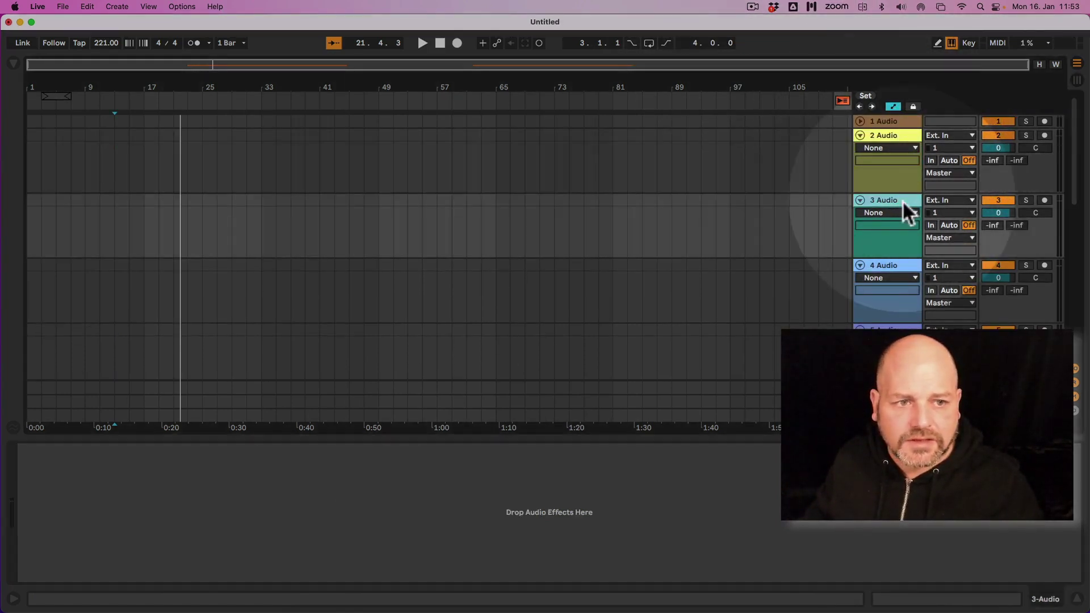
click(890, 121)
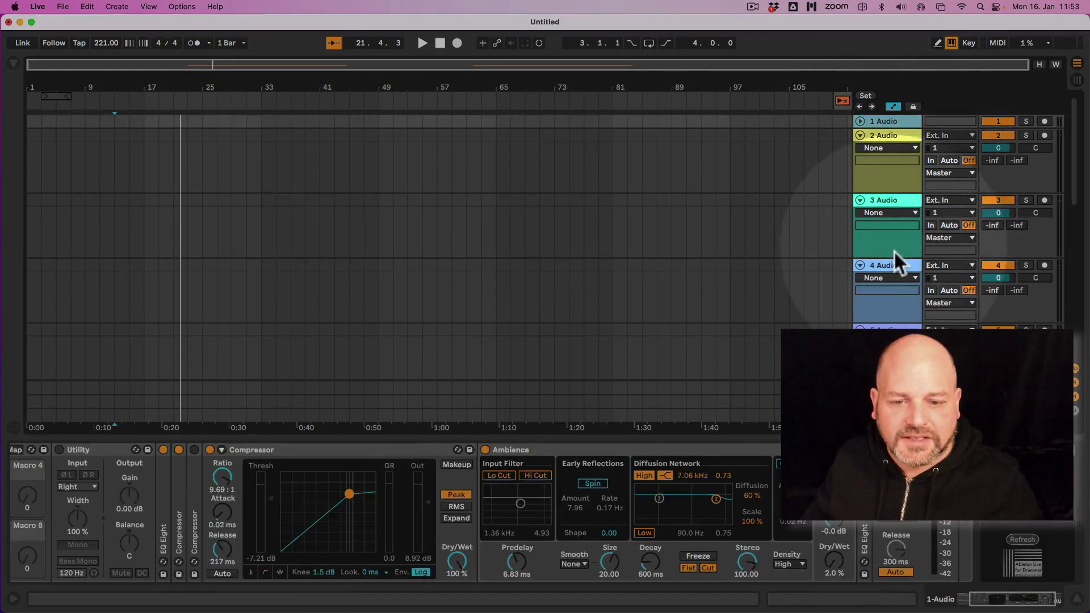
scroll(891, 267, down, 4)
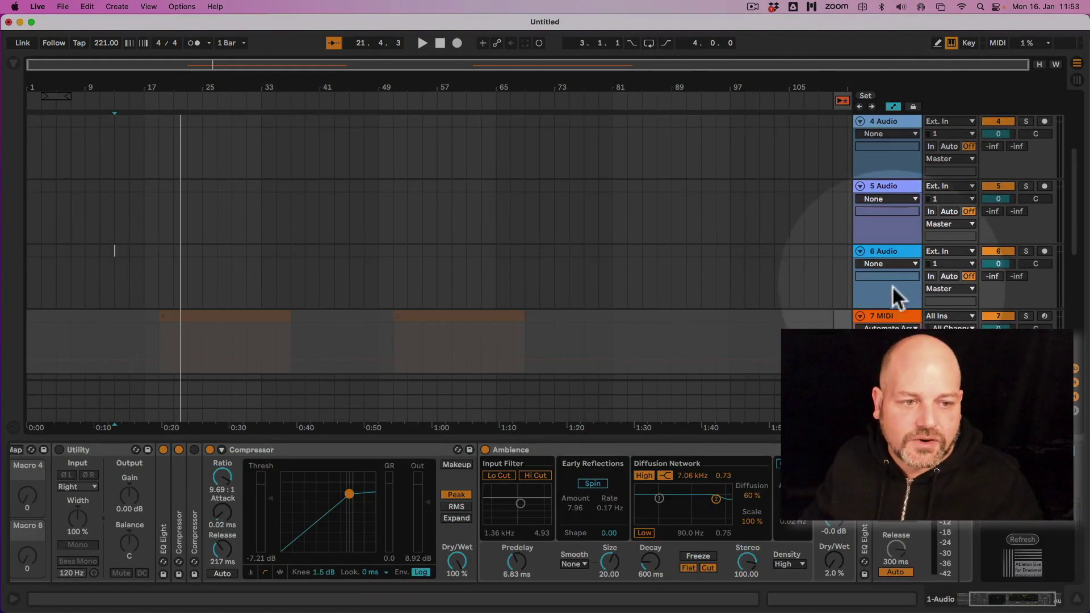
click(887, 315)
Delete the two existing clips on 7 MIDI between bars 11 and 75, and return the track to Arrangement playback.
drag(616, 340, 567, 315)
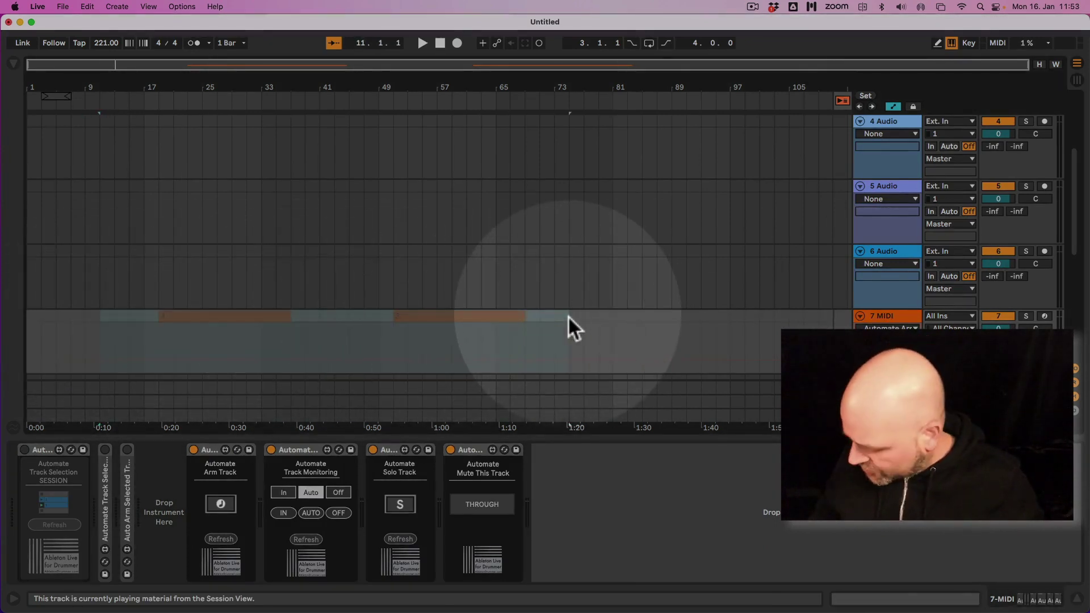
key(Delete)
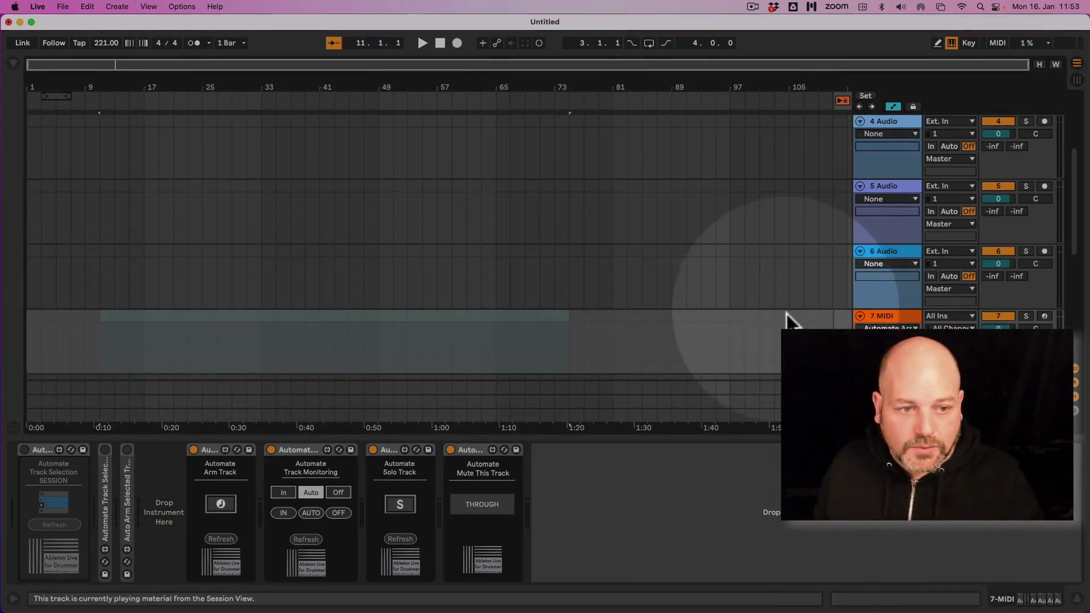
scroll(866, 284, down, 2)
click(843, 281)
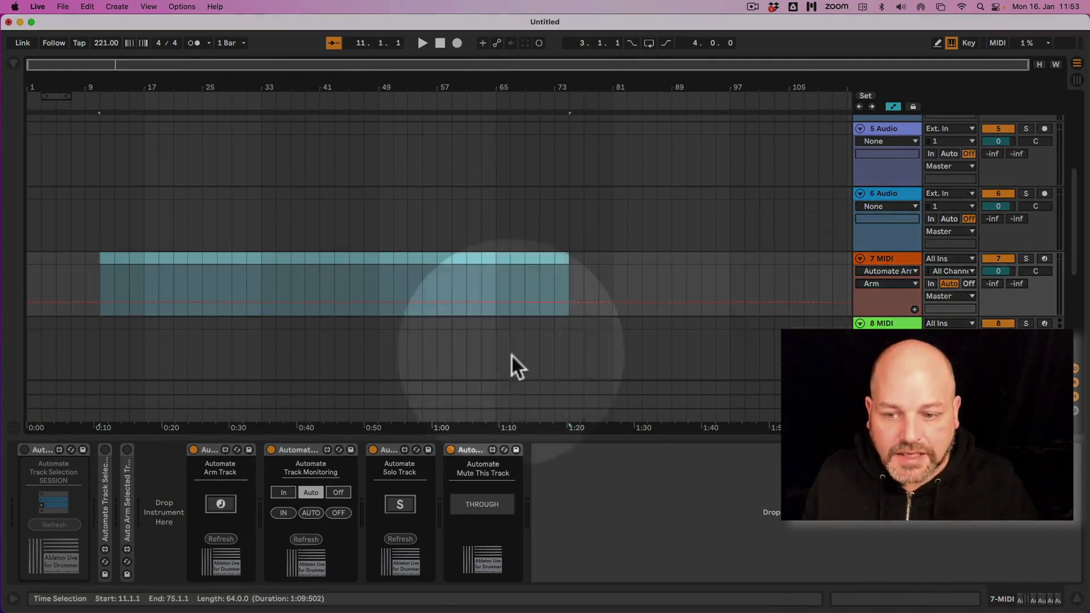
Collapse the Automate Track Monitoring, Automate Solo Track and Automate Mute This Track devices on 7 MIDI.
double_click(294, 451)
double_click(315, 448)
click(345, 448)
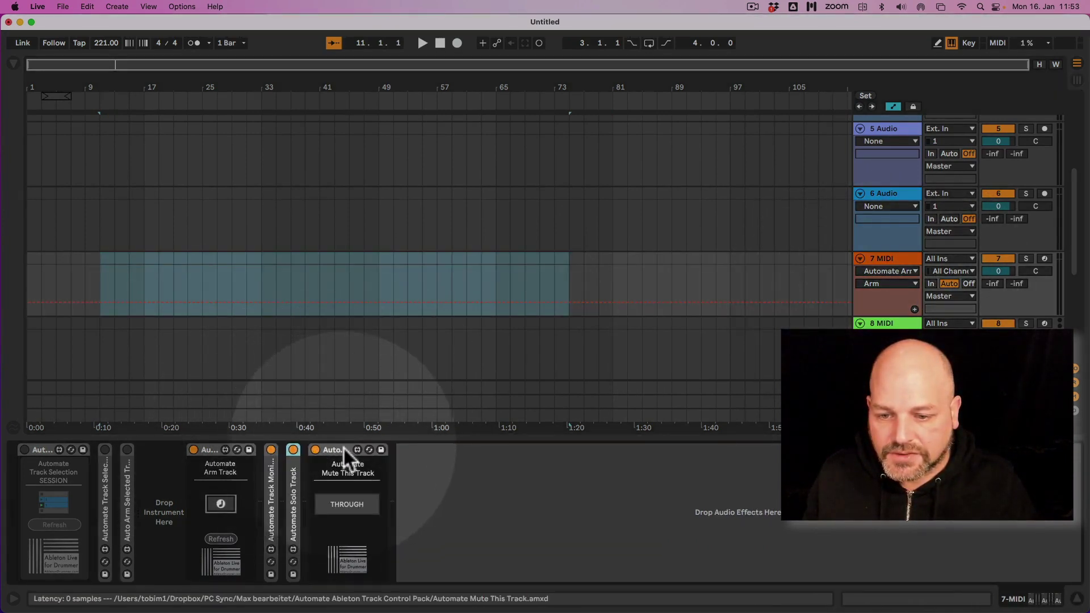
double_click(342, 448)
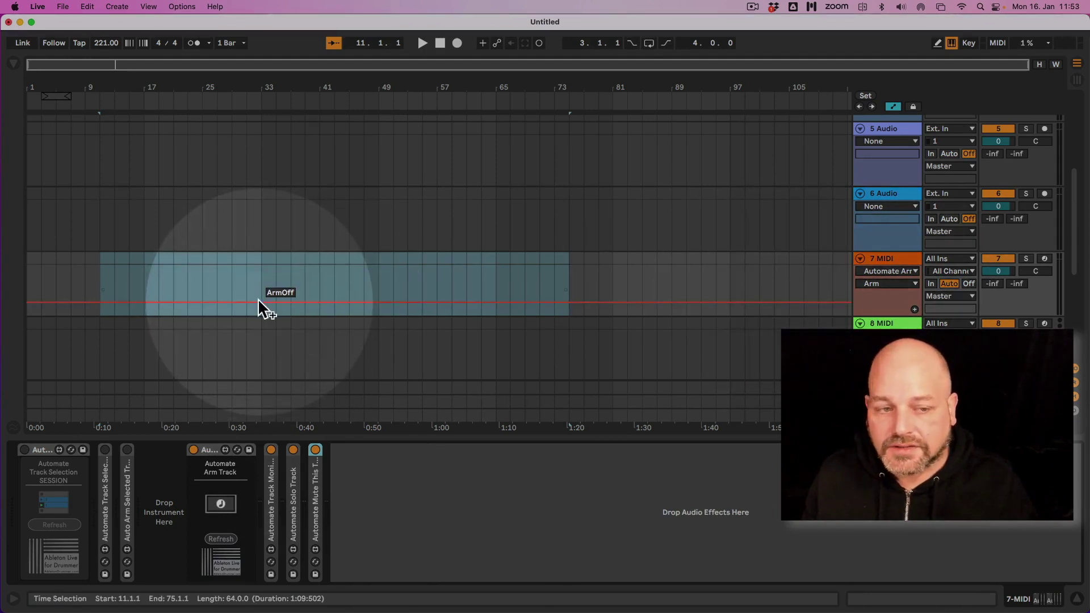
Show the Arm parameter of Automate Arm Track in the 7 MIDI automation lane.
click(893, 106)
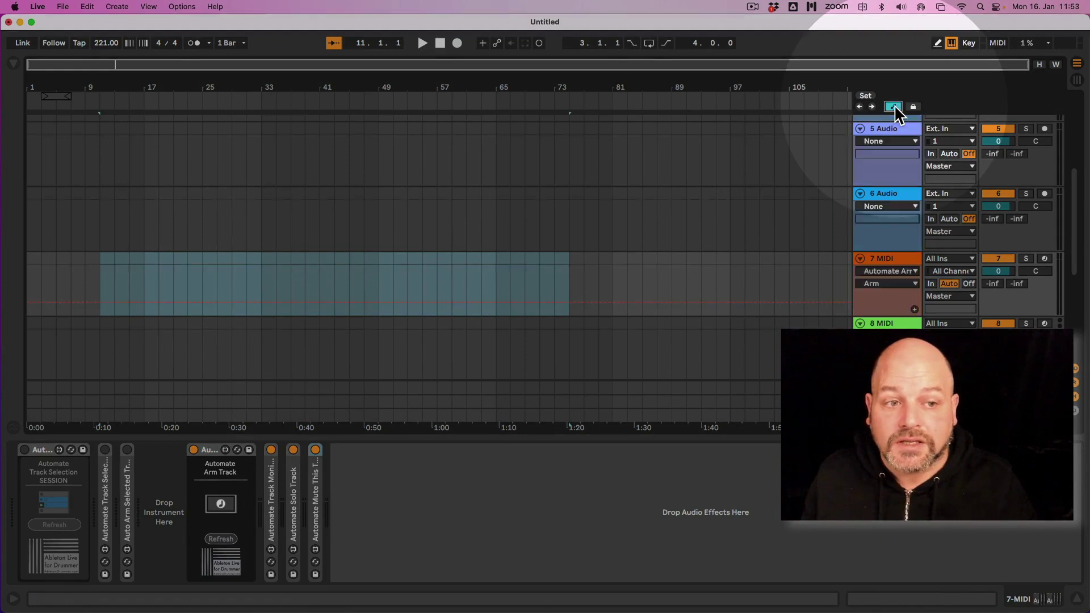
click(894, 106)
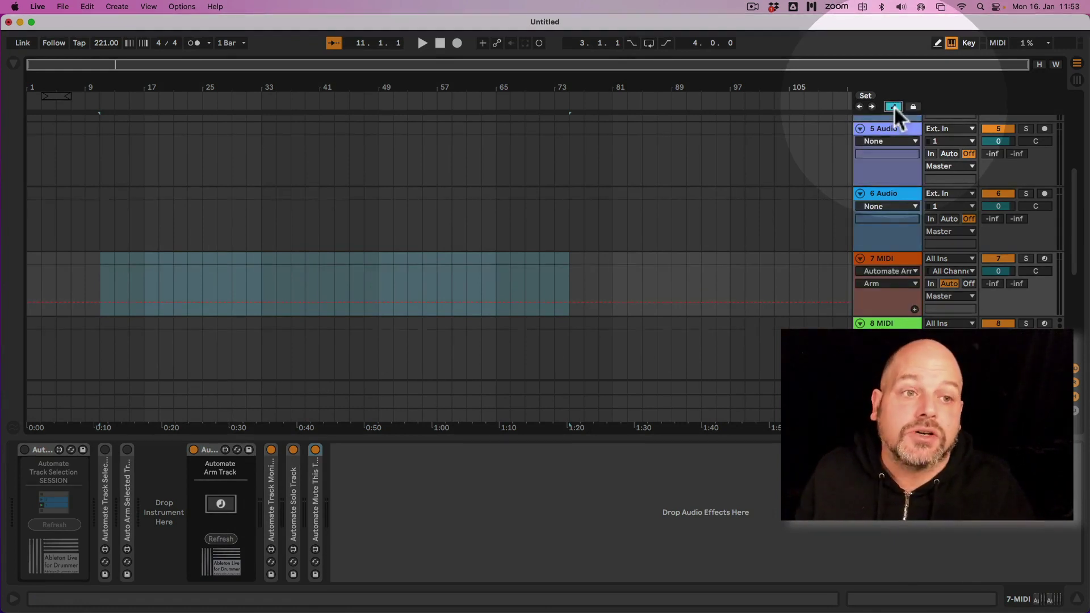
click(889, 271)
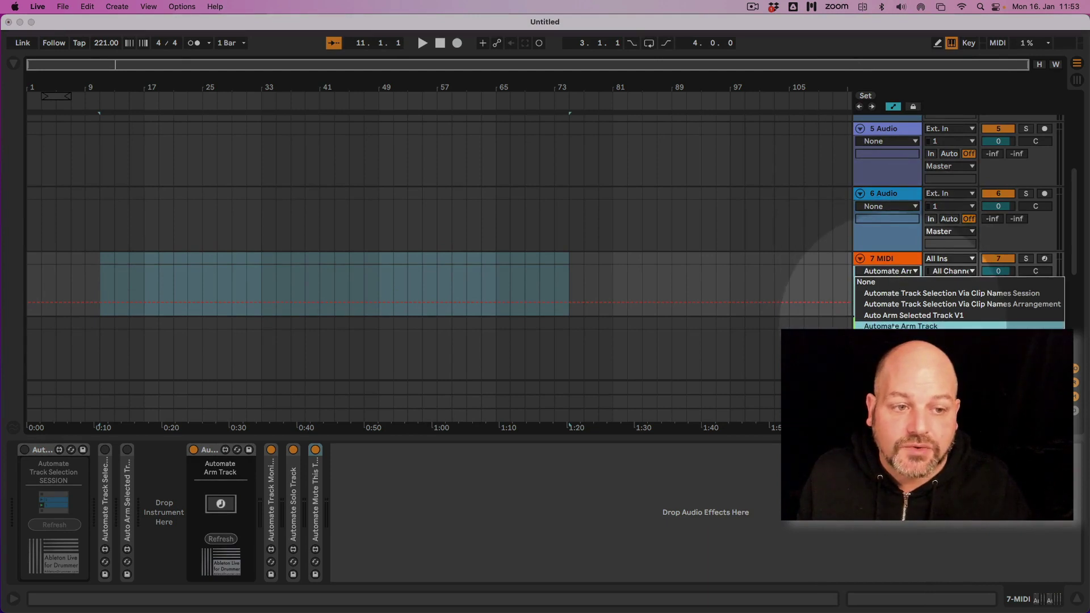
click(901, 326)
click(889, 284)
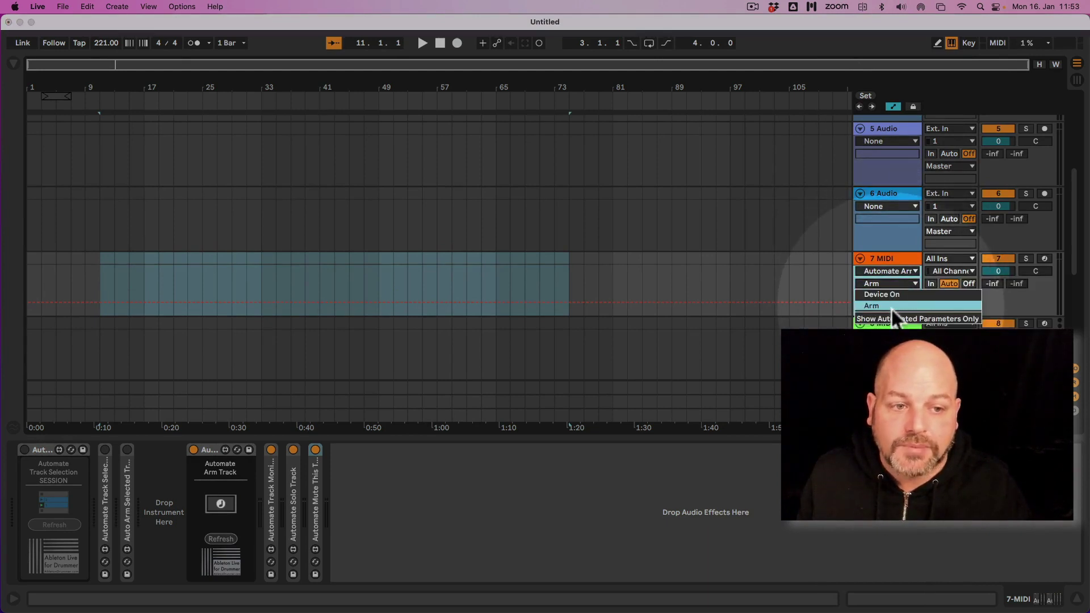
click(892, 307)
Draw Arm automation on 7 MIDI that switches on at about bar 35 and off at about bar 43.
mouse_move(308, 298)
mouse_down()
mouse_move(247, 304)
mouse_move(311, 286)
mouse_move(328, 305)
mouse_up()
click(341, 302)
click(261, 283)
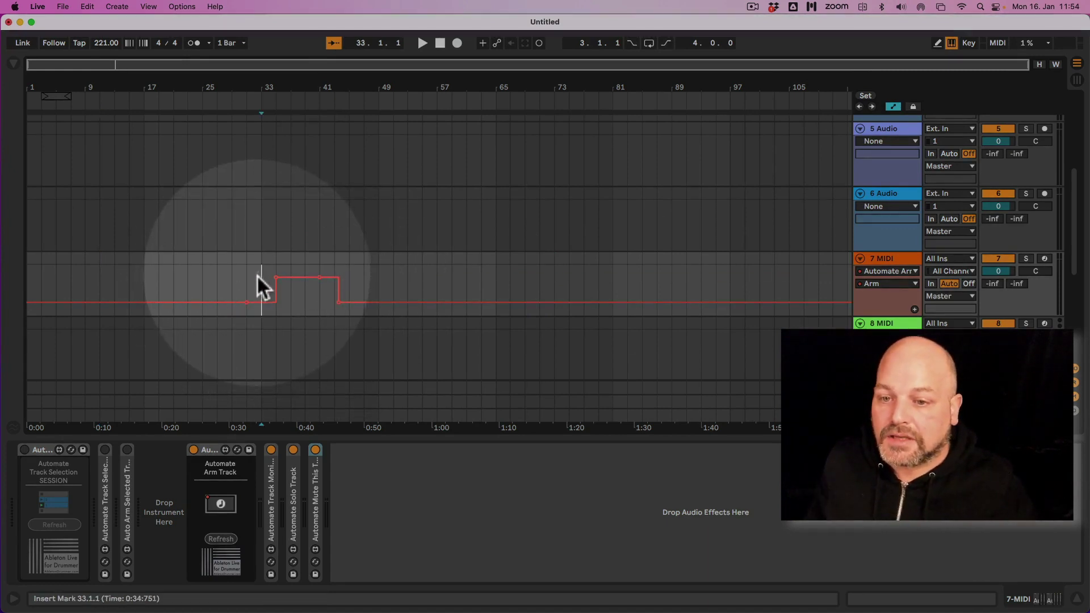
Play the arrangement from bar 29 to test the Arm automation, and delete the automation between bars 25 and 53.
click(237, 274)
key(space)
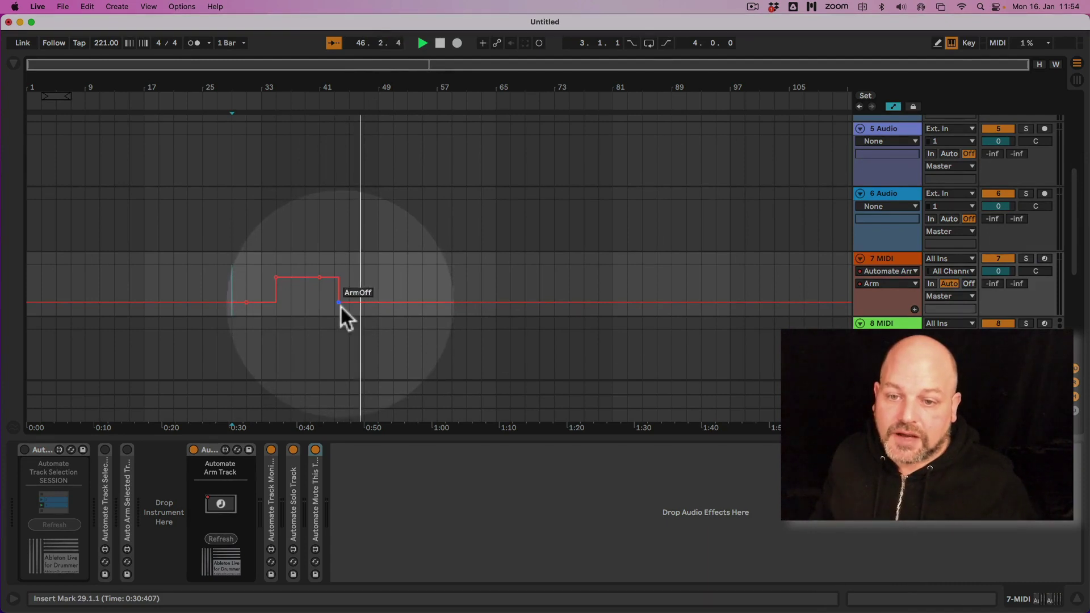
key(space)
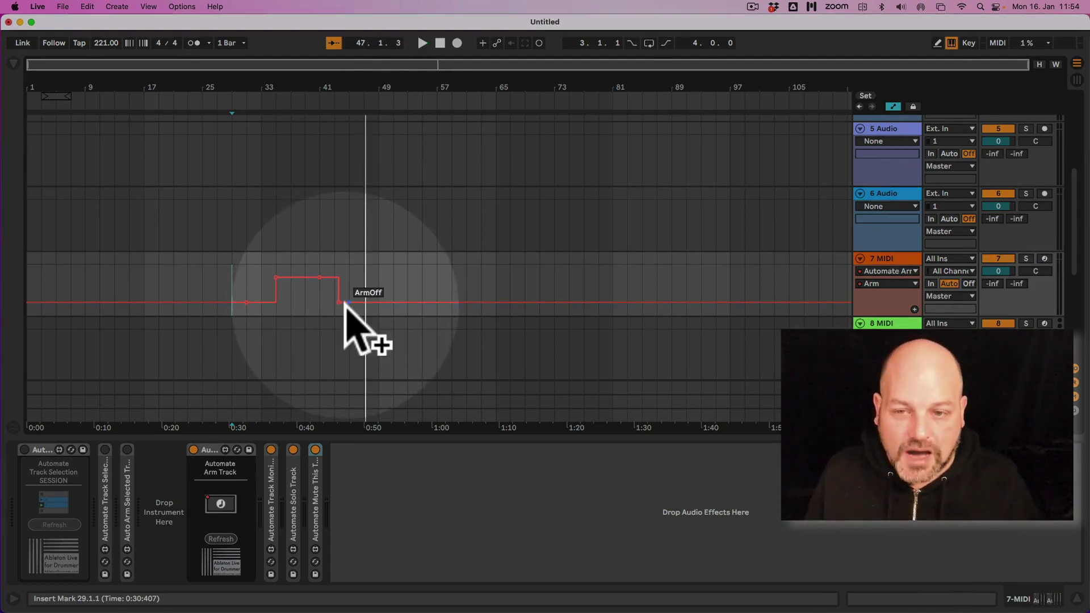
drag(403, 286, 199, 284)
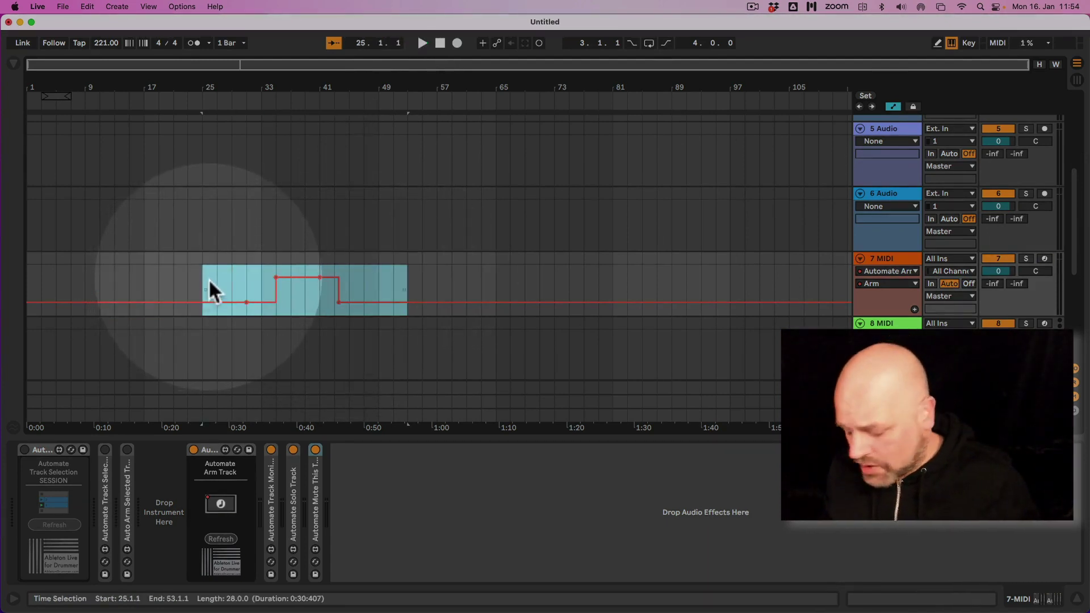
key(Delete)
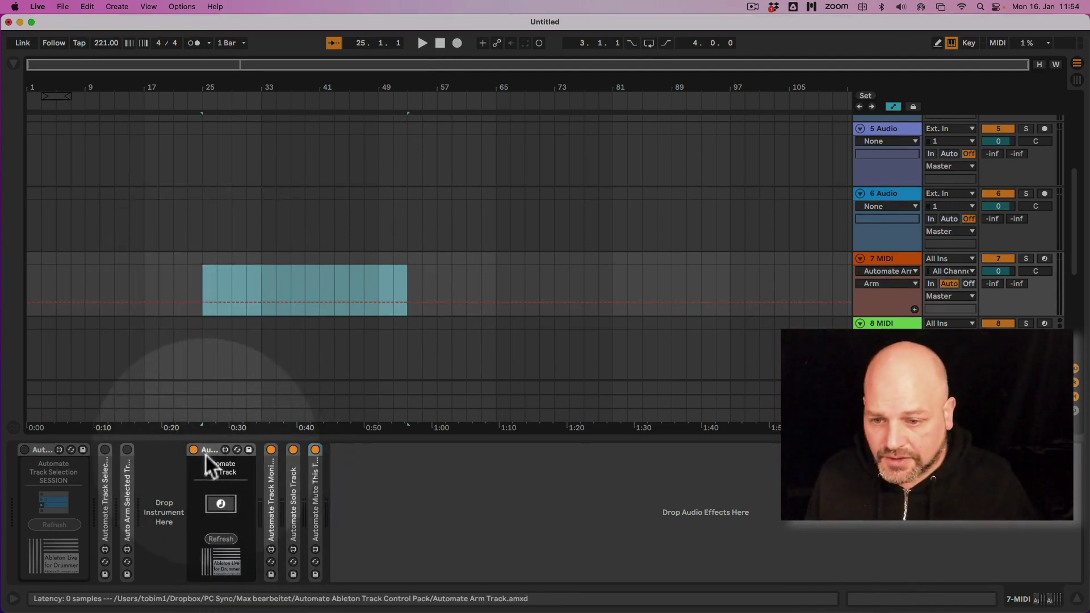
Expand the Automate Solo Track device on 7 MIDI, and deactivate and collapse Automate Arm Track.
double_click(292, 513)
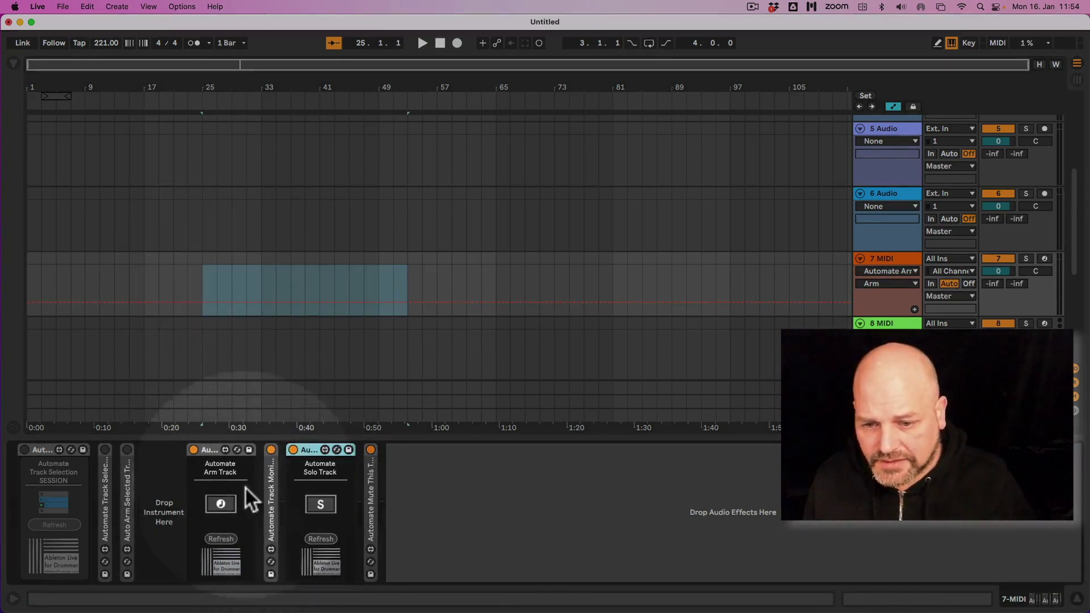
click(206, 448)
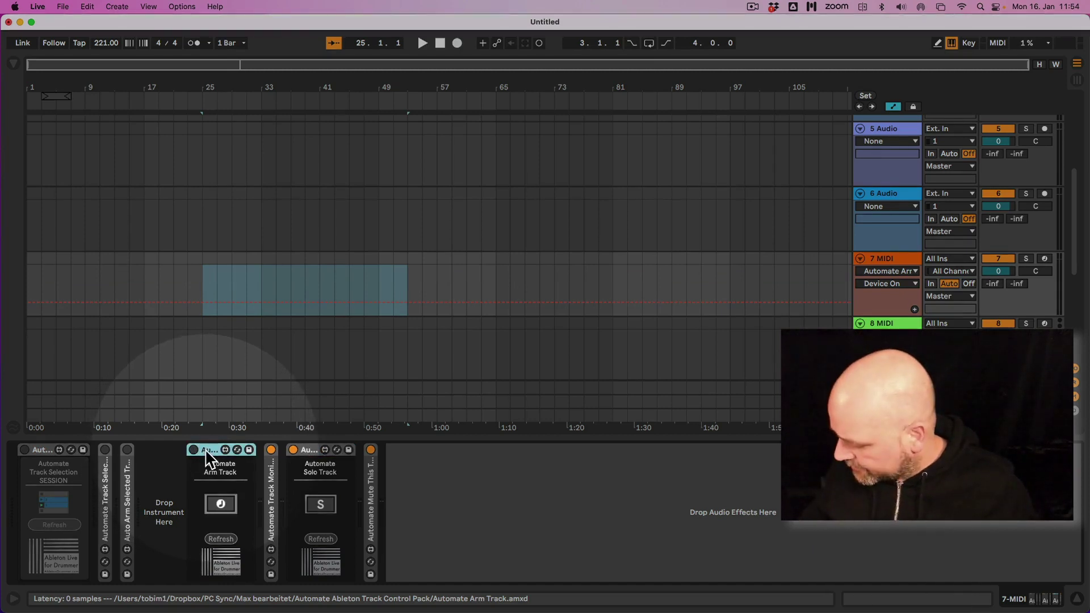
double_click(206, 450)
Switch to the Session View and toggle solo on 7 MIDI on and back off.
key(Tab)
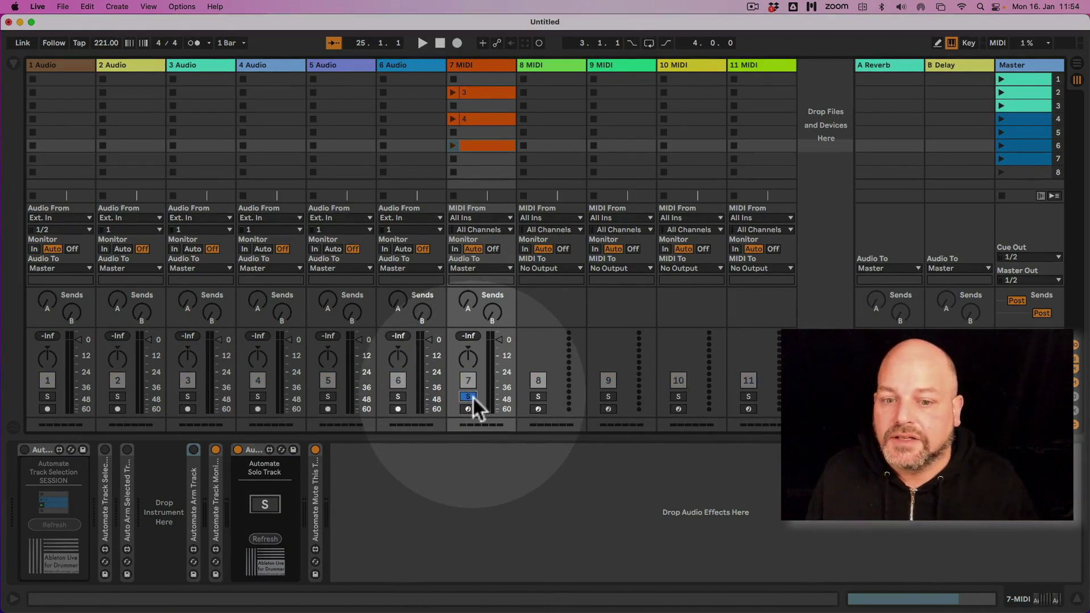
click(469, 396)
click(473, 396)
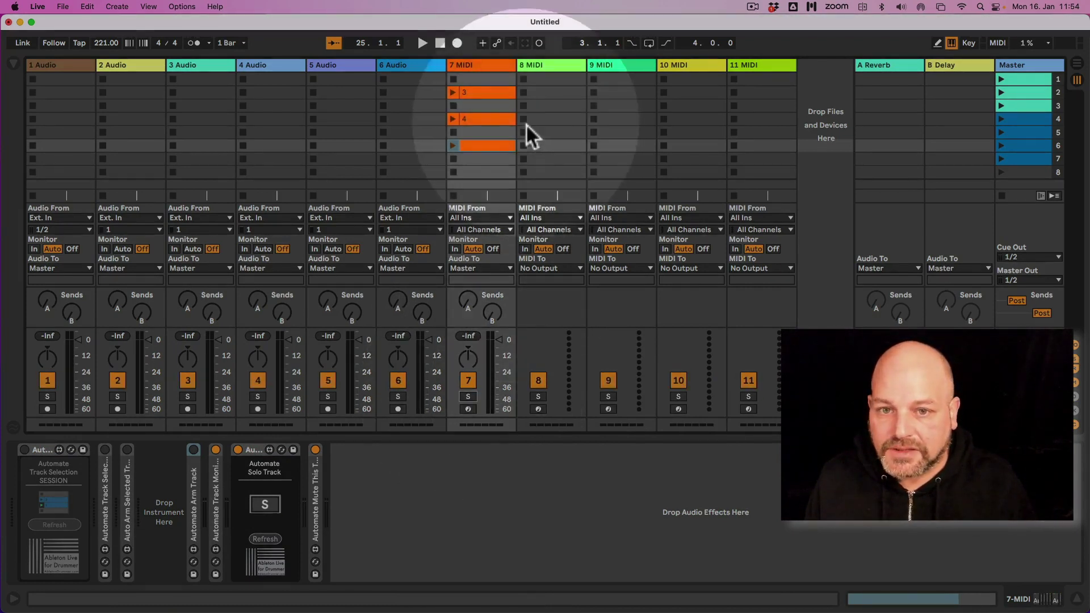
Open the envelopes of the scene 6 clip on 7 MIDI and choose the Solo parameter of Automate Solo Track.
click(482, 146)
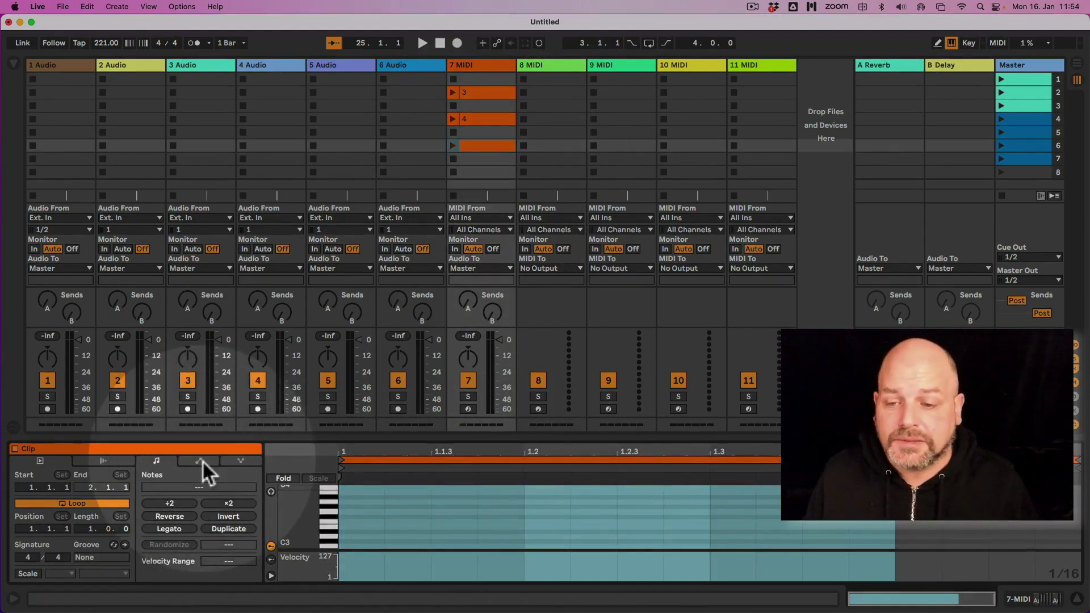
click(200, 460)
click(168, 489)
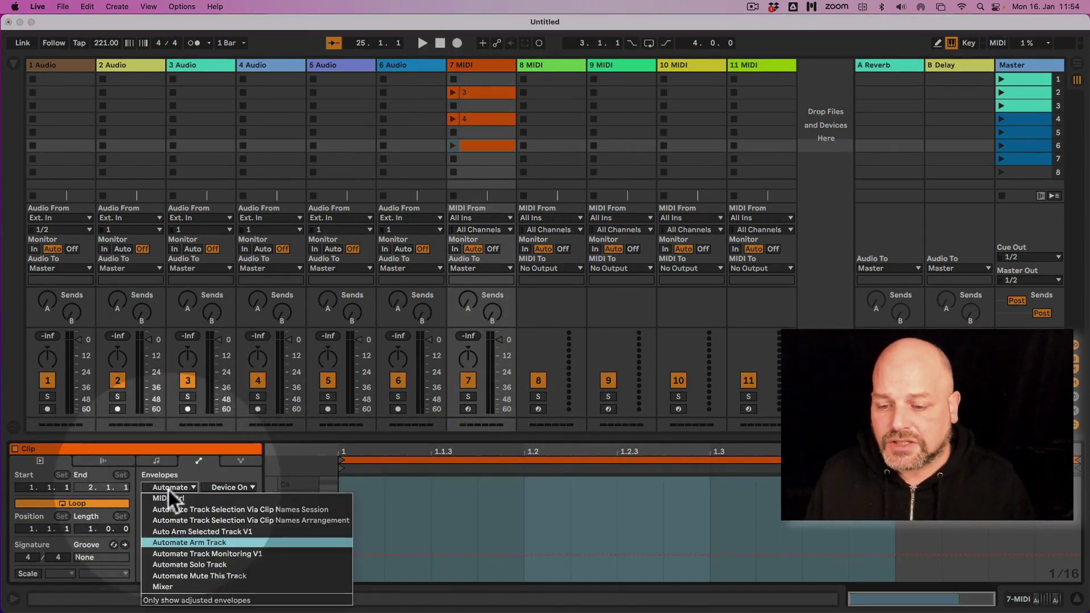
click(187, 564)
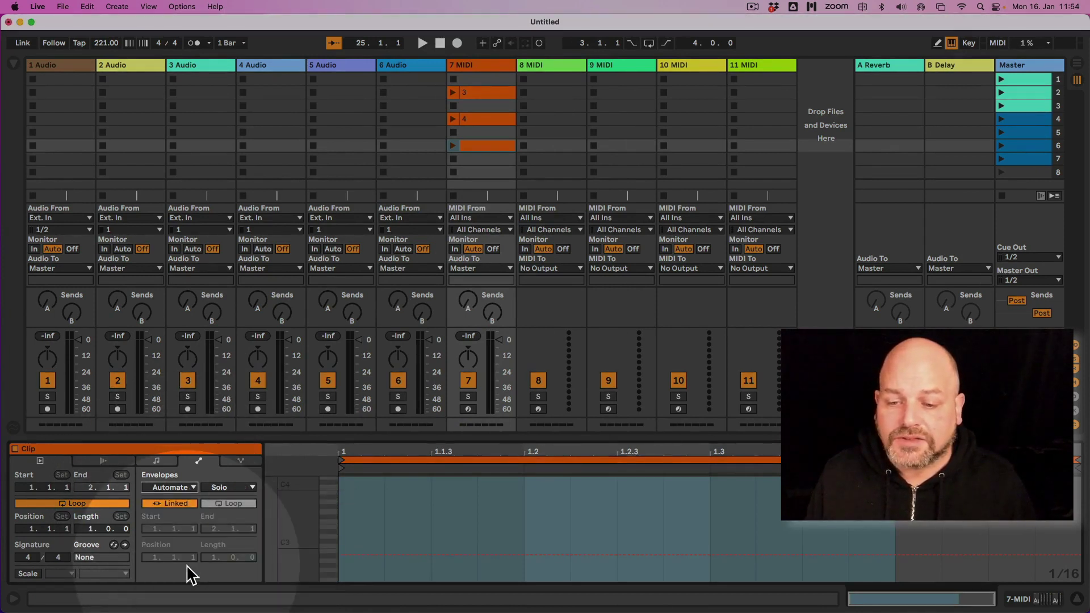
click(232, 487)
click(246, 497)
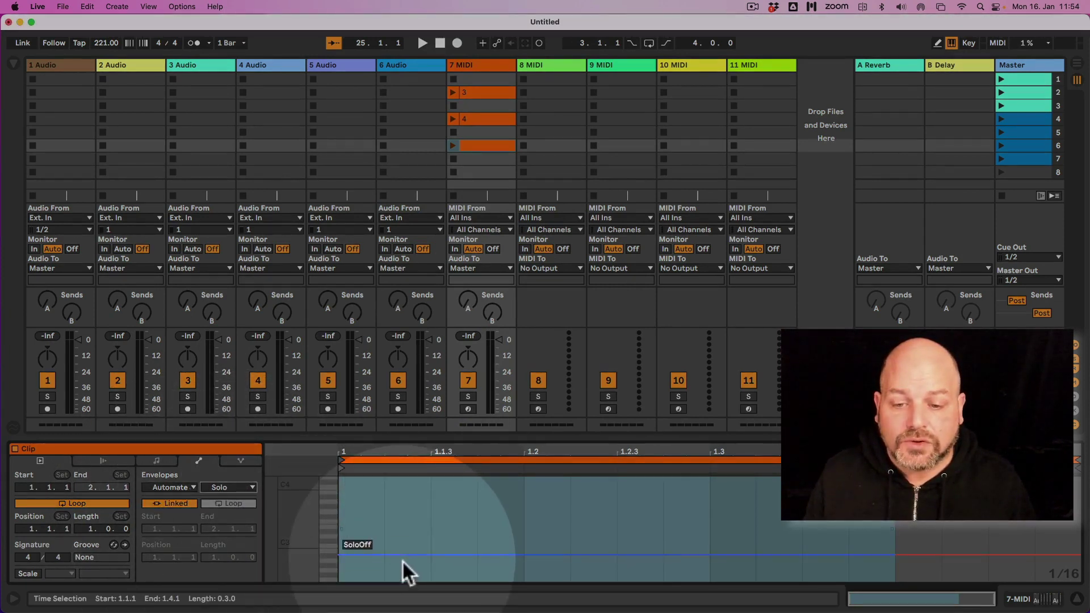
Draw a Solo-on section in the clip's envelope, launch the clip, and extend the section's end to about beat 1.4.
click(400, 555)
drag(437, 555, 440, 504)
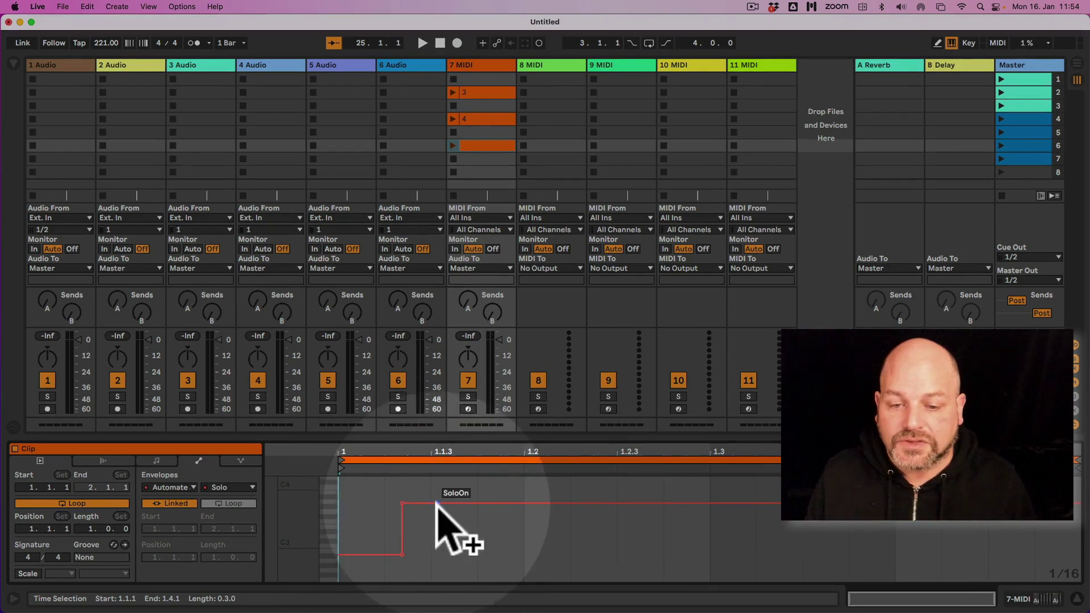
click(464, 556)
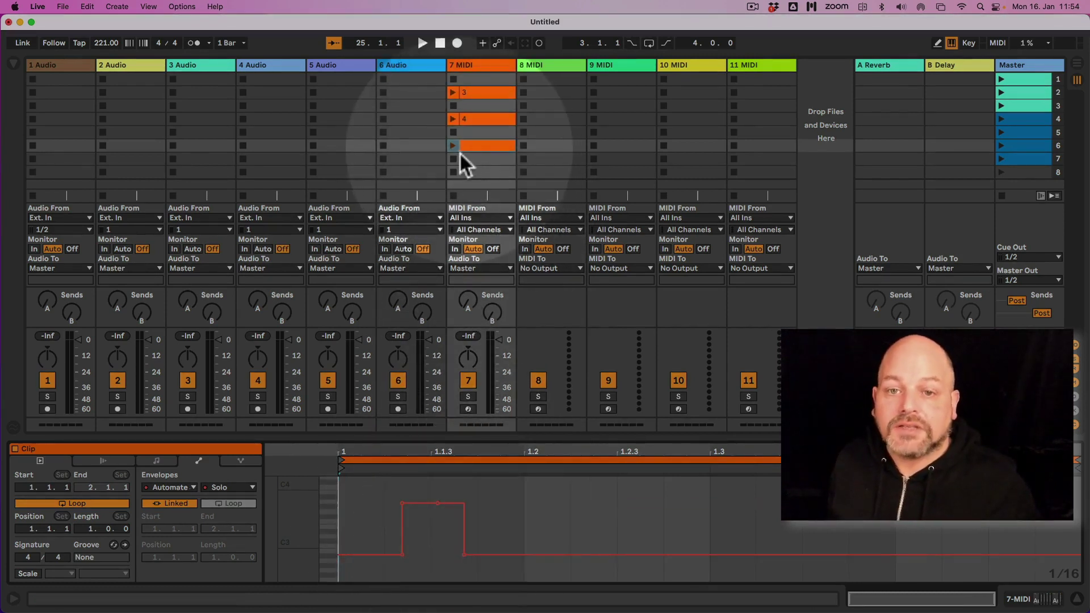
click(452, 146)
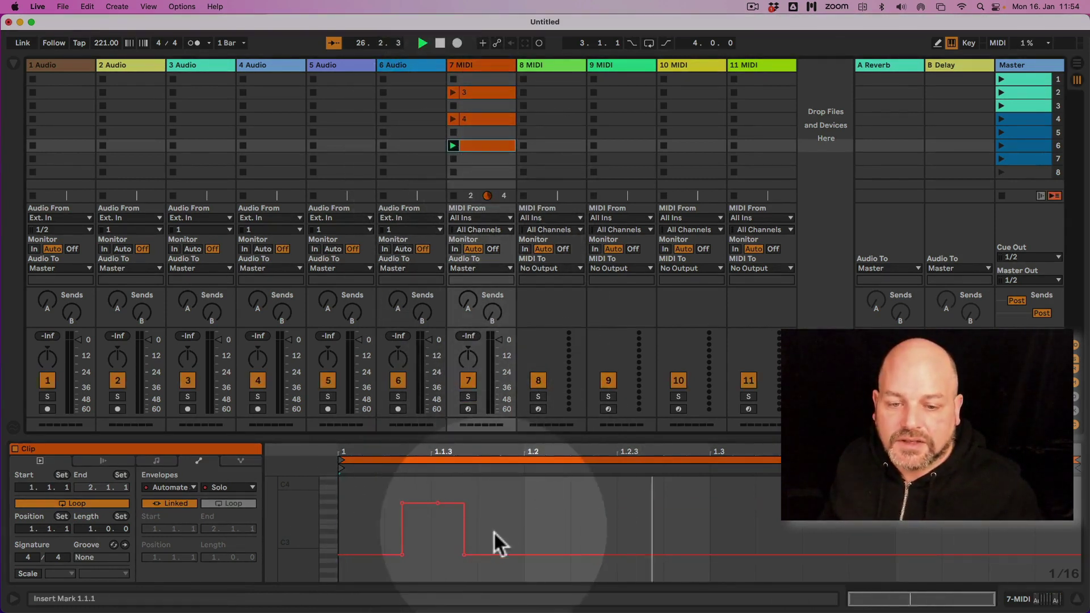
drag(465, 554, 896, 554)
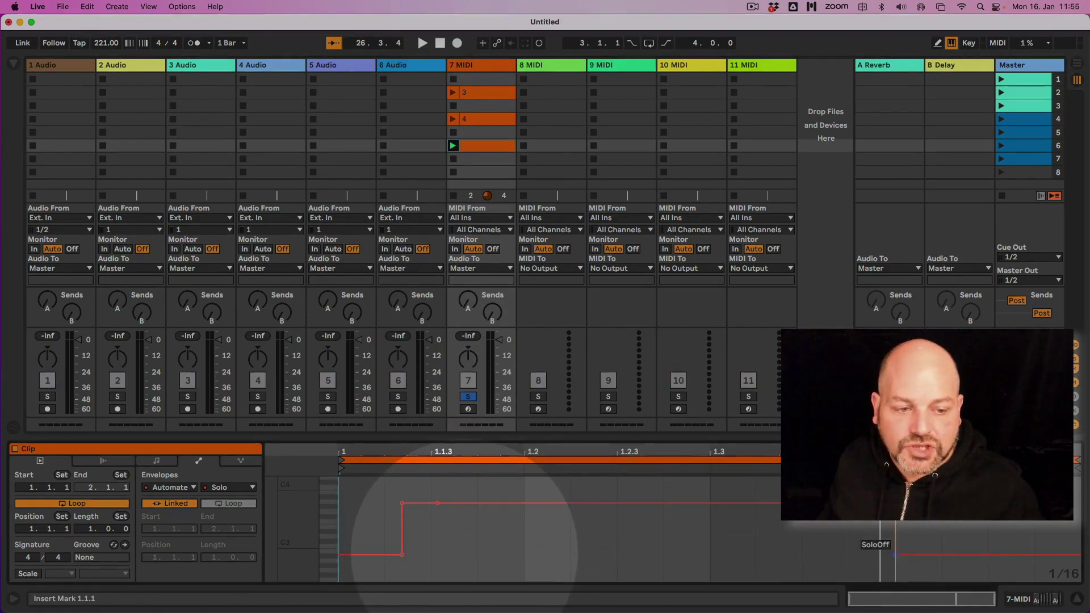
Lower the tempo to 178 BPM and relaunch the scene 6 clip to test its Solo envelope.
drag(106, 43, 107, 67)
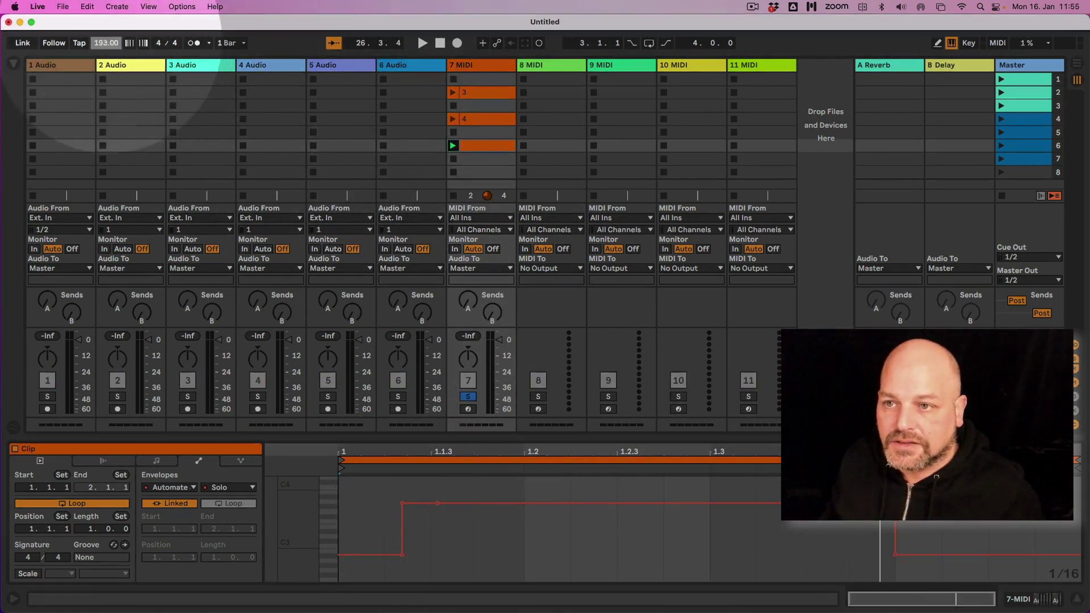
click(451, 144)
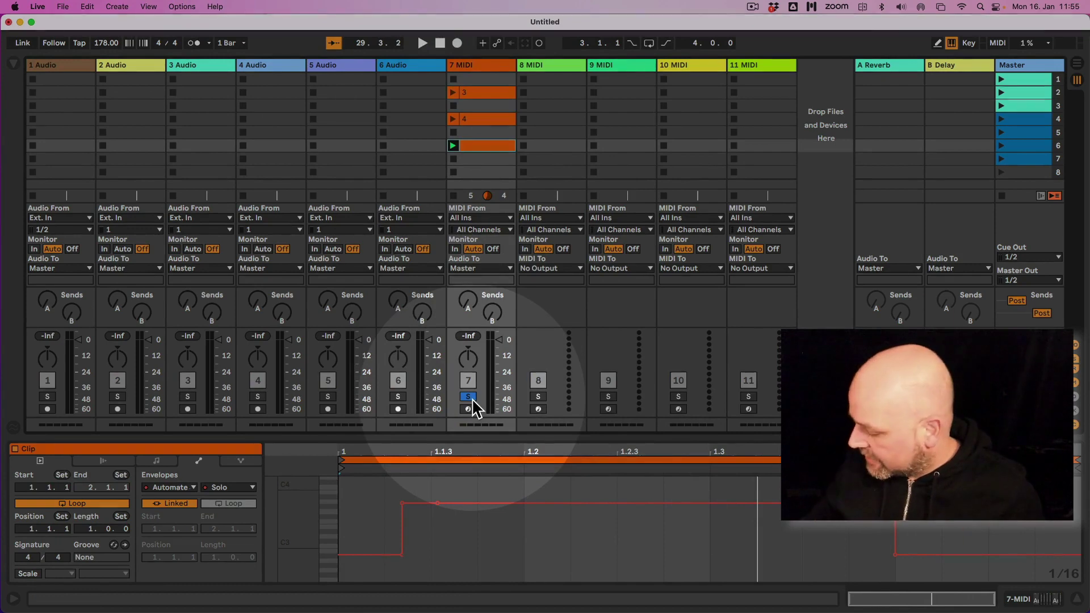
Delete the clip's Solo envelope, and clear the selected range on 7 MIDI in the Arrangement View.
drag(356, 501, 940, 545)
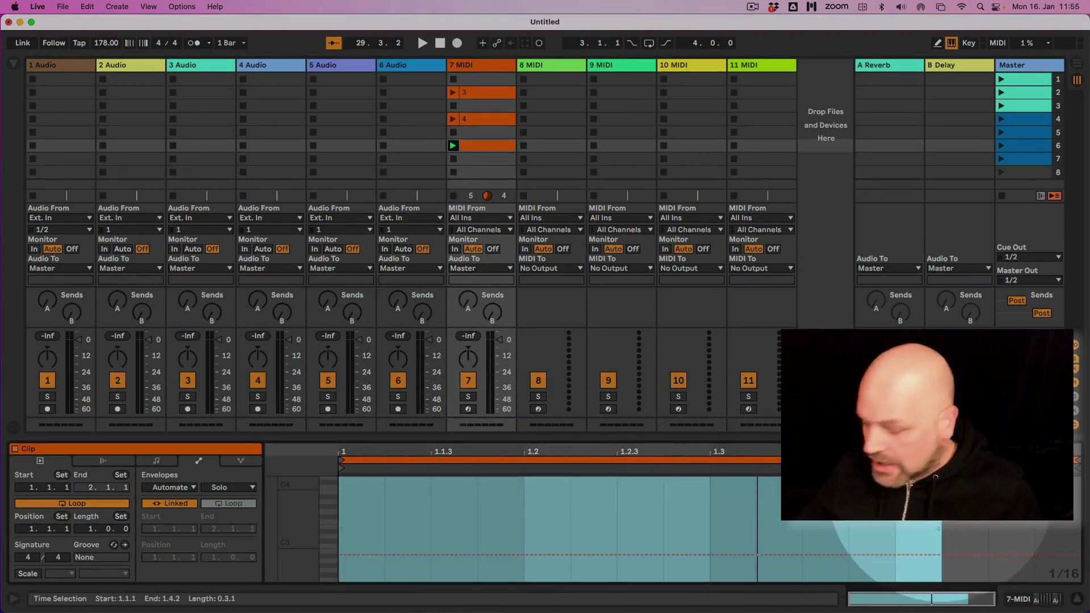
key(Tab)
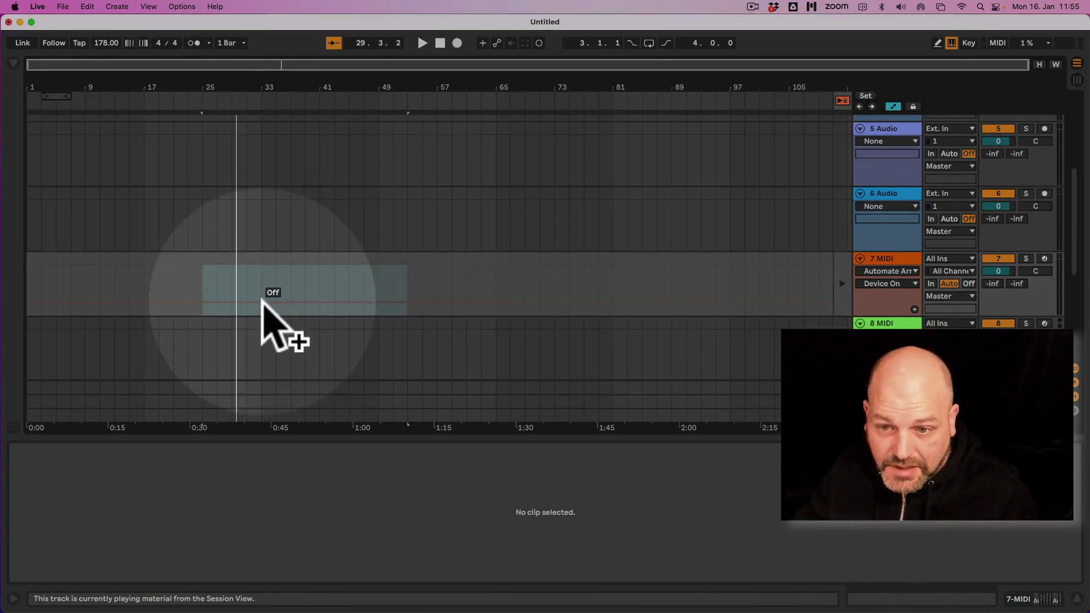
key(Delete)
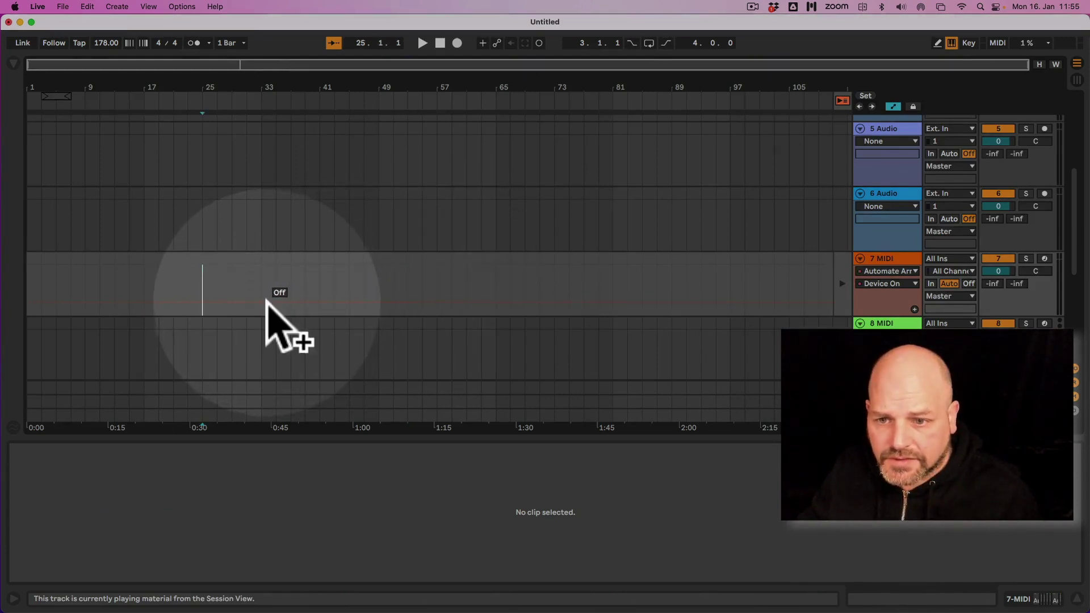
Show Automate Solo Track's Solo parameter in the 7 MIDI lane and draw it on from about bar 29 to bar 36.
click(899, 271)
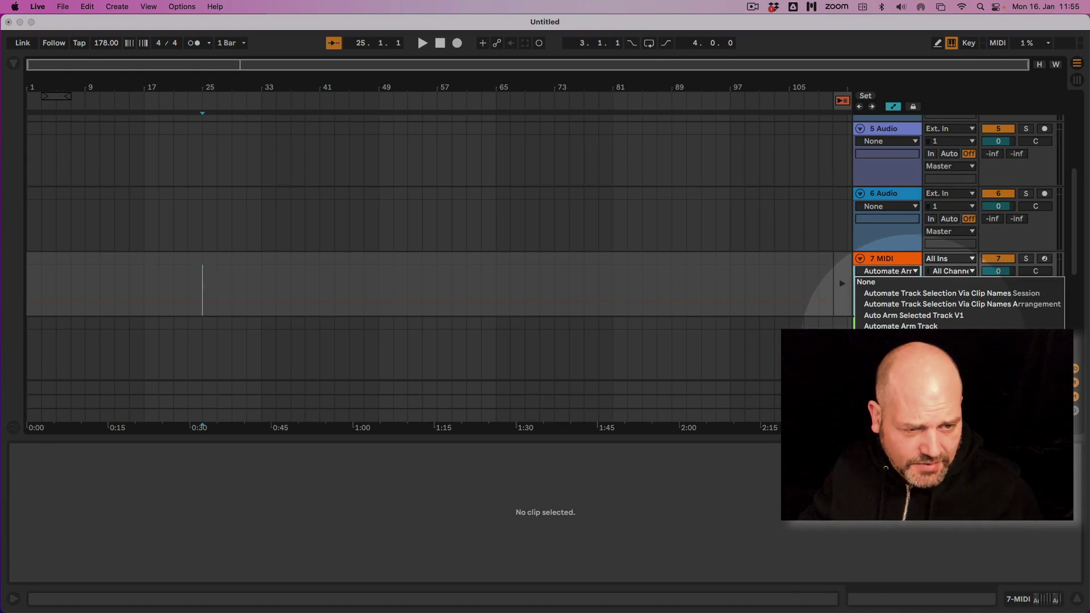
click(909, 337)
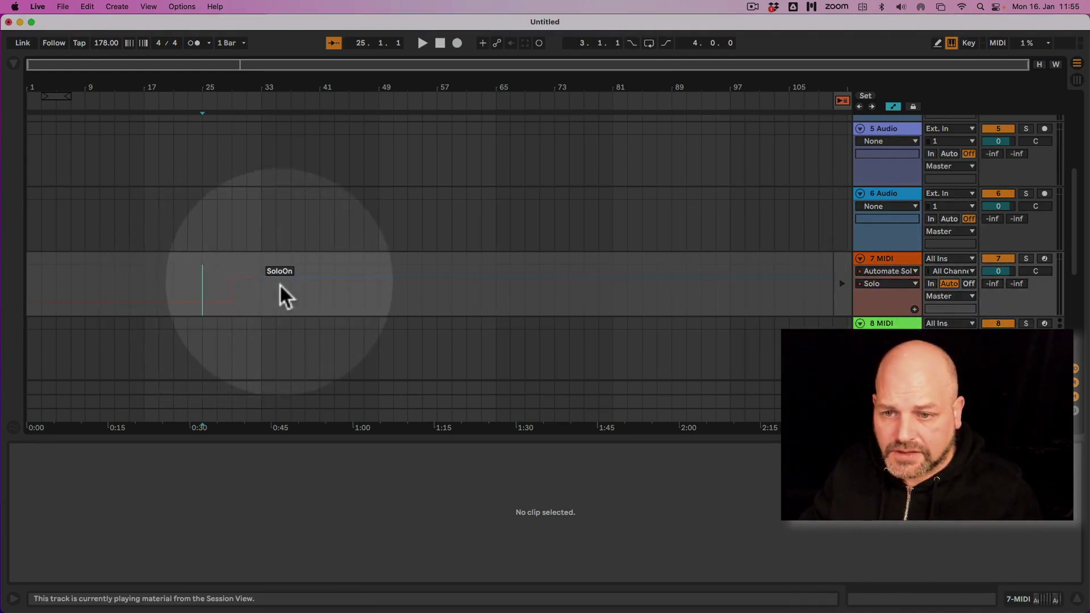
drag(282, 295, 290, 310)
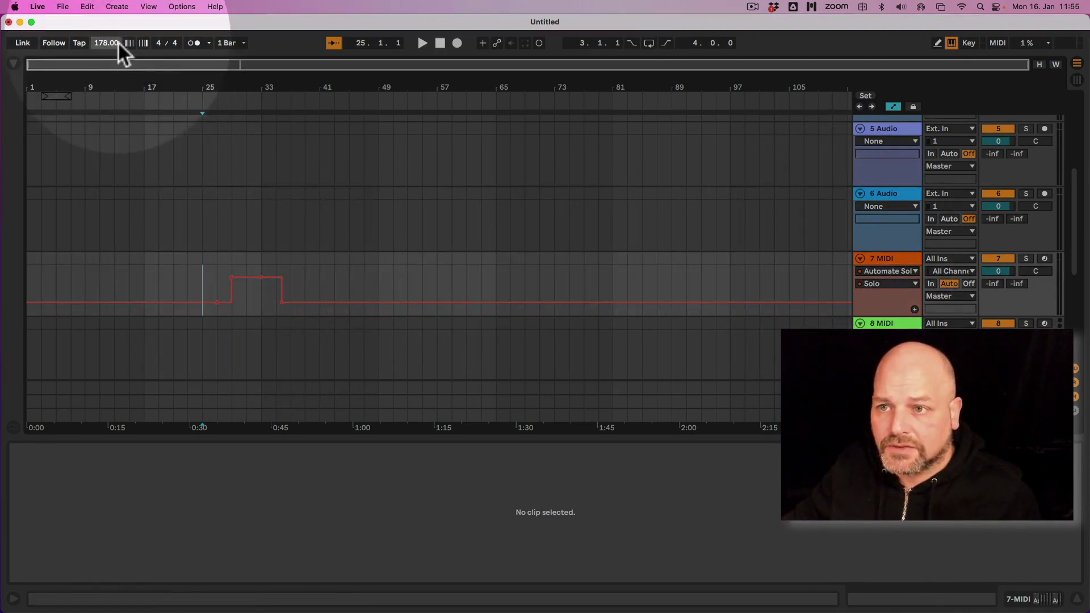
Raise the tempo to 494 BPM and play the arrangement from bar 25 to check the solo state of 7 MIDI.
drag(113, 43, 114, 22)
key(space)
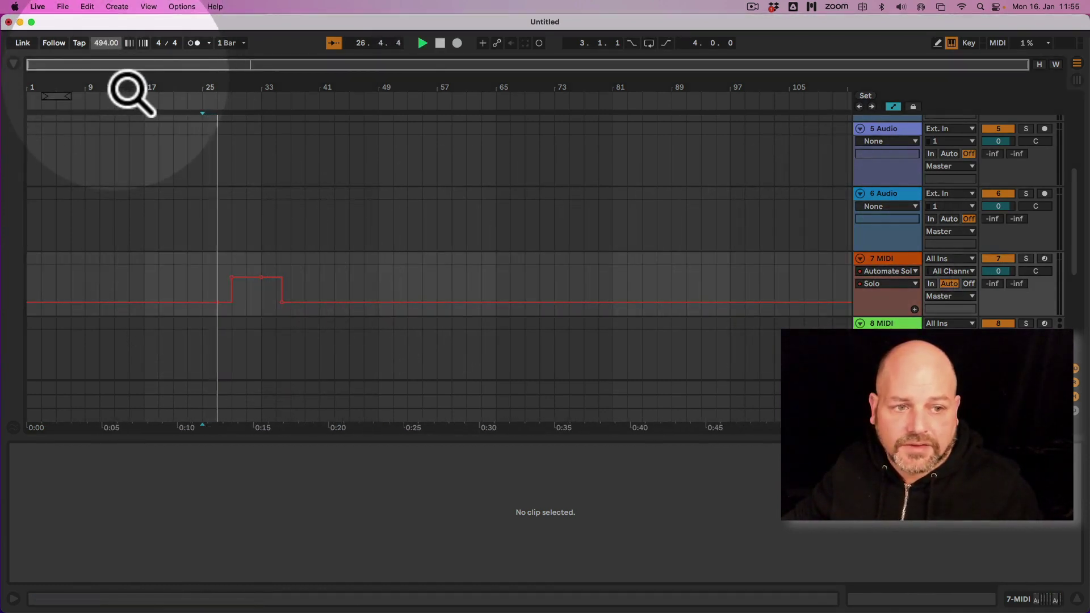
scroll(775, 295, down, 5)
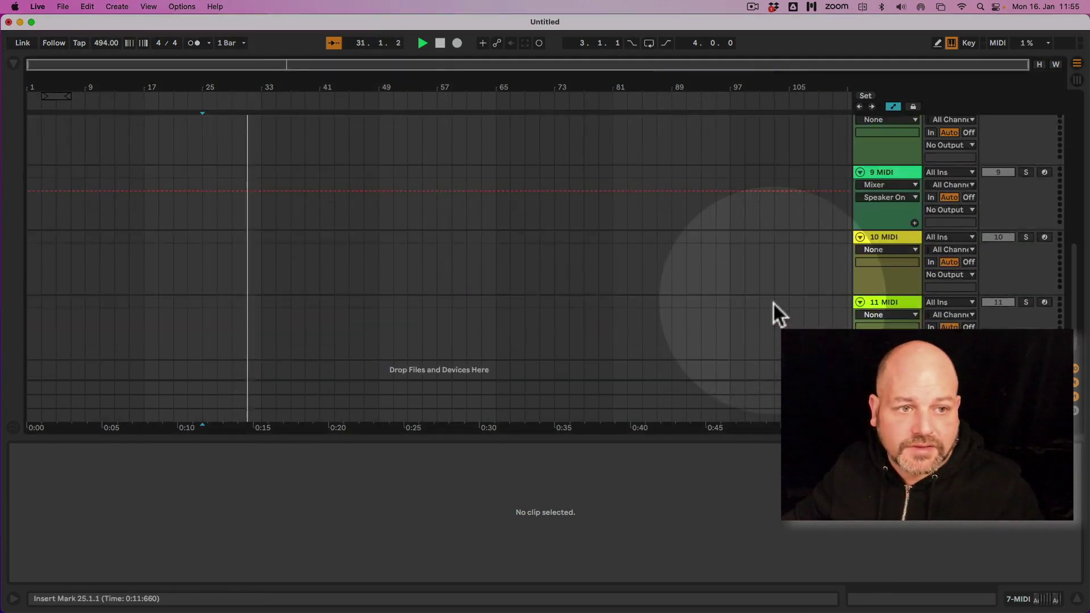
scroll(773, 302, up, 3)
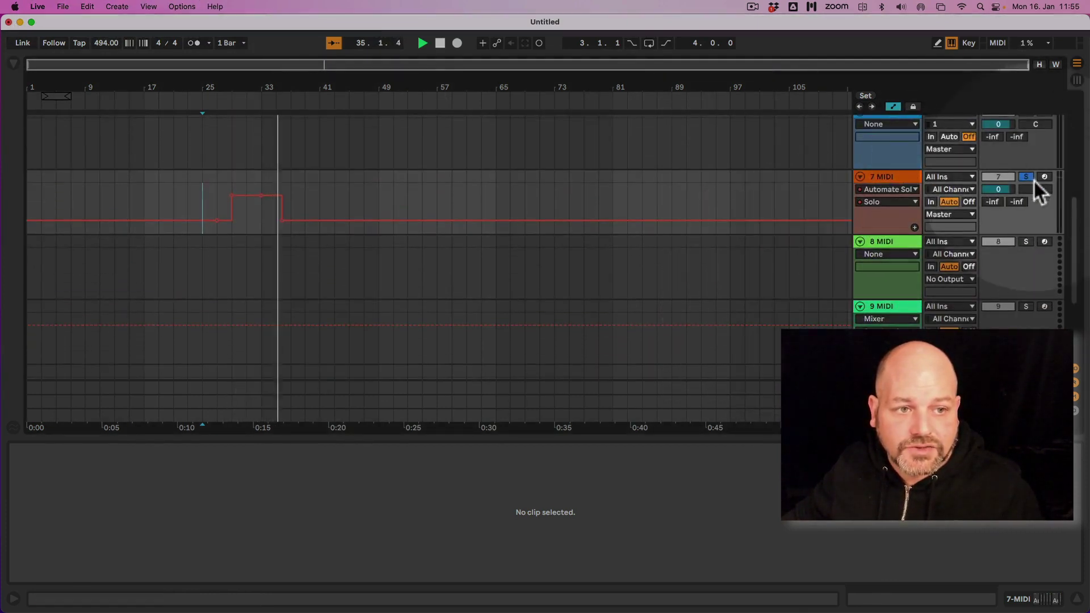
key(space)
key(space)
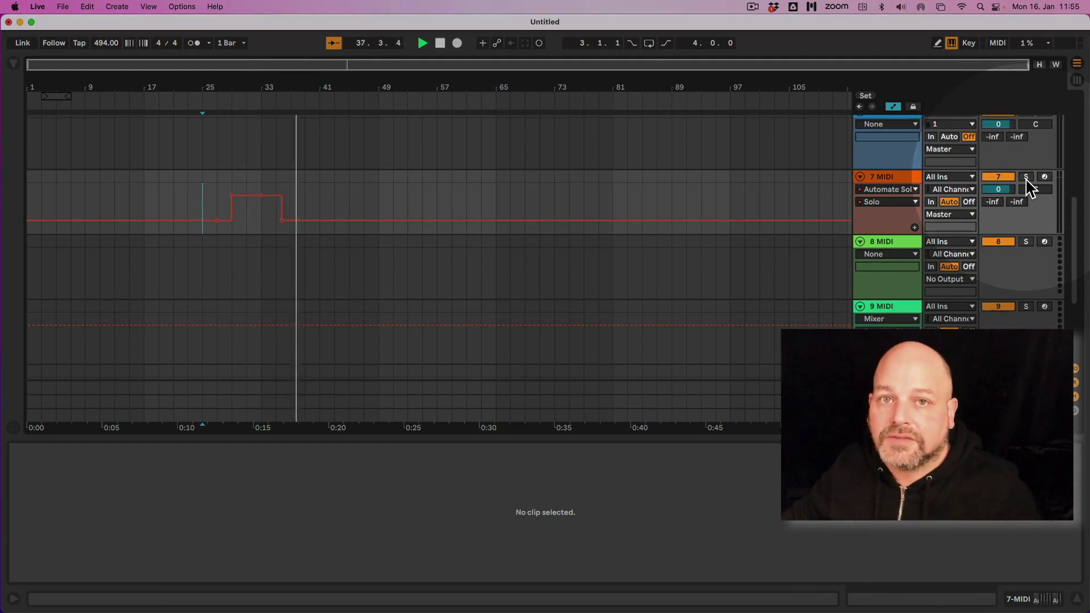
key(space)
Select bars 13 to 39 in the 7 MIDI Solo lane and switch to the Session View.
drag(304, 176, 117, 185)
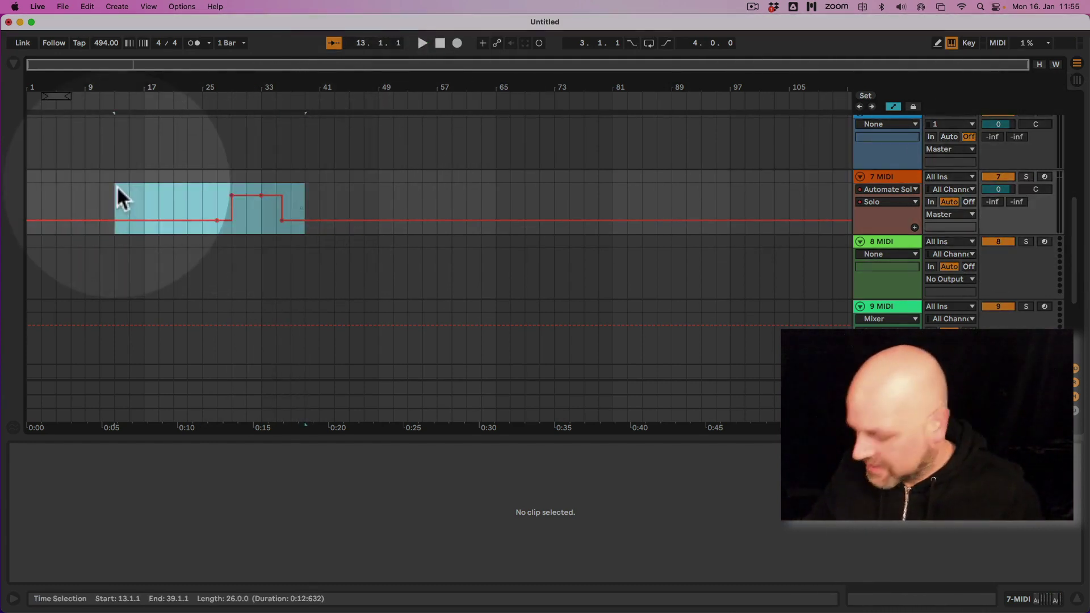
key(Tab)
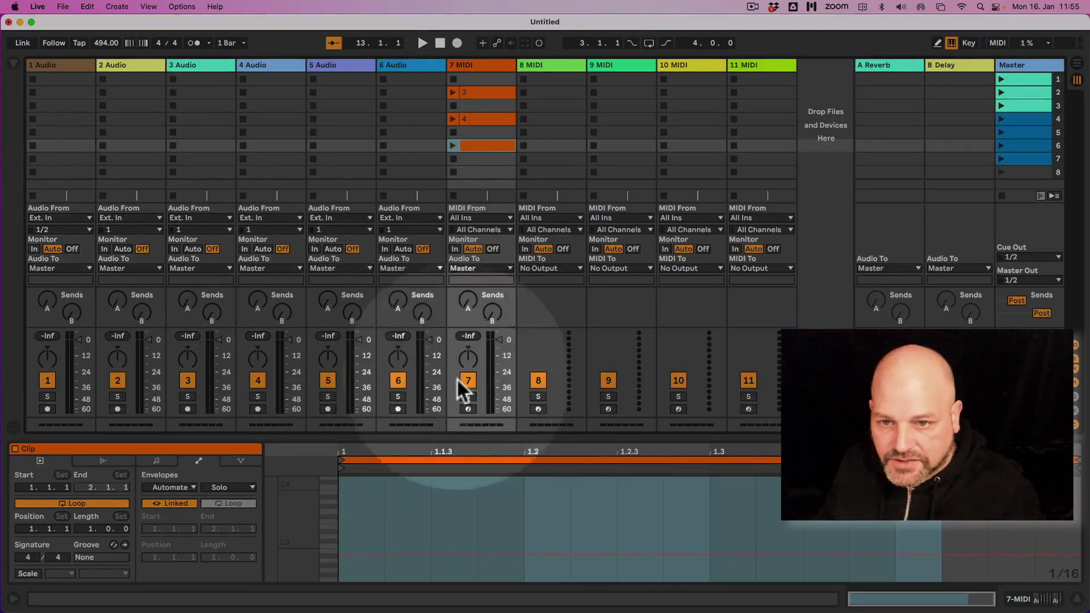
On 7 MIDI, unfold Automate Track Monitoring, and deactivate and fold the Automate Solo Track and Automate Mute This Track devices.
click(479, 63)
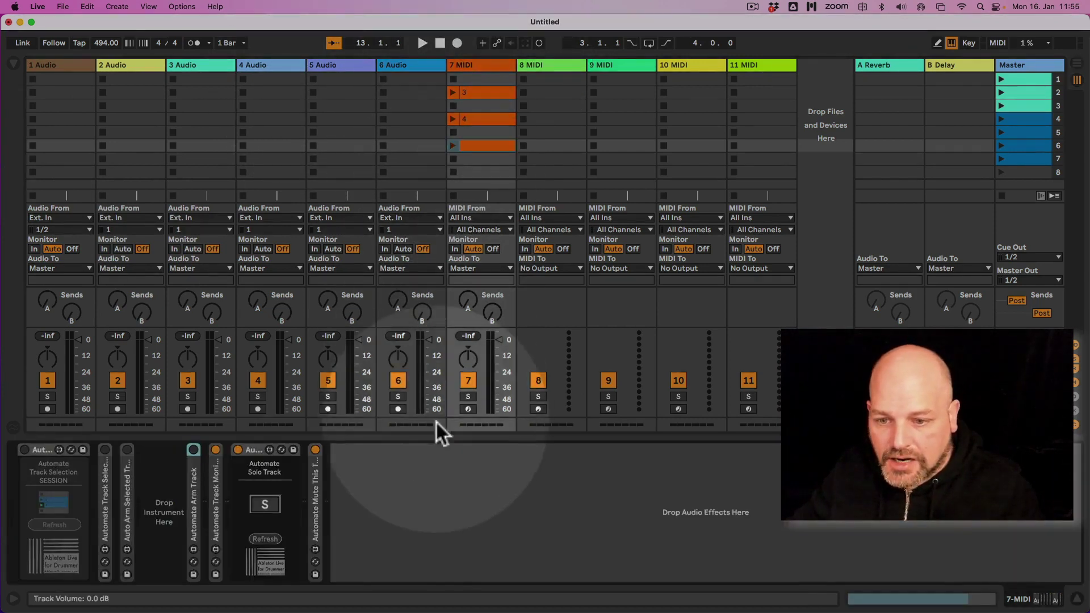
double_click(215, 489)
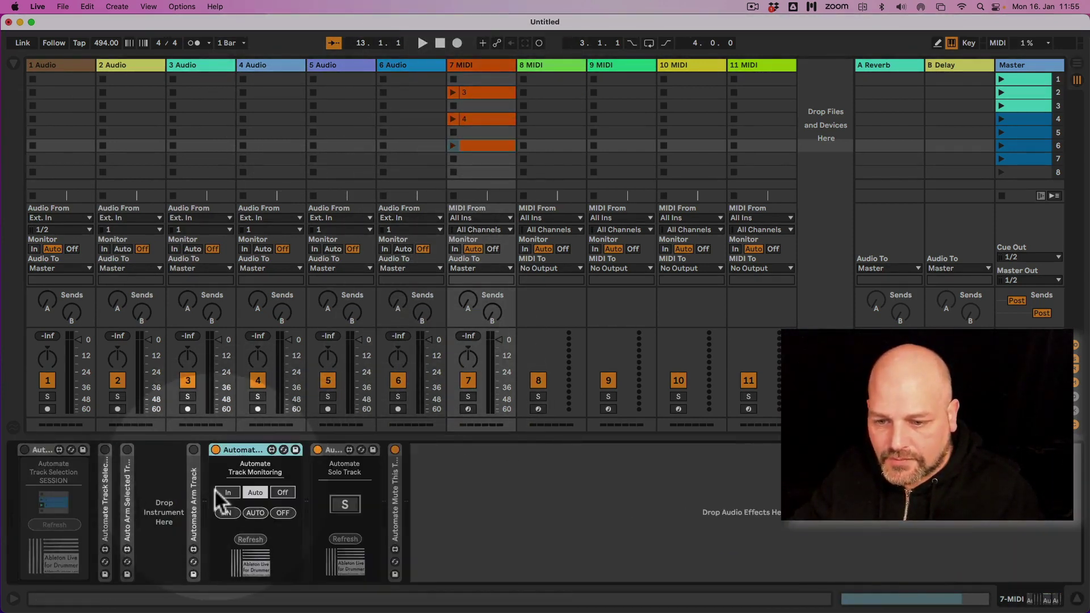
click(331, 449)
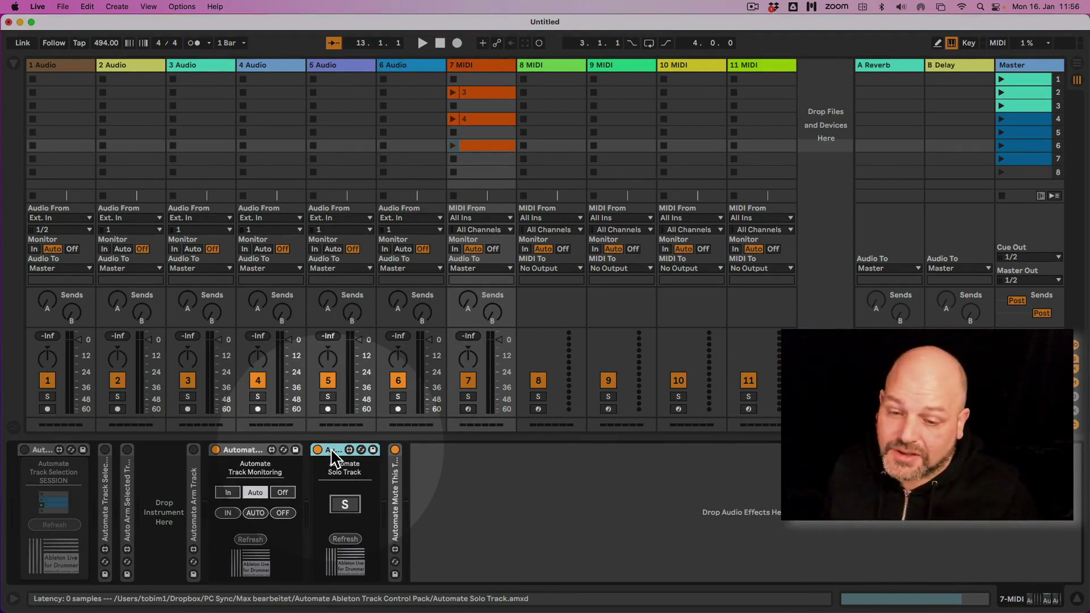
double_click(335, 452)
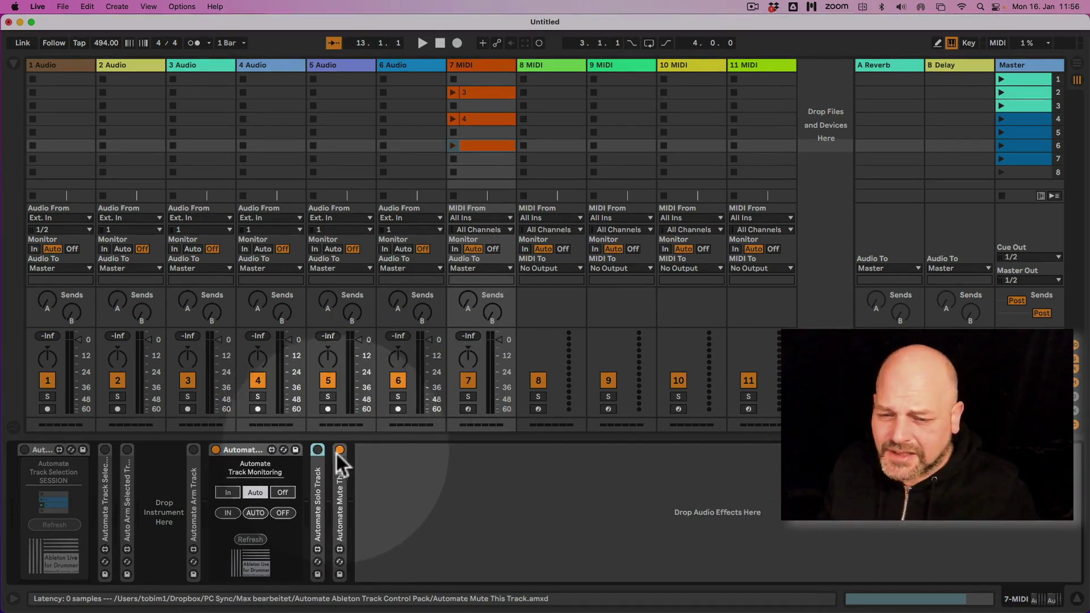
double_click(339, 496)
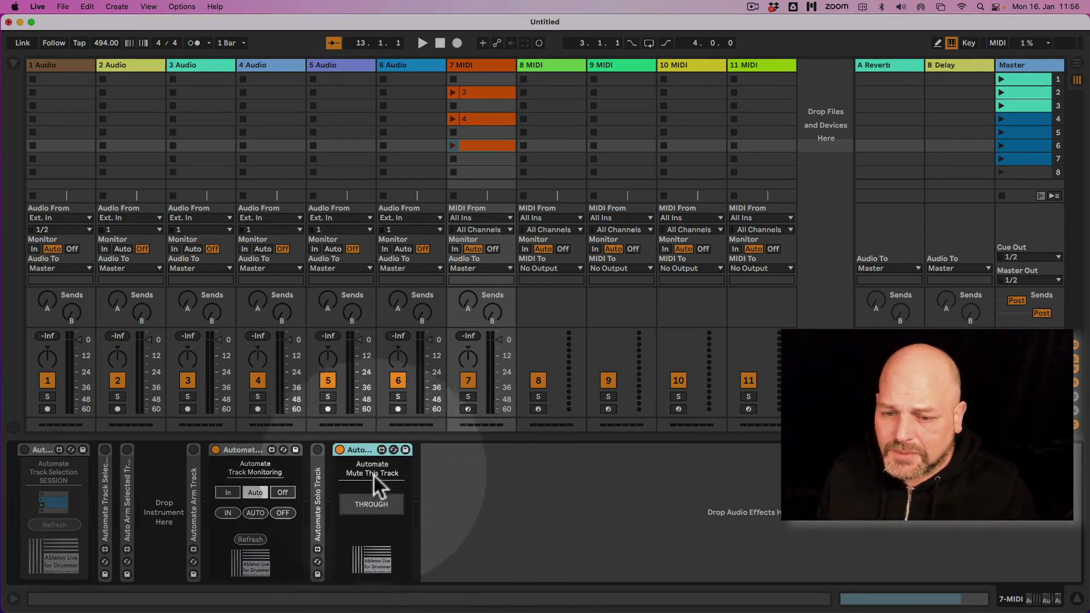
click(339, 449)
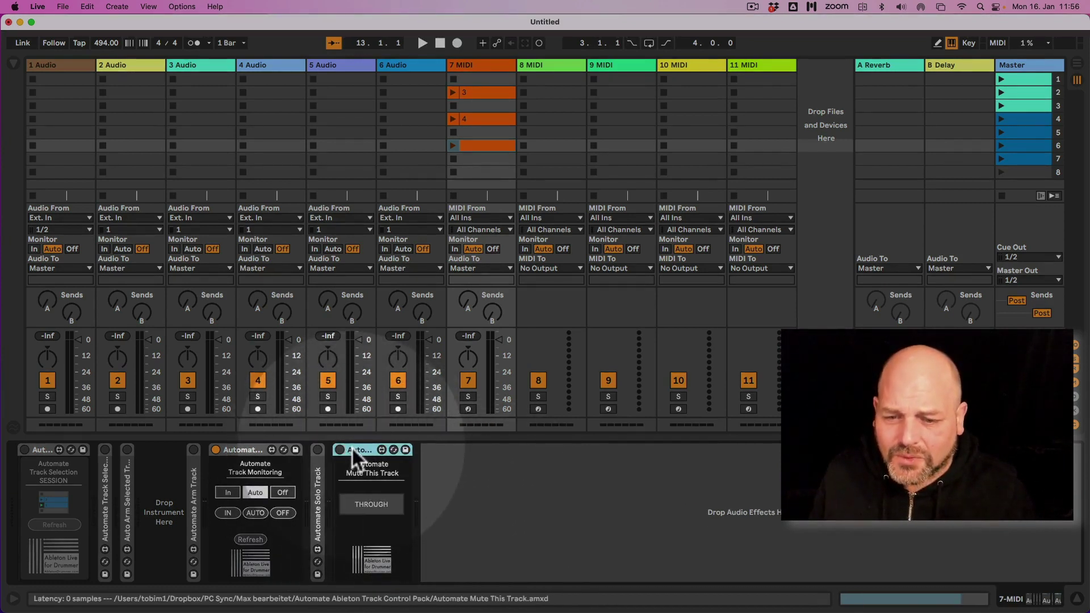
double_click(353, 449)
Try the In and Off monitor modes in the 7 MIDI mixer strip and return it to Auto.
click(455, 249)
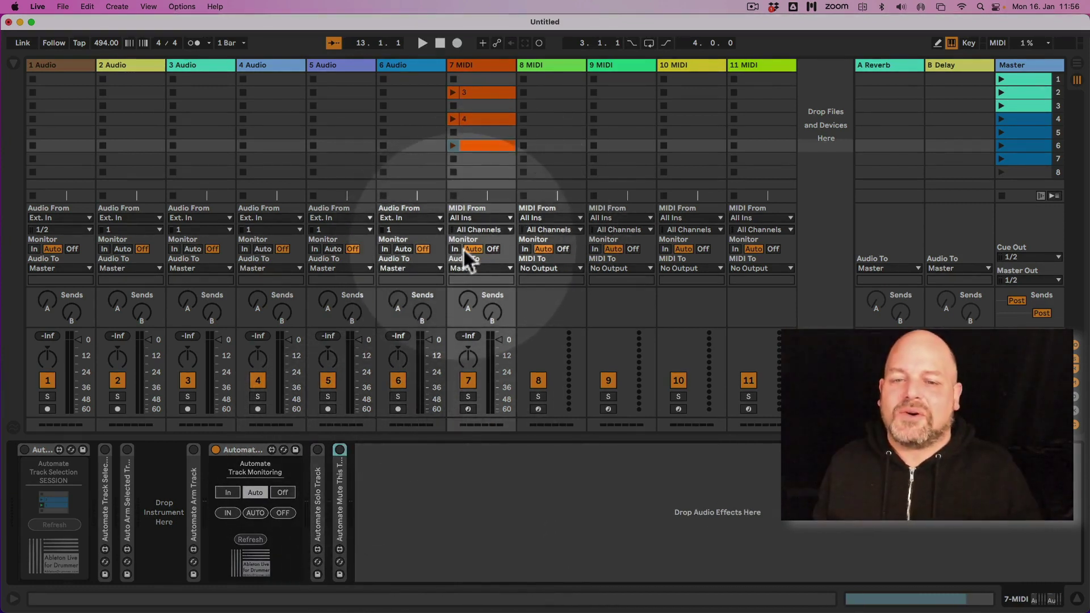
click(455, 249)
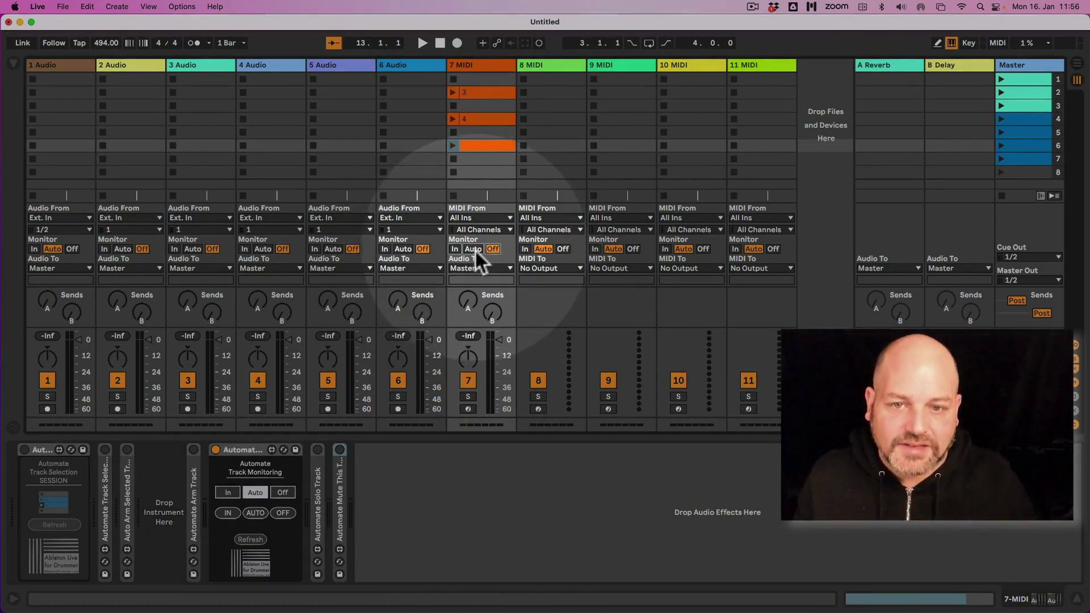
click(456, 249)
click(473, 250)
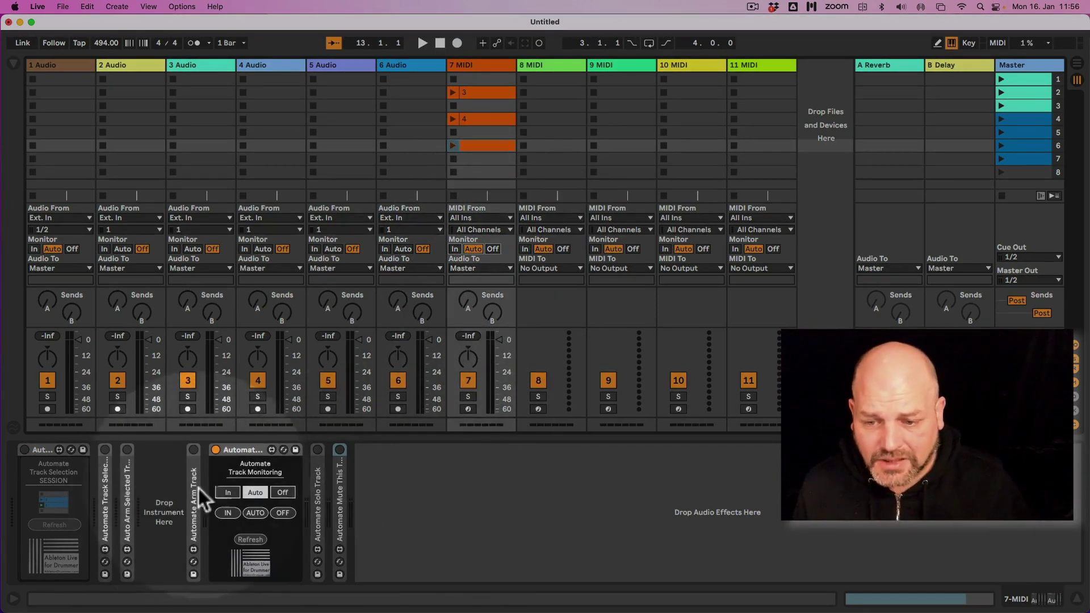
Cycle Automate Track Monitoring's mode switch through In, Auto and Off, leave it on In, and fold the Automate Track Selection SESSION device.
click(233, 493)
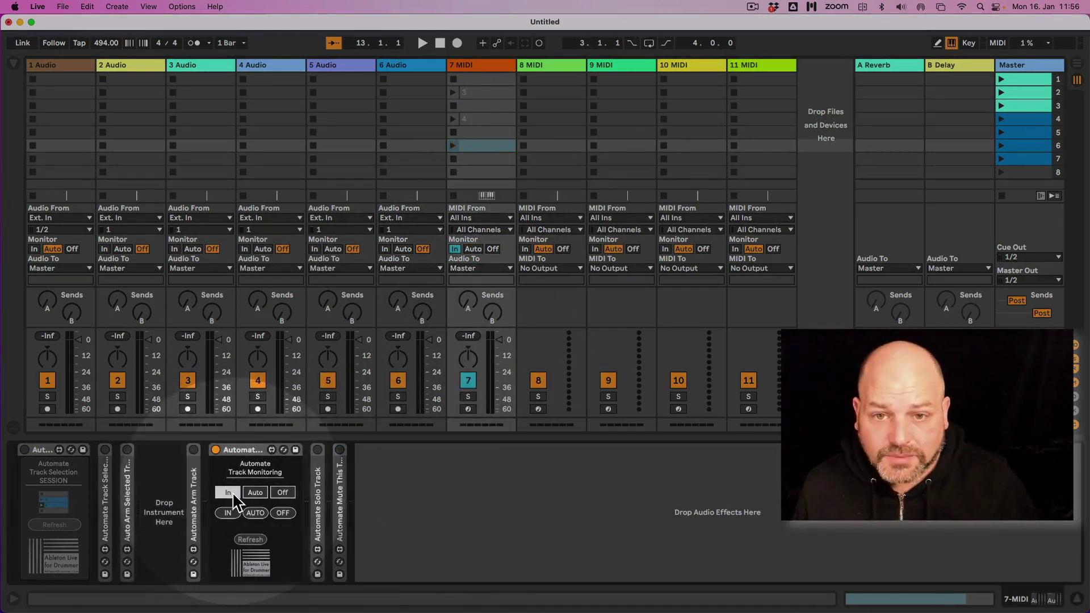
click(253, 493)
click(282, 493)
click(255, 493)
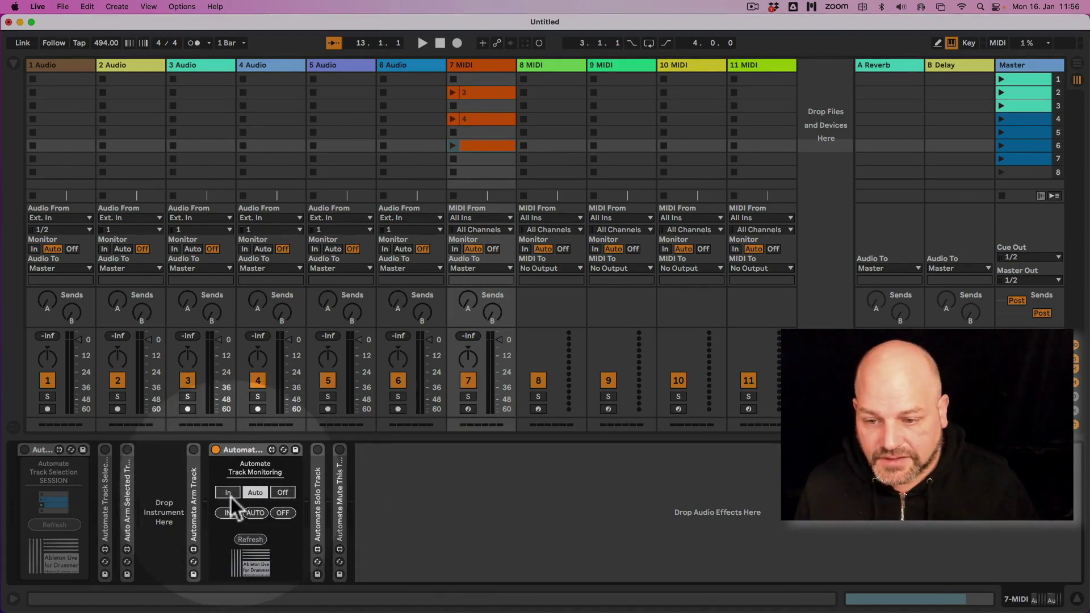
click(229, 493)
double_click(46, 452)
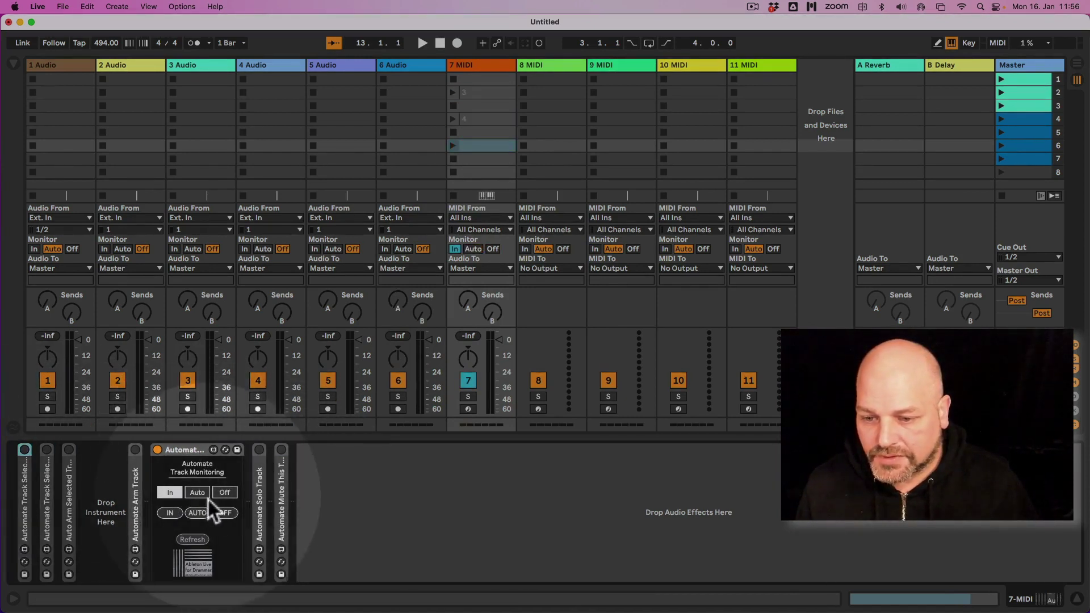
Alternate Automate Track Monitoring's mode switch on 7 MIDI between In, Auto and Off, finishing on Off.
click(225, 493)
click(169, 493)
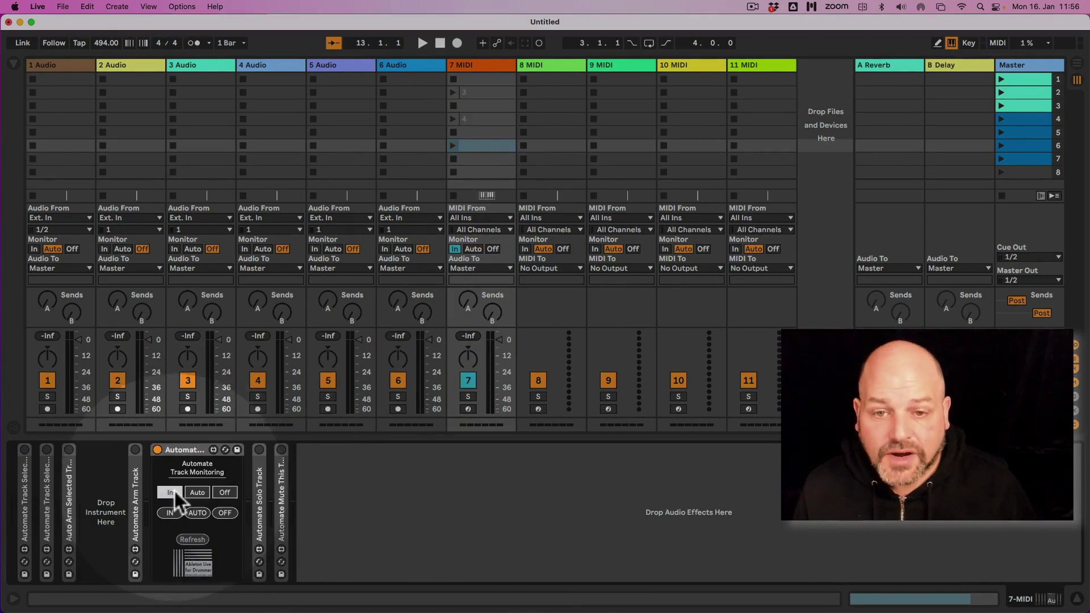
click(197, 493)
click(198, 493)
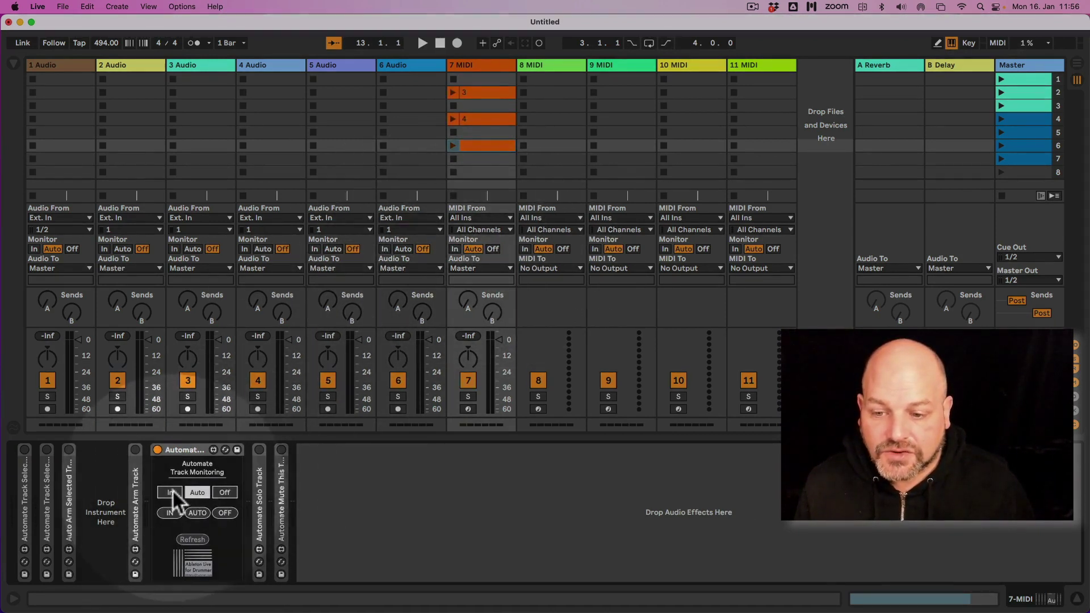
click(170, 492)
click(225, 492)
click(170, 492)
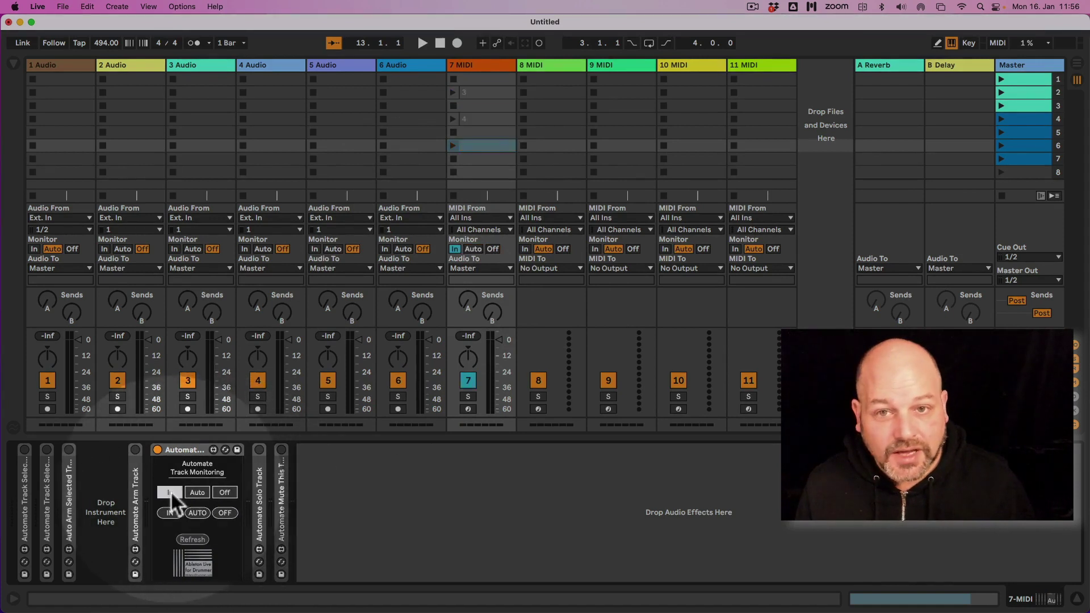
click(202, 493)
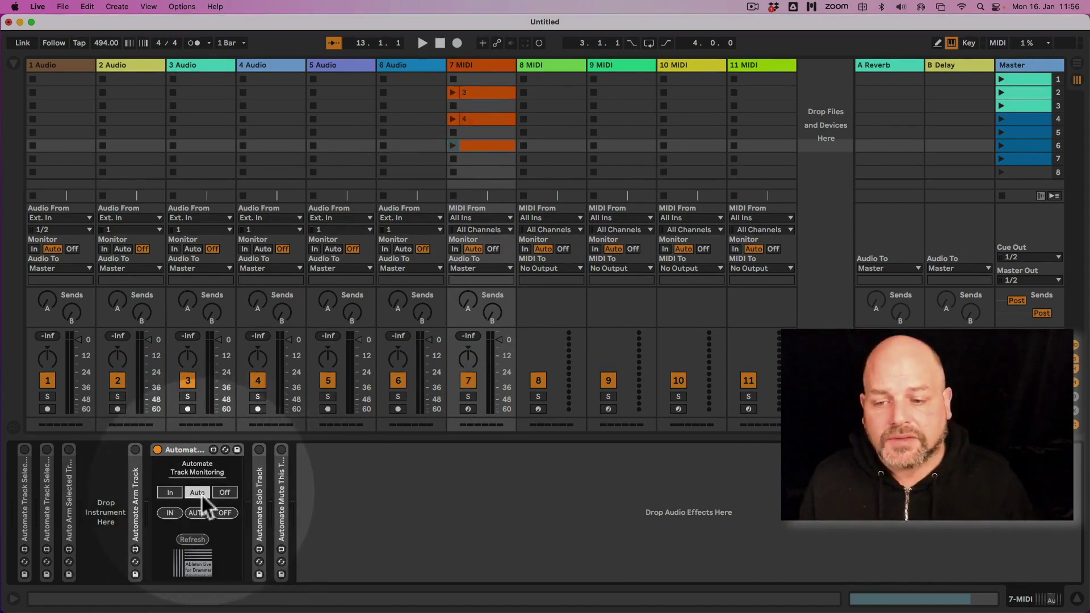
click(177, 492)
click(199, 494)
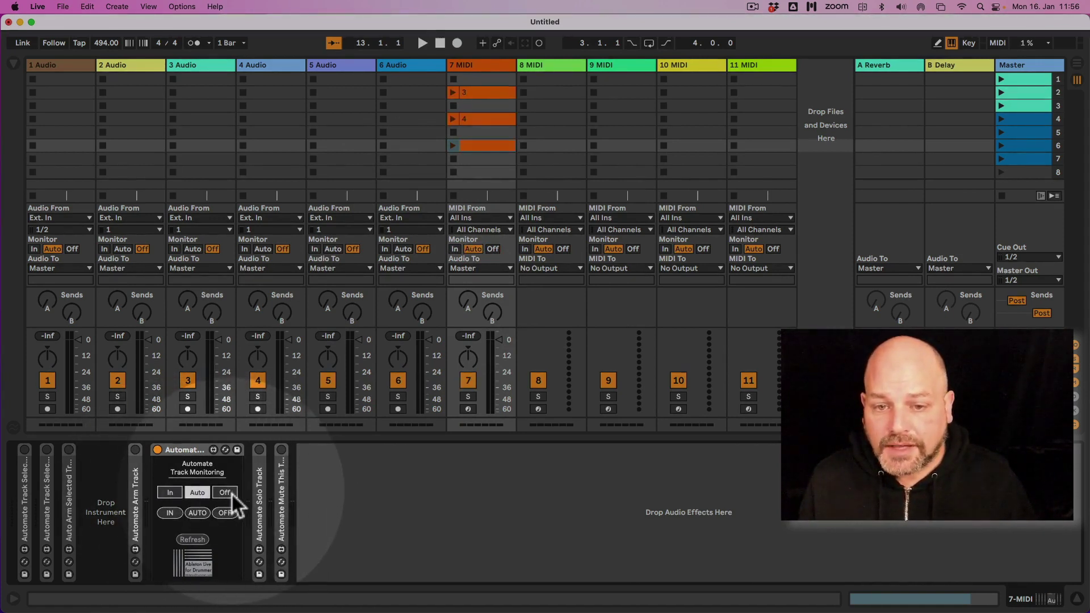
click(168, 492)
click(200, 493)
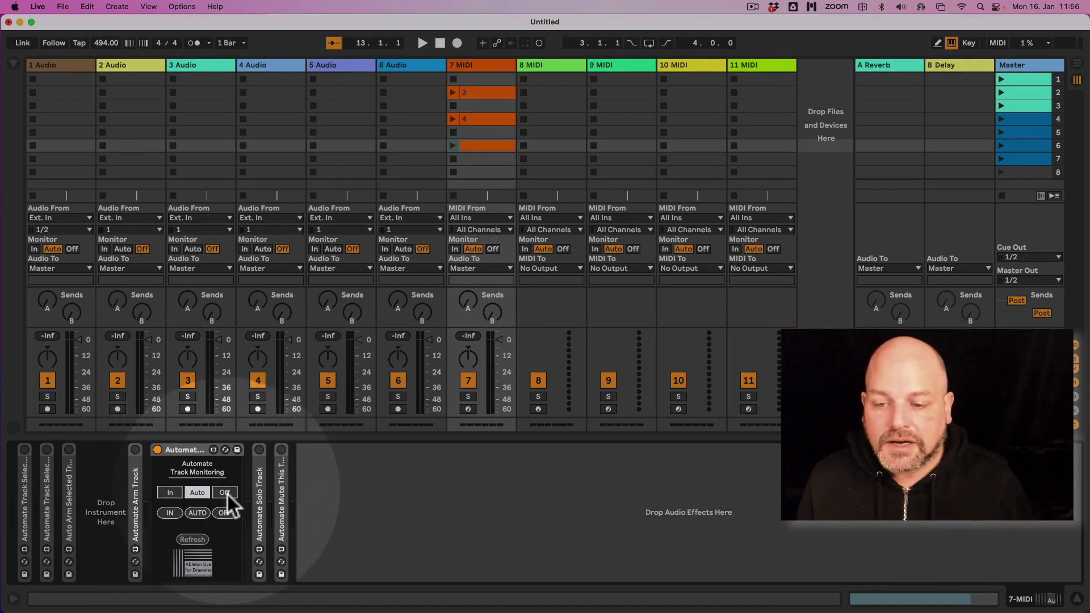
click(226, 494)
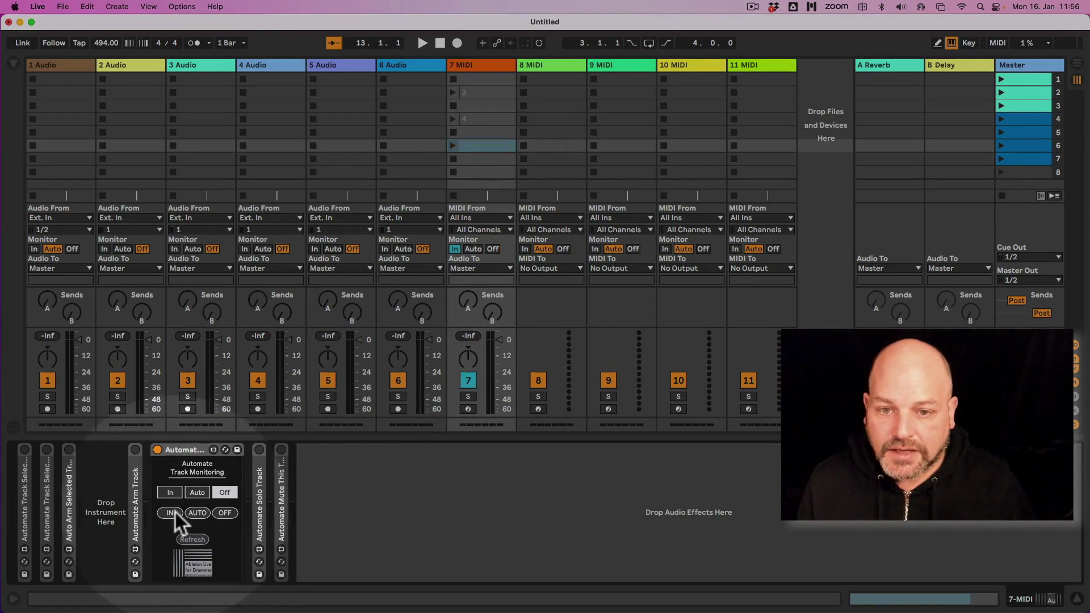
Test Automate Track Monitoring's separate IN, AUTO and OFF triggers on 7 MIDI, finishing with OFF.
click(217, 513)
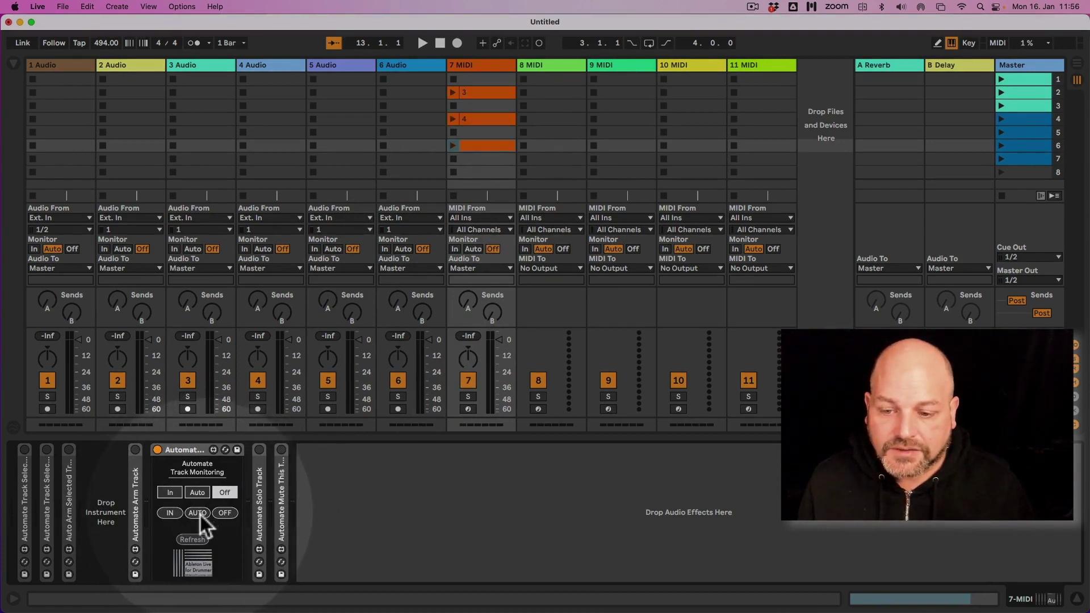
click(170, 513)
click(194, 513)
click(224, 512)
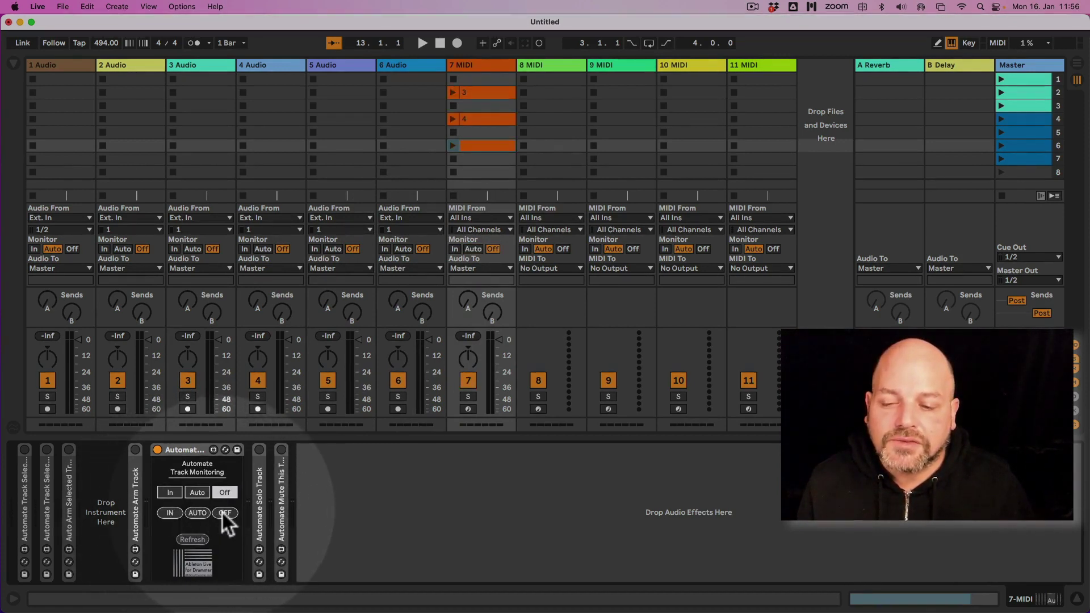
click(165, 513)
click(193, 513)
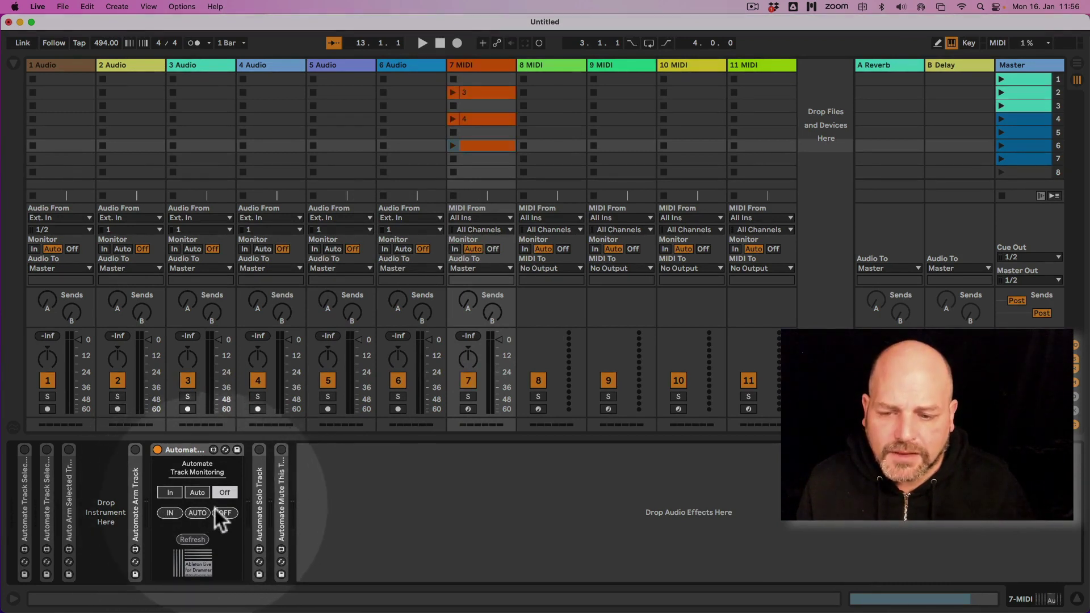
click(221, 513)
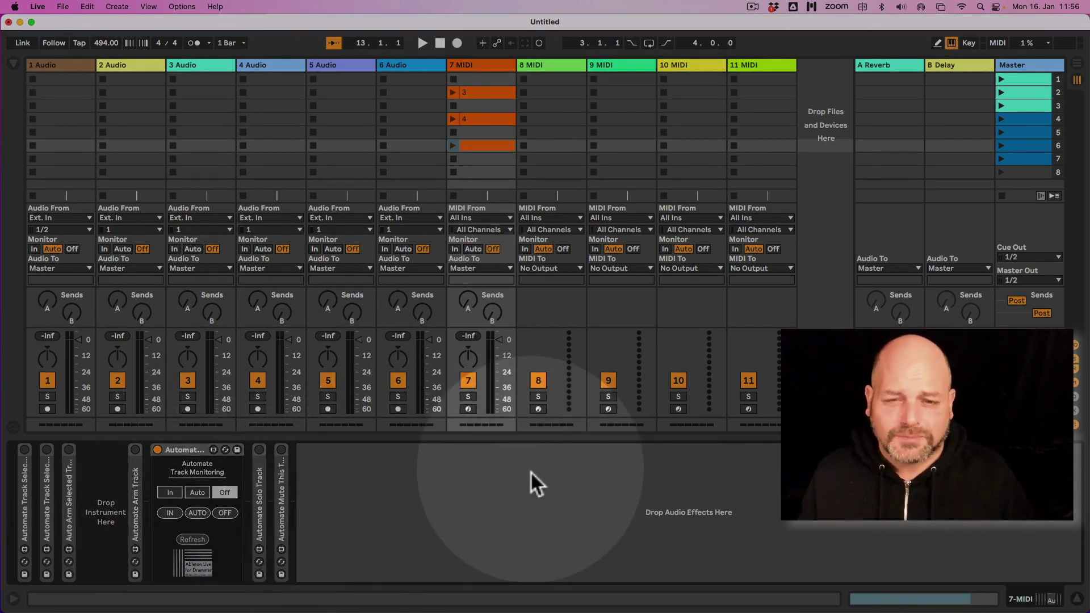
Copy the Automate Track Monitoring device from 7 MIDI to tracks 8 MIDI, 9 MIDI, 10 MIDI and 11 MIDI.
click(178, 453)
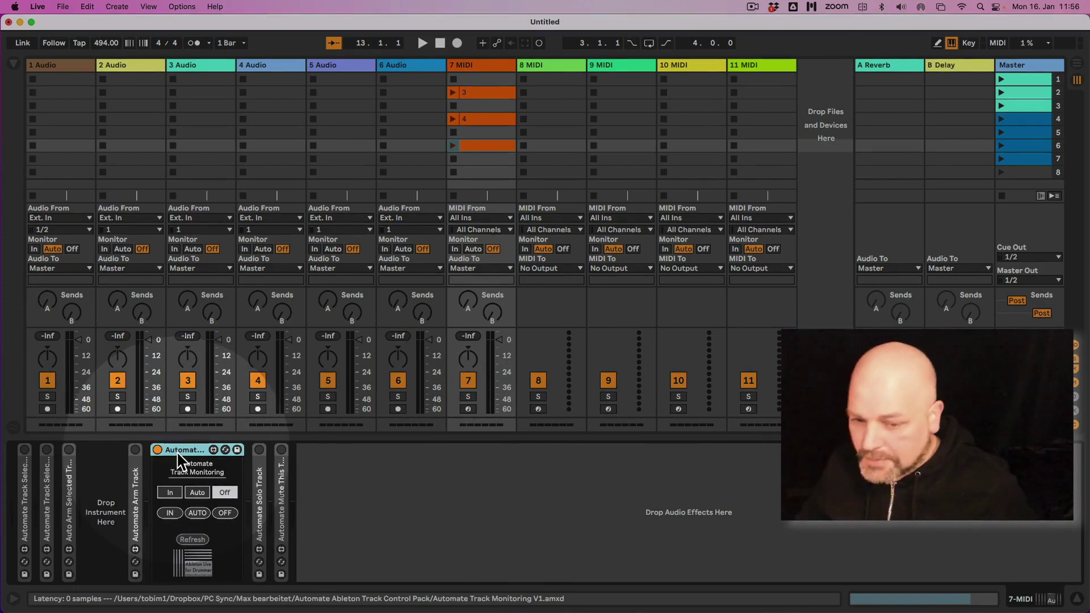
click(546, 64)
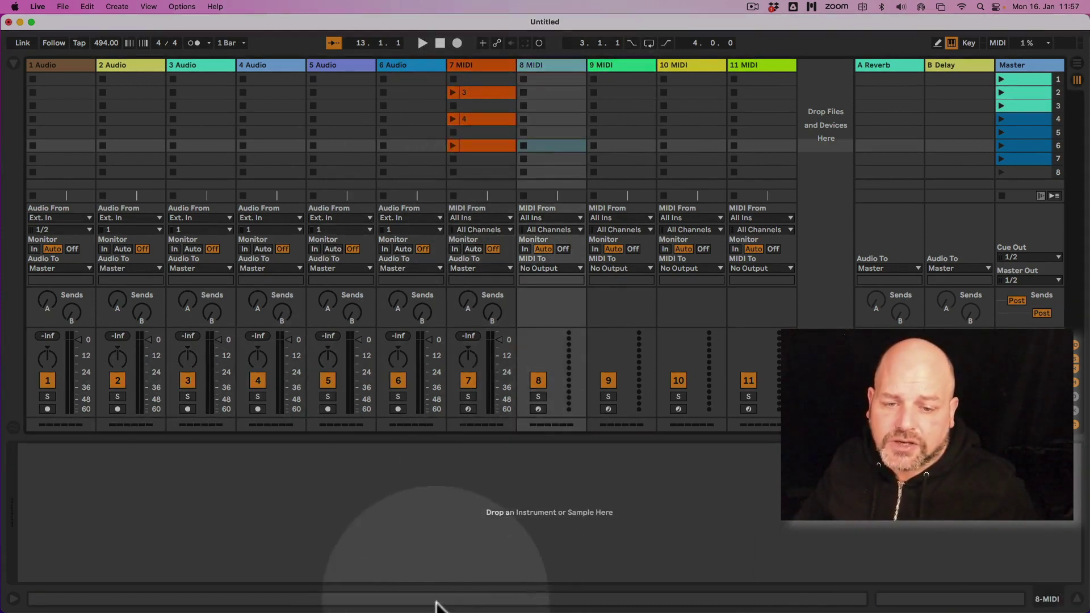
key(super+v)
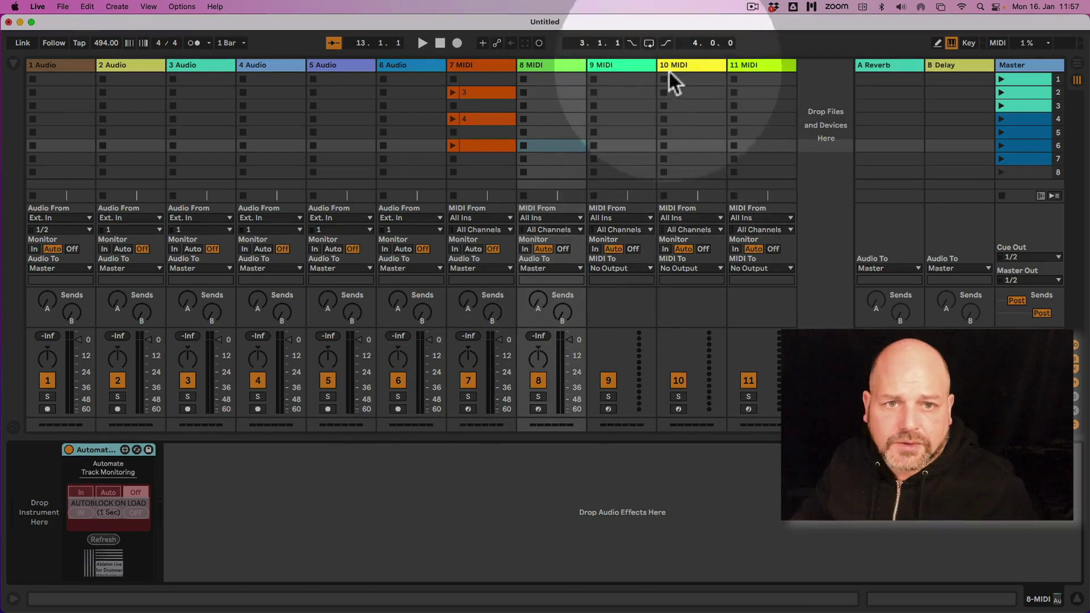
click(622, 62)
key(super+v)
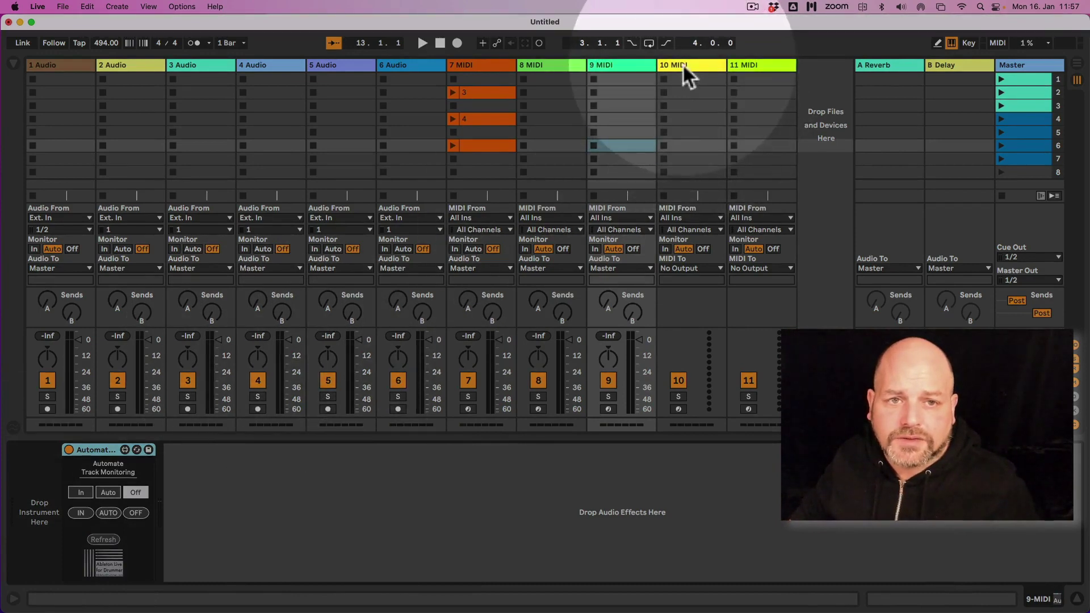
click(684, 65)
key(super+v)
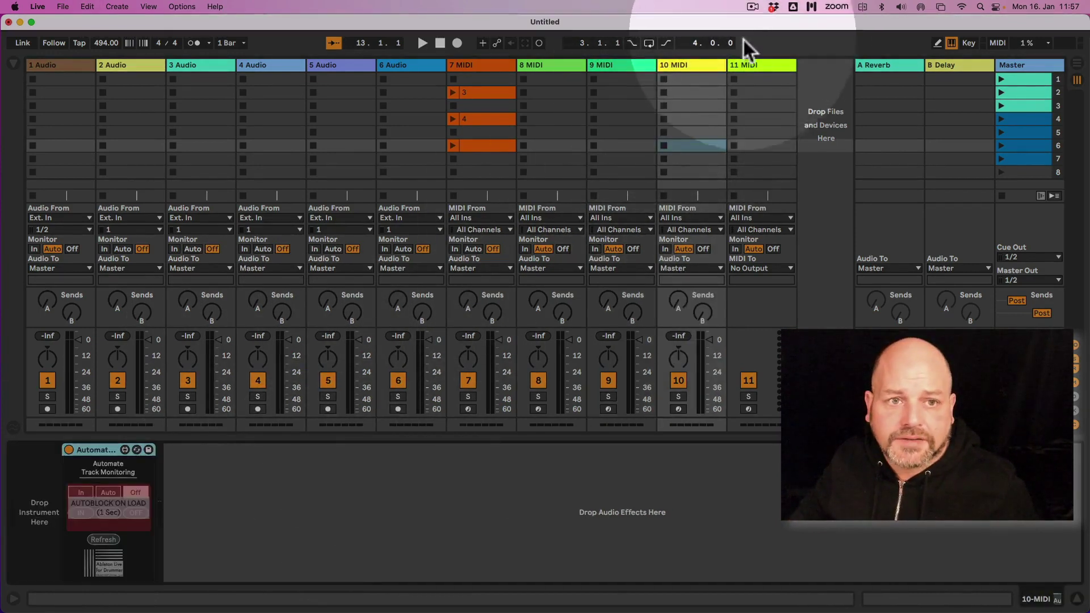
click(745, 64)
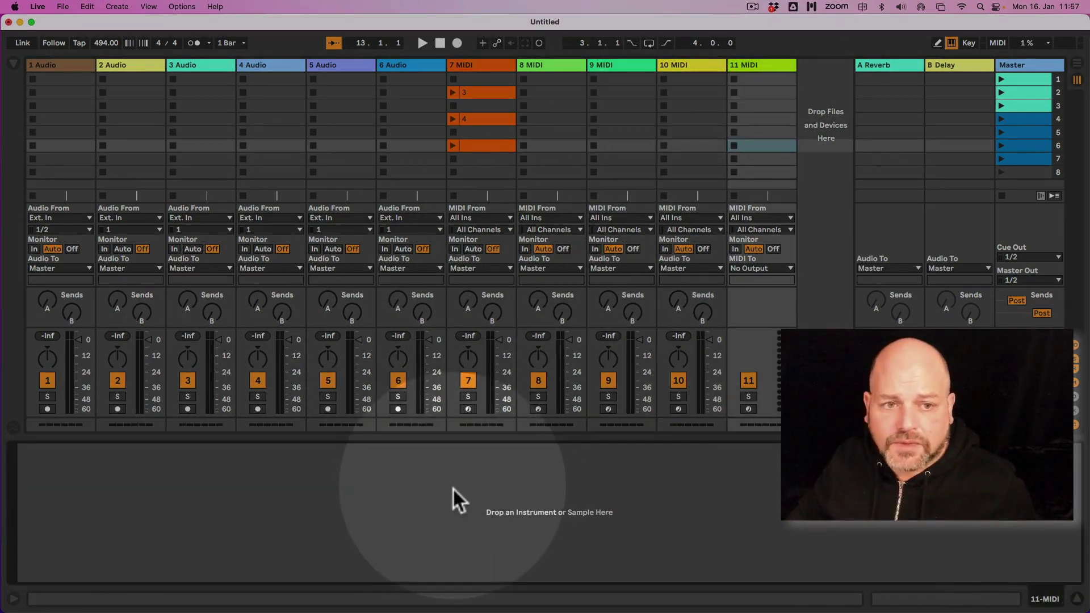
key(super+v)
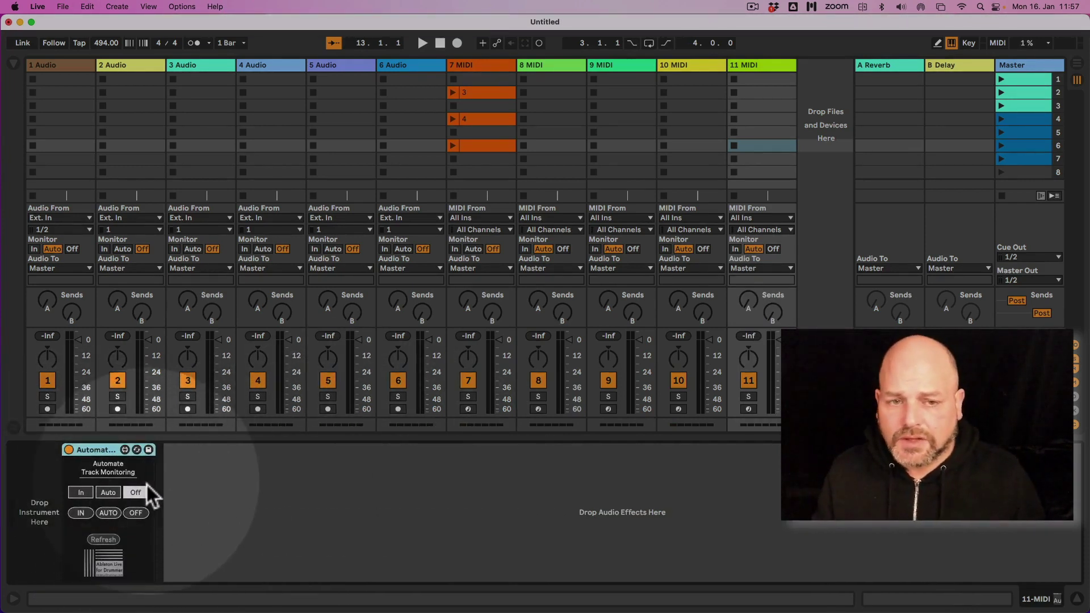
Map computer key 1 to the IN trigger and key 2 to the AUTO trigger of 8 MIDI's Automate Track Monitoring.
click(550, 62)
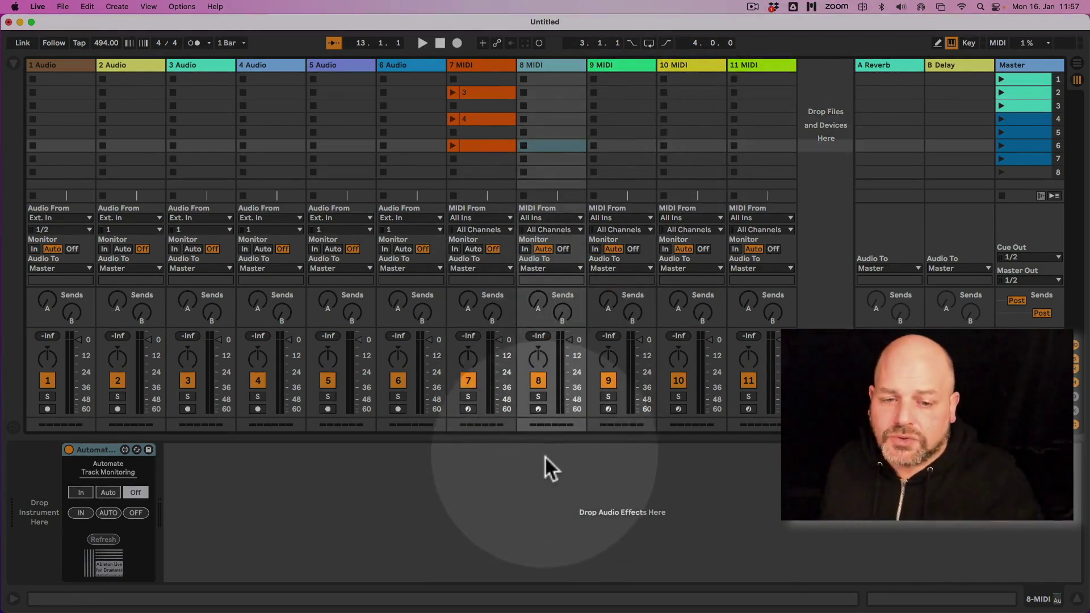
key(super+k)
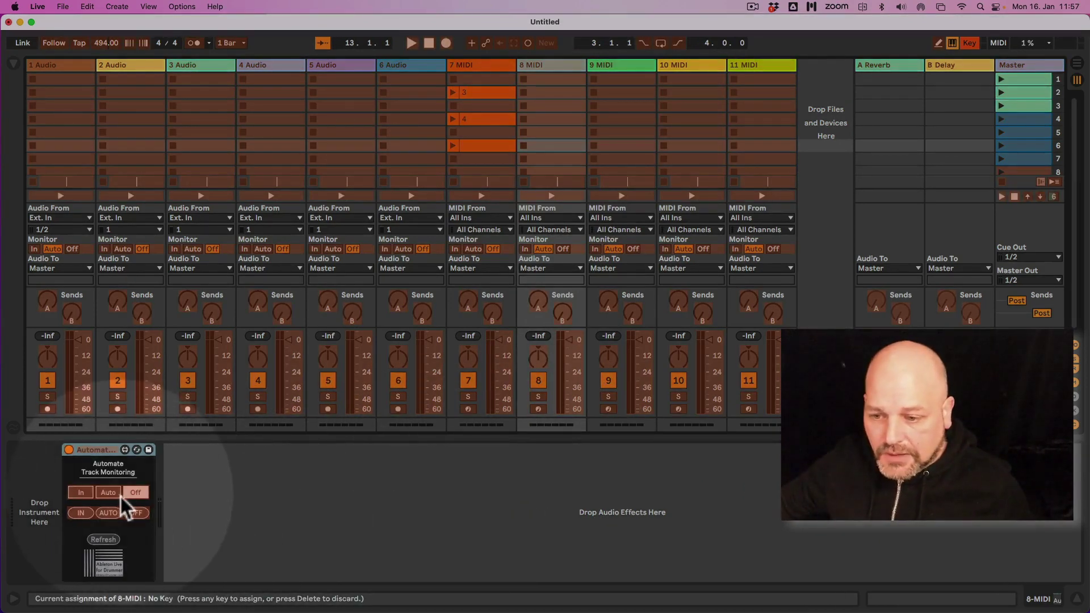
click(81, 513)
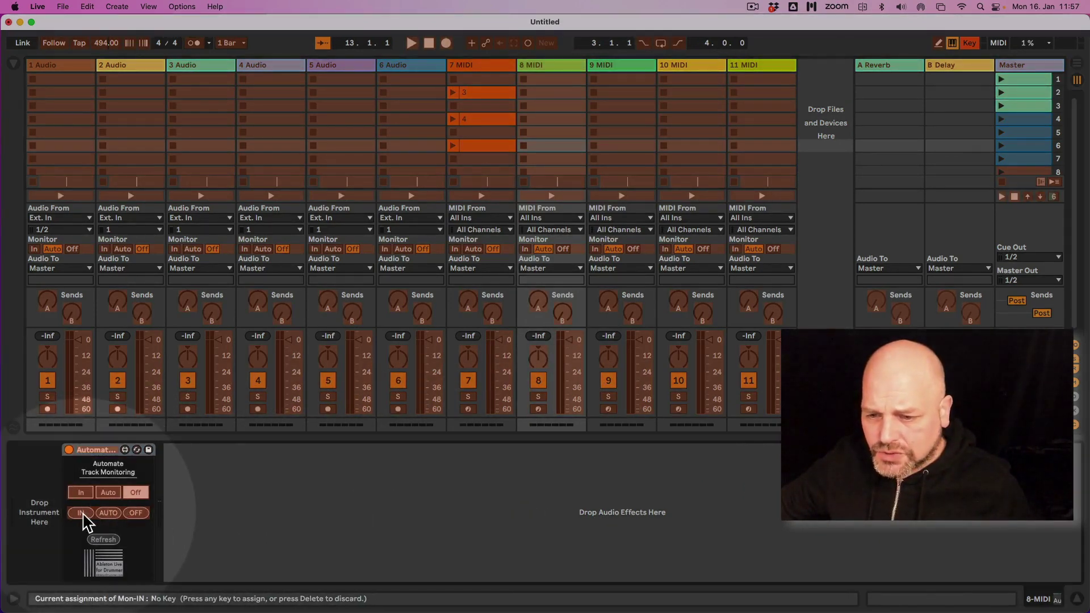
key(1)
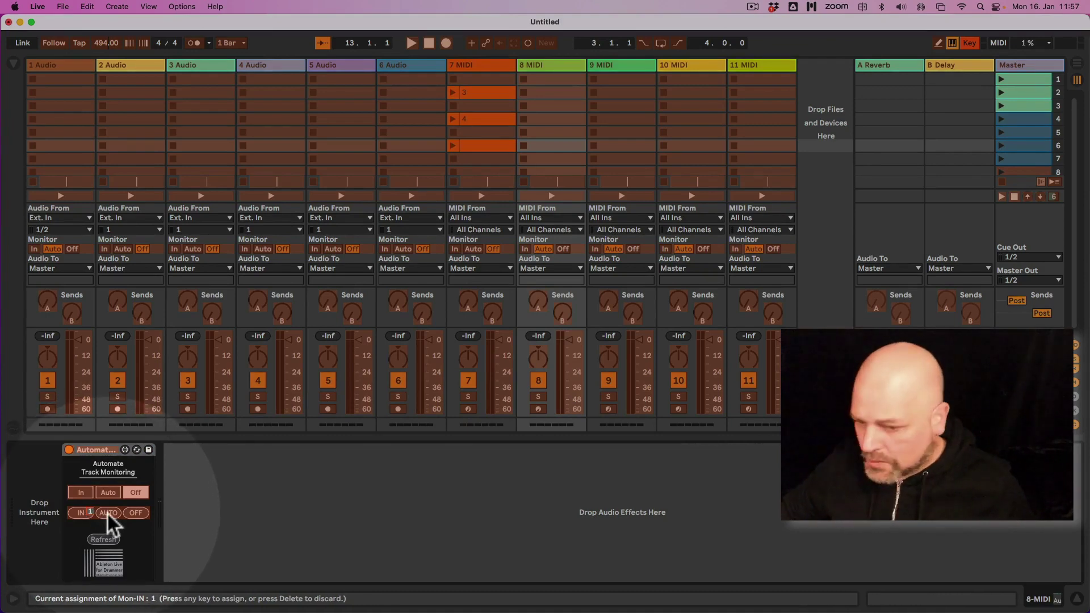
click(108, 513)
key(2)
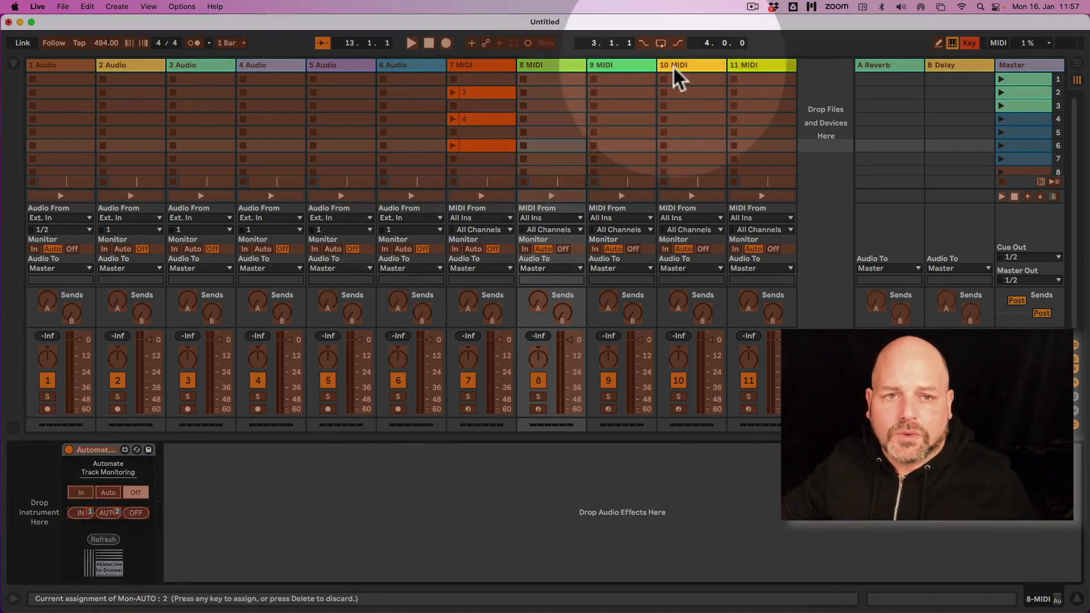
Map computer key 1 to the IN trigger and key 2 to the AUTO trigger of Automate Track Monitoring on 9 MIDI and 10 MIDI.
click(624, 65)
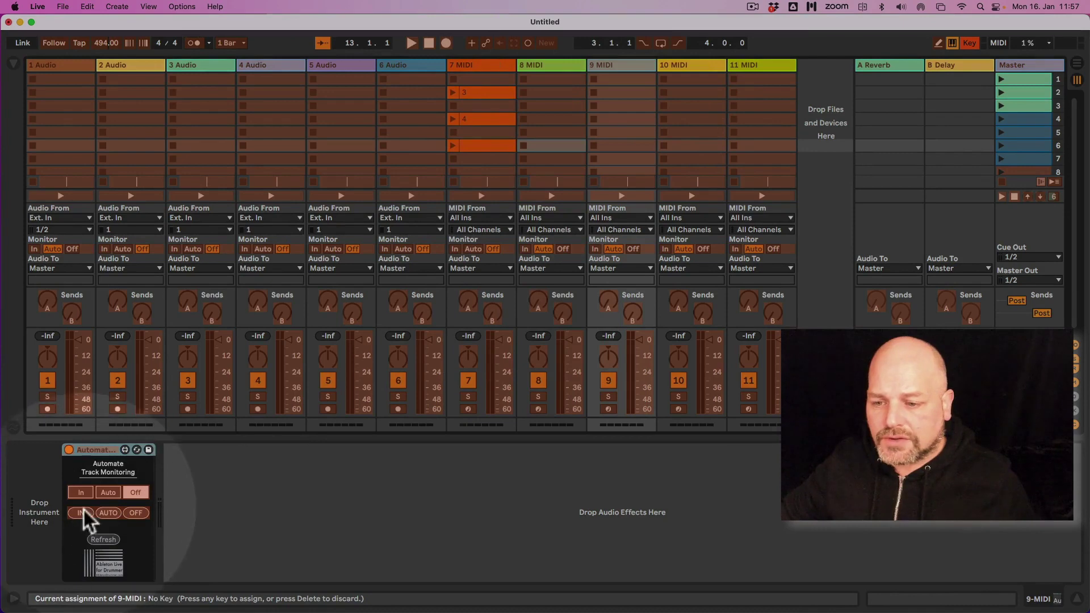
click(108, 514)
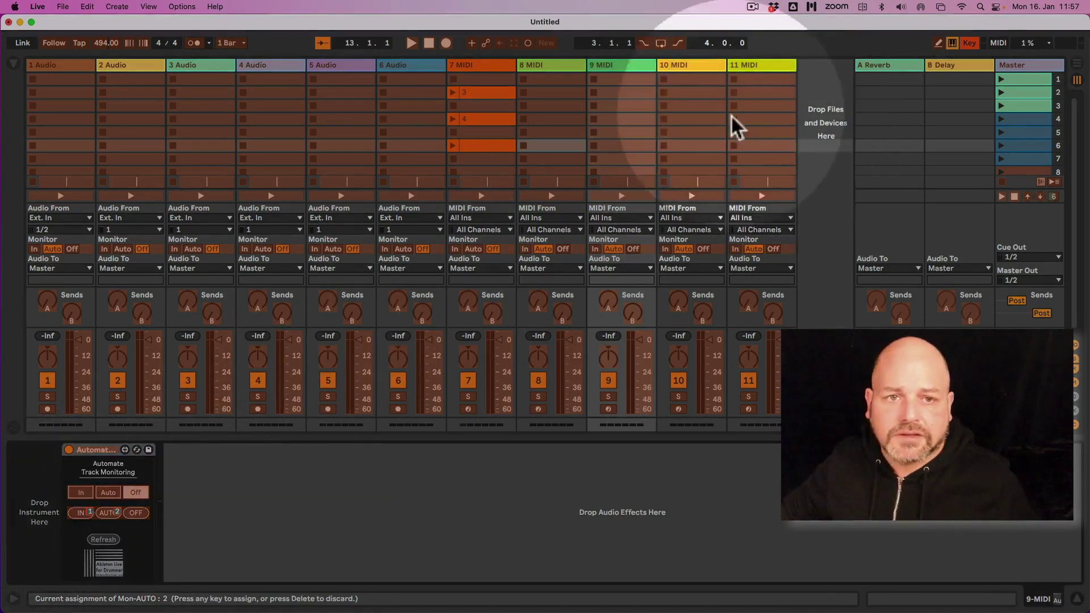
click(677, 62)
click(81, 512)
key(1)
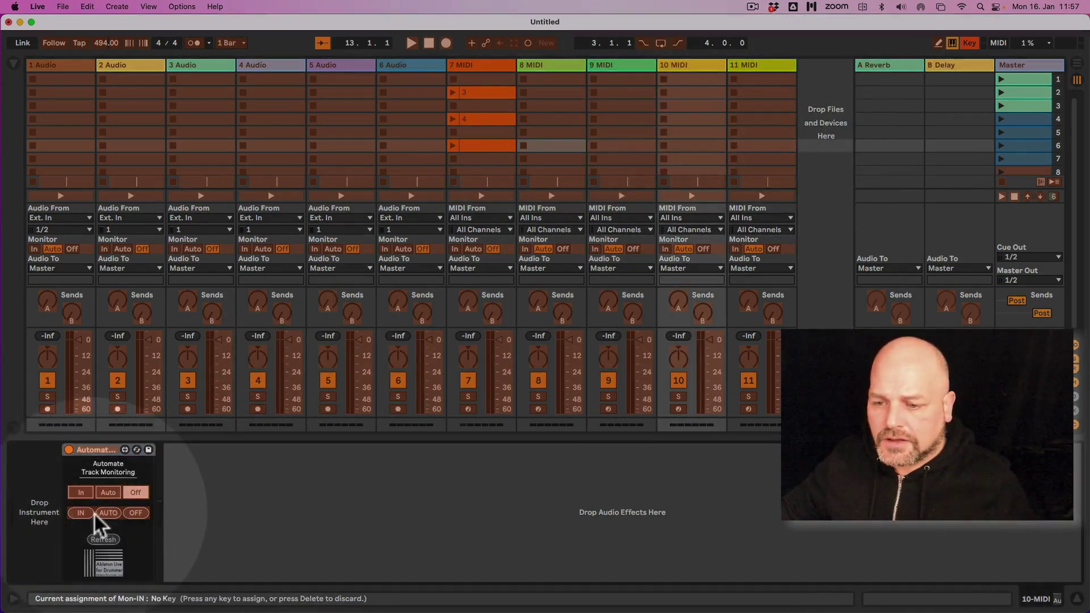
click(108, 514)
key(2)
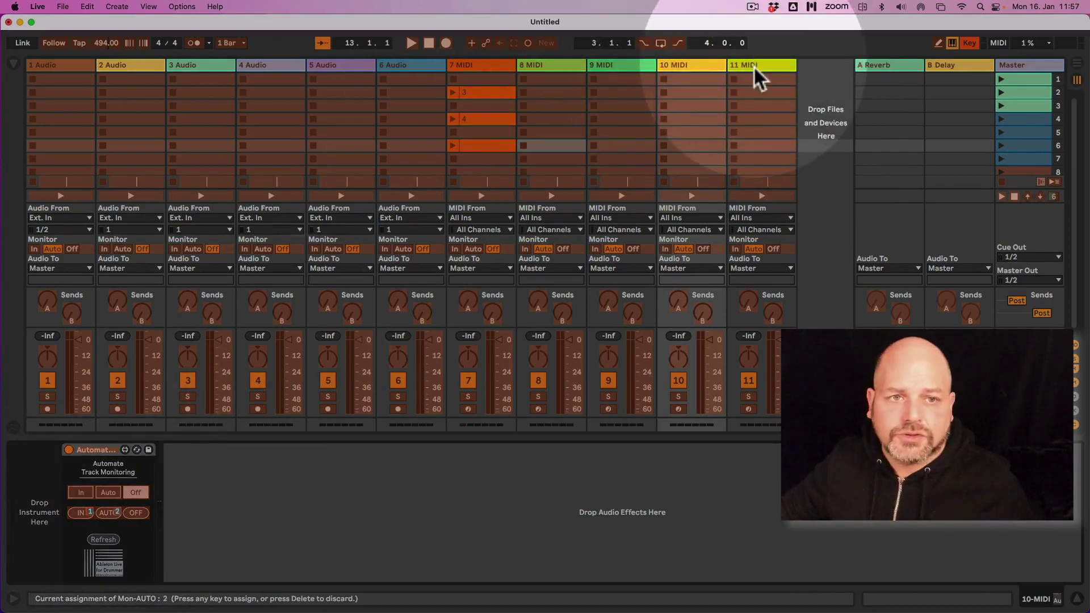
Map key 1 to IN and key 2 to AUTO in 11 MIDI's Automate Track Monitoring, and leave key mapping mode.
click(754, 66)
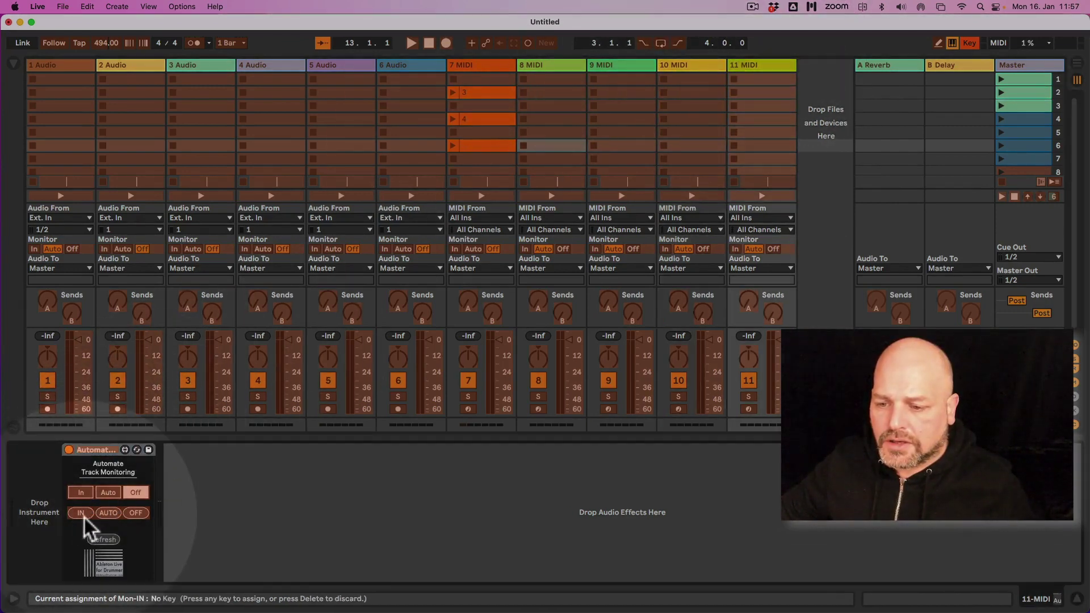
click(83, 513)
key(1)
click(103, 514)
key(2)
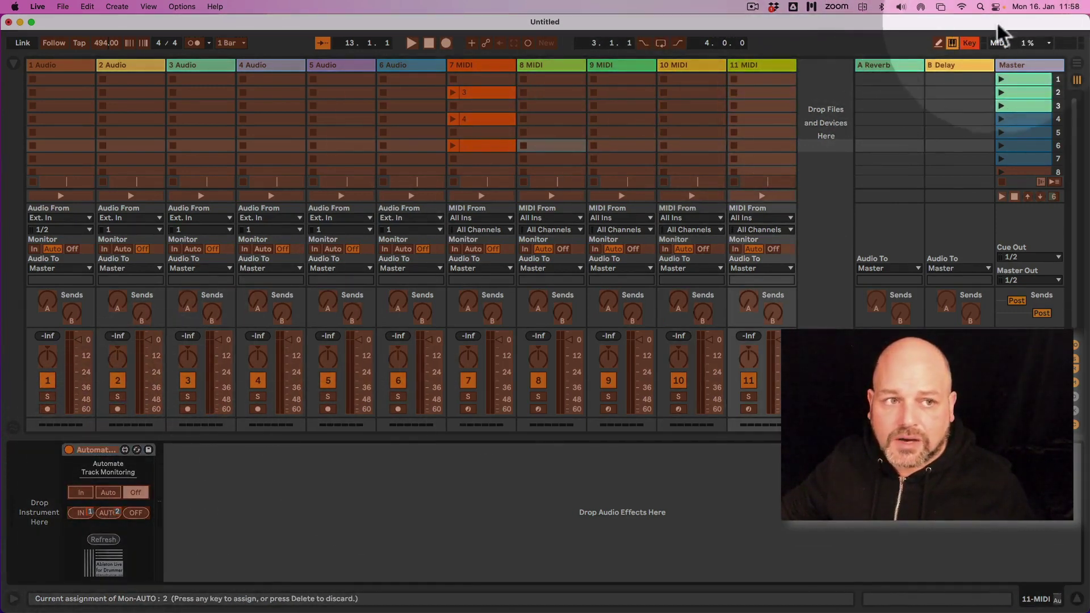
click(969, 43)
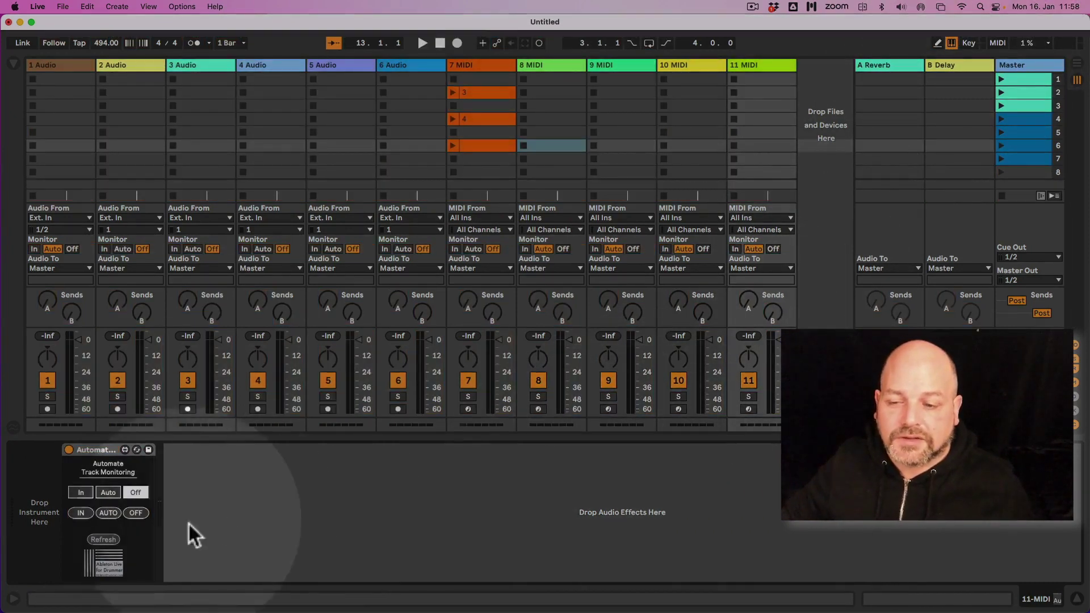
Test the mapped keys 1 and 2 by alternating the monitoring of tracks 8 to 11 MIDI between In and Auto, finishing on Auto.
key(1)
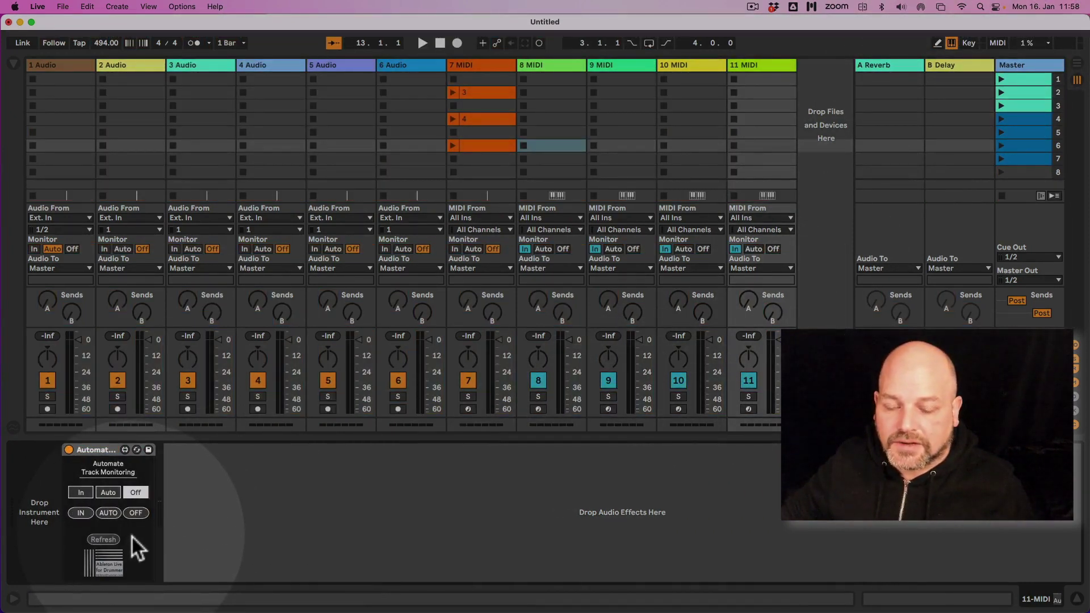
key(2)
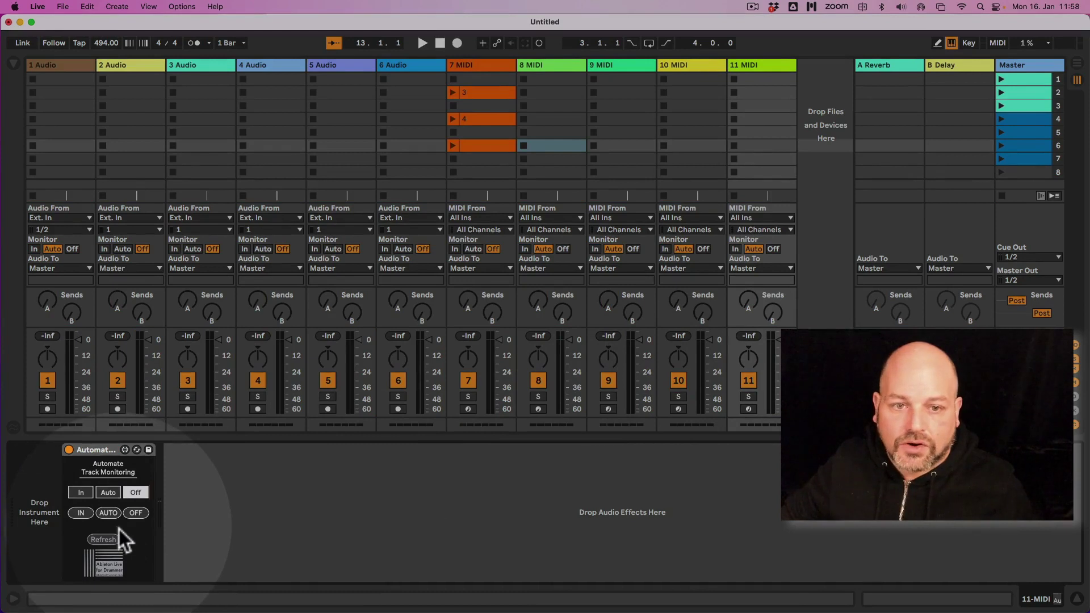
key(1)
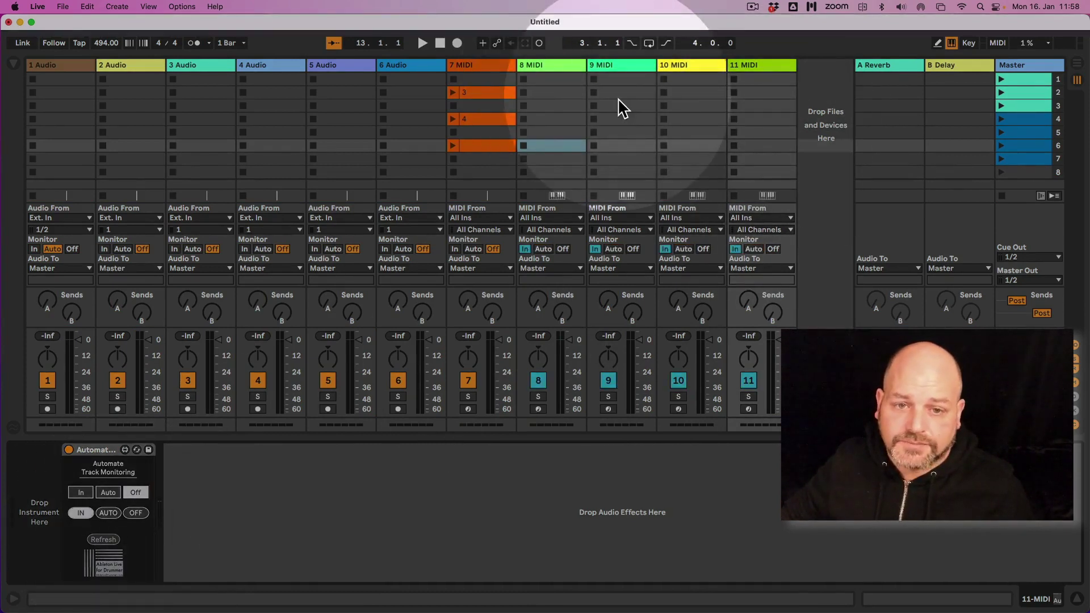
key(2)
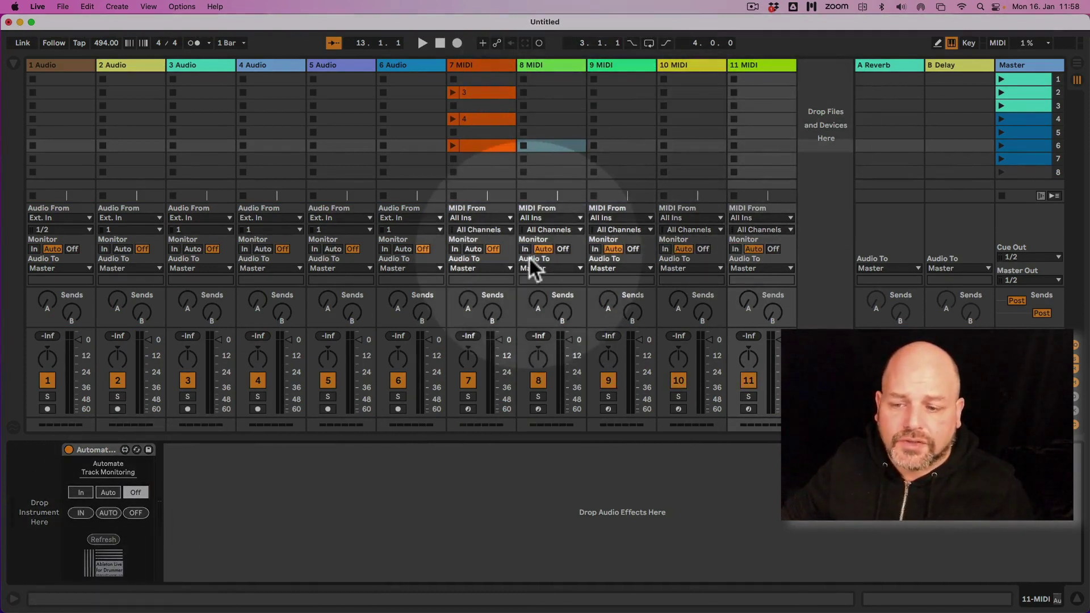
key(1)
key(2)
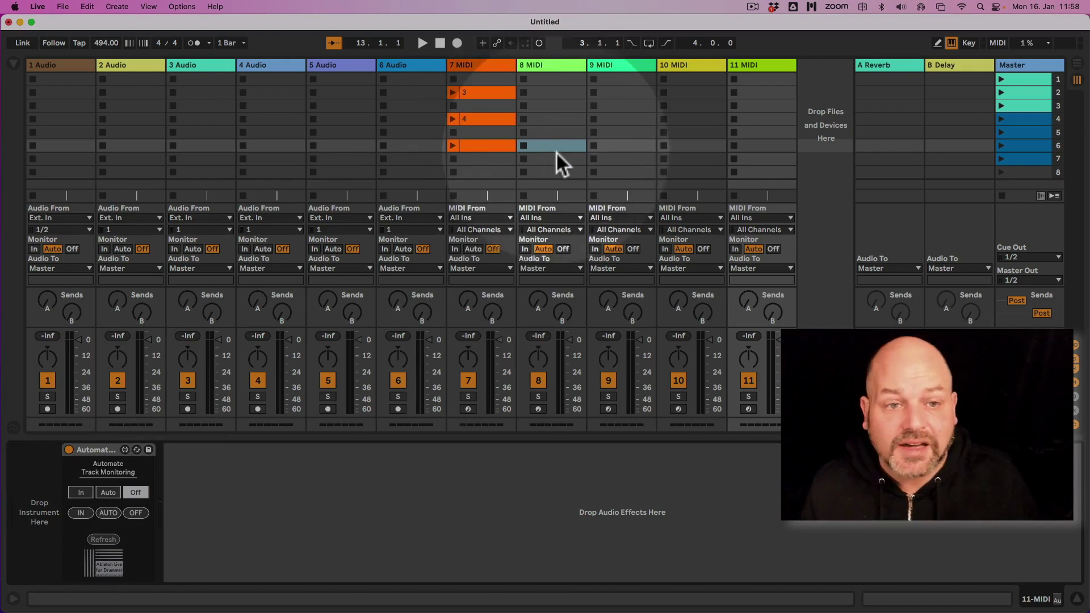
Create an empty MIDI clip on 8 MIDI in scene 7 and show its Automate Track Monitoring envelopes.
double_click(561, 159)
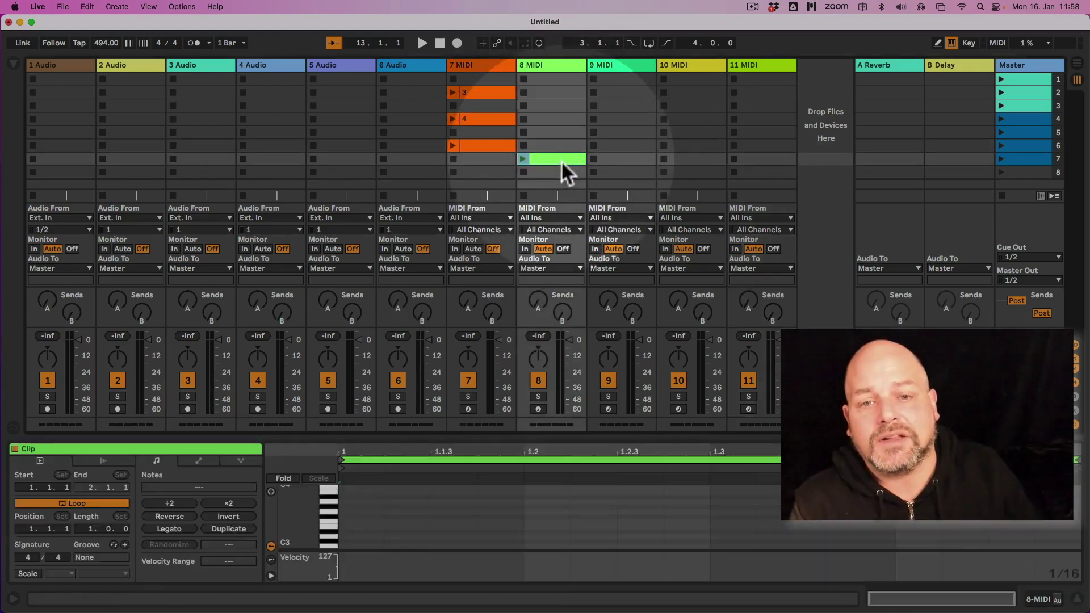
click(200, 461)
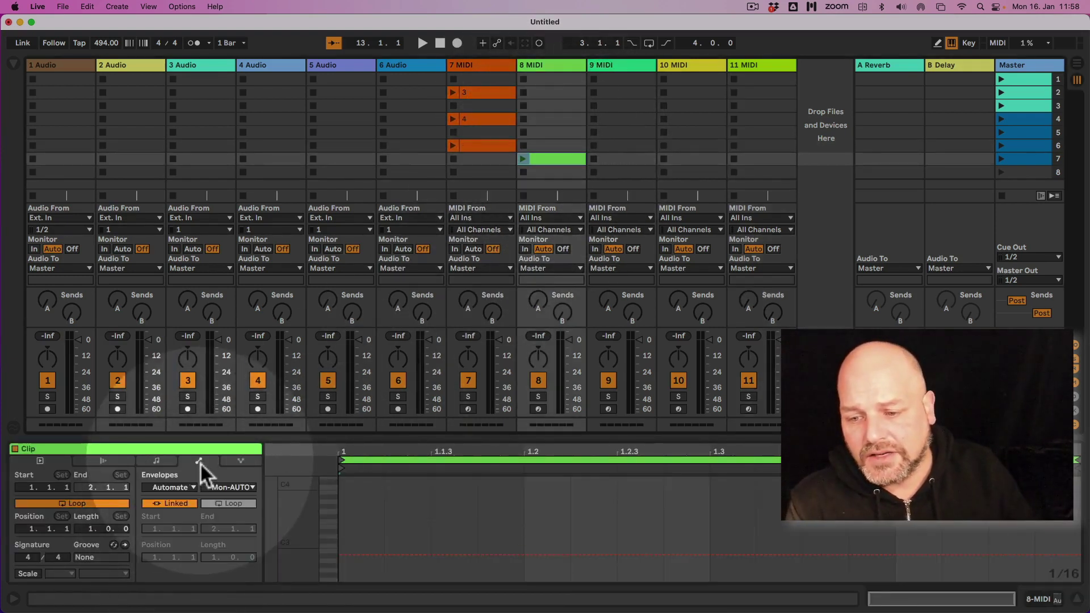
click(183, 488)
click(205, 509)
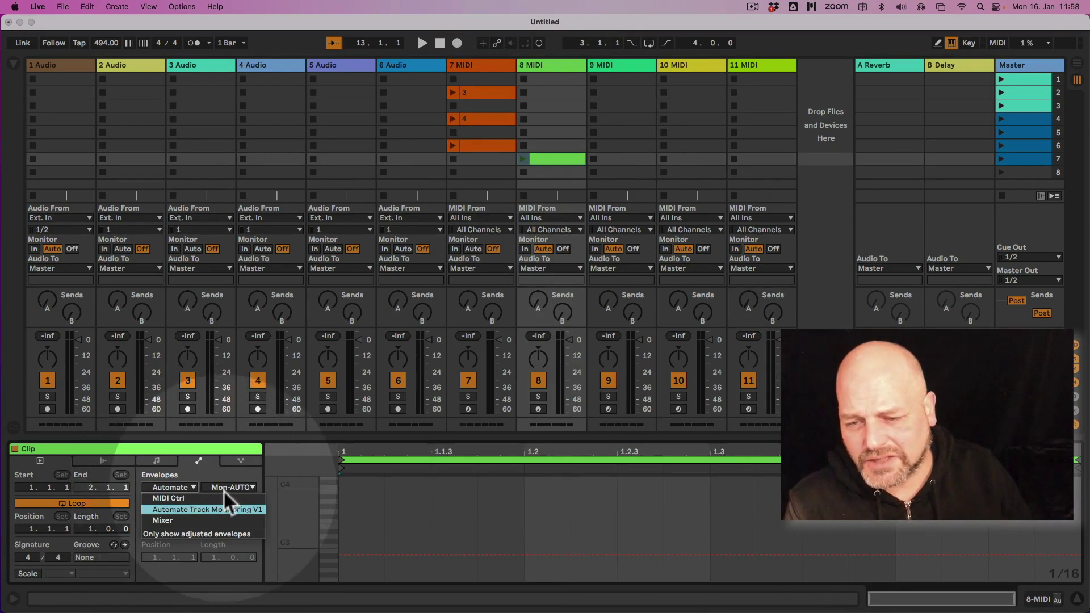
Try a Mon-AUTO envelope in the 8 MIDI clip that steps from AutoOn down to AutoOff just before 1.2.
click(223, 488)
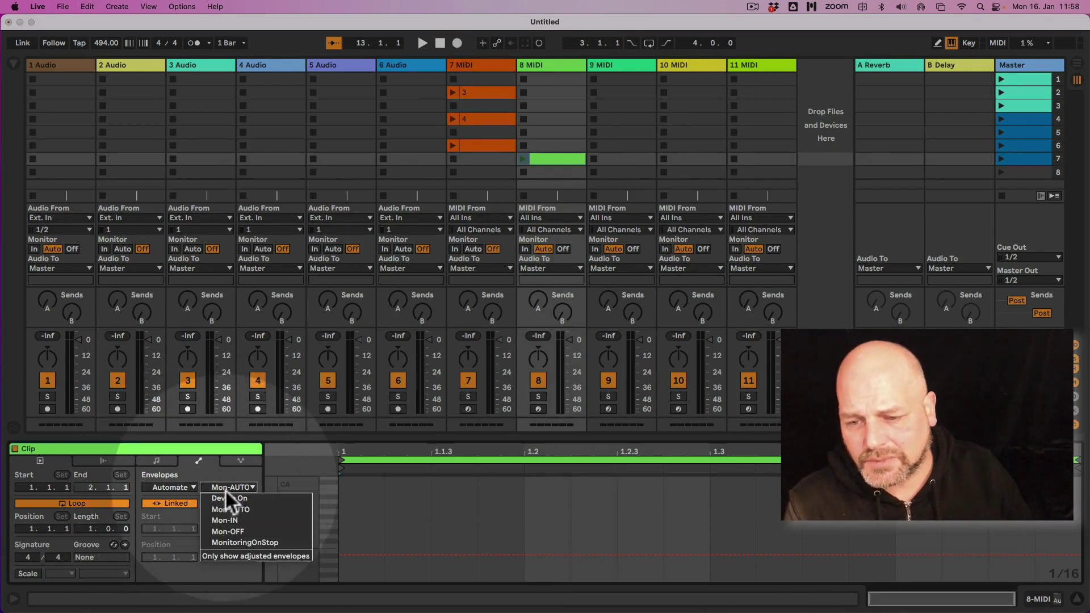
click(377, 554)
drag(376, 556, 376, 503)
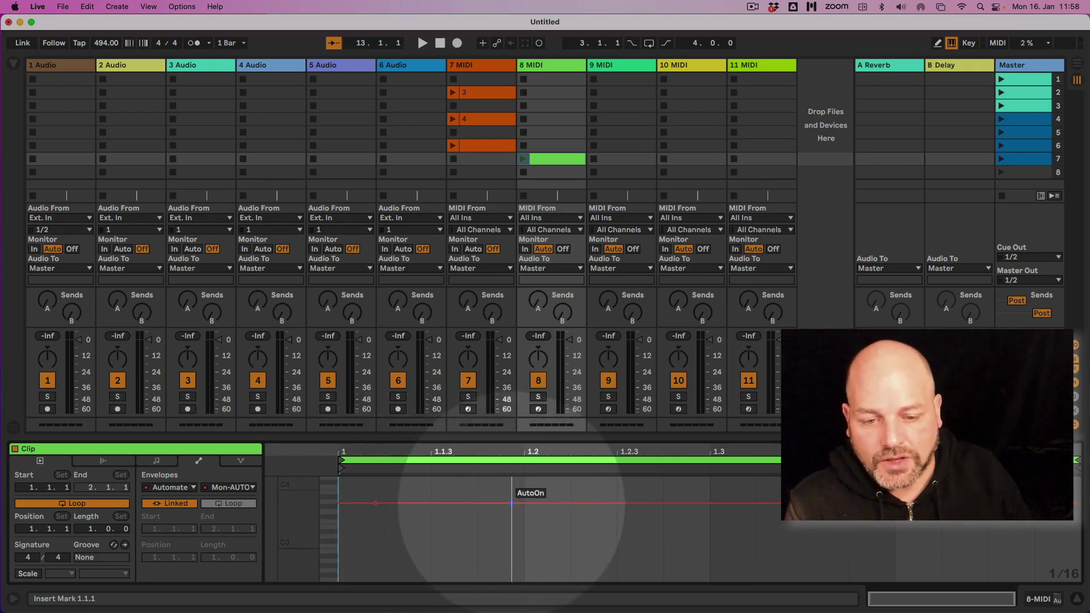
drag(512, 503, 513, 555)
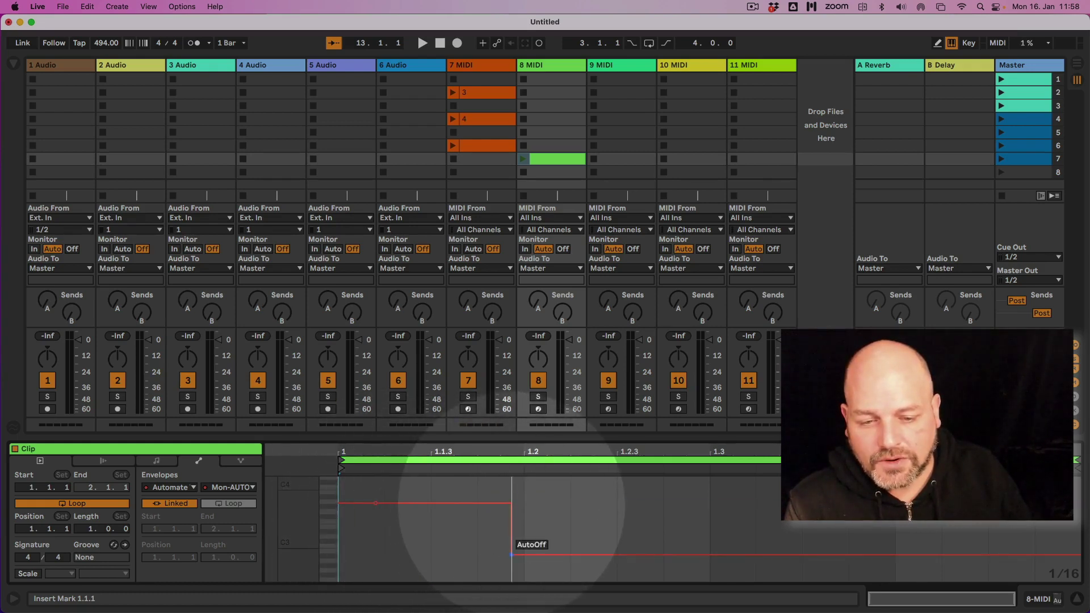
click(512, 555)
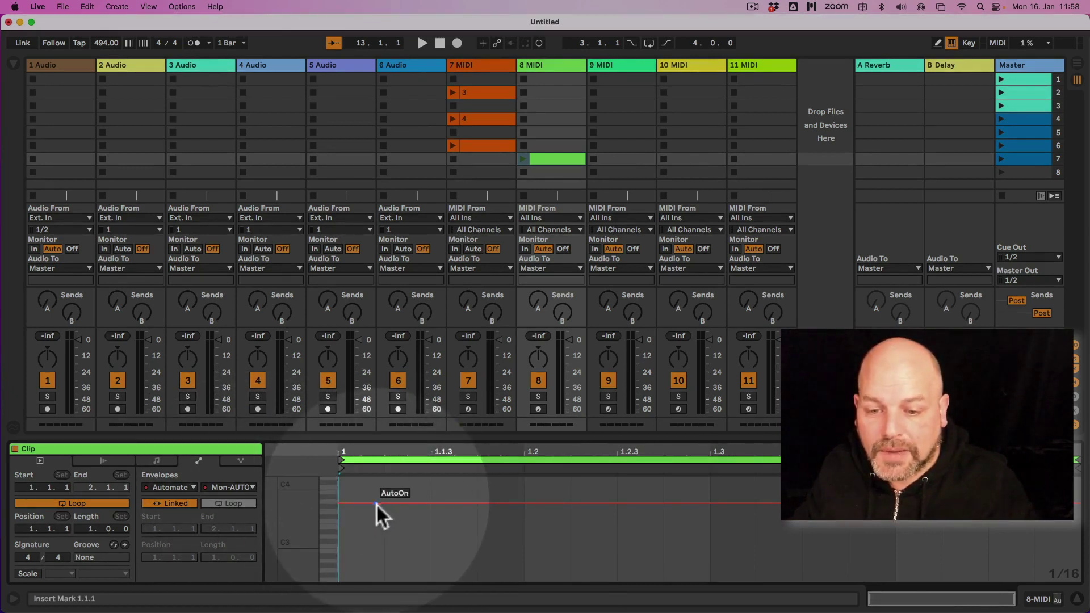
Draw a MonitoringOnStop envelope in the 8 MIDI clip that starts at Off, steps to Auto at 1.2 and to In at 1.2.3.
click(234, 487)
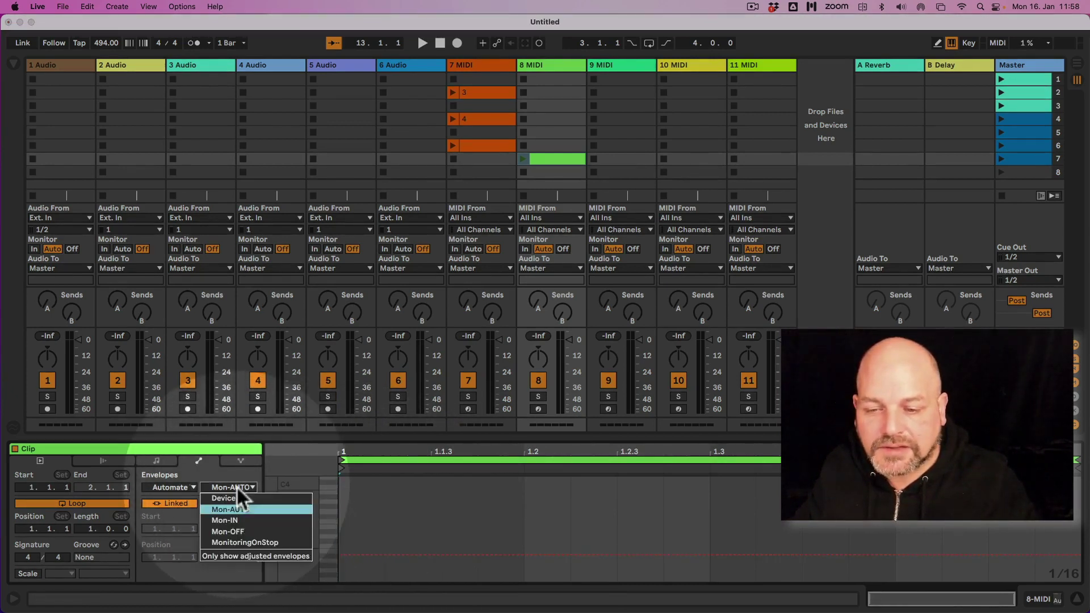
click(277, 542)
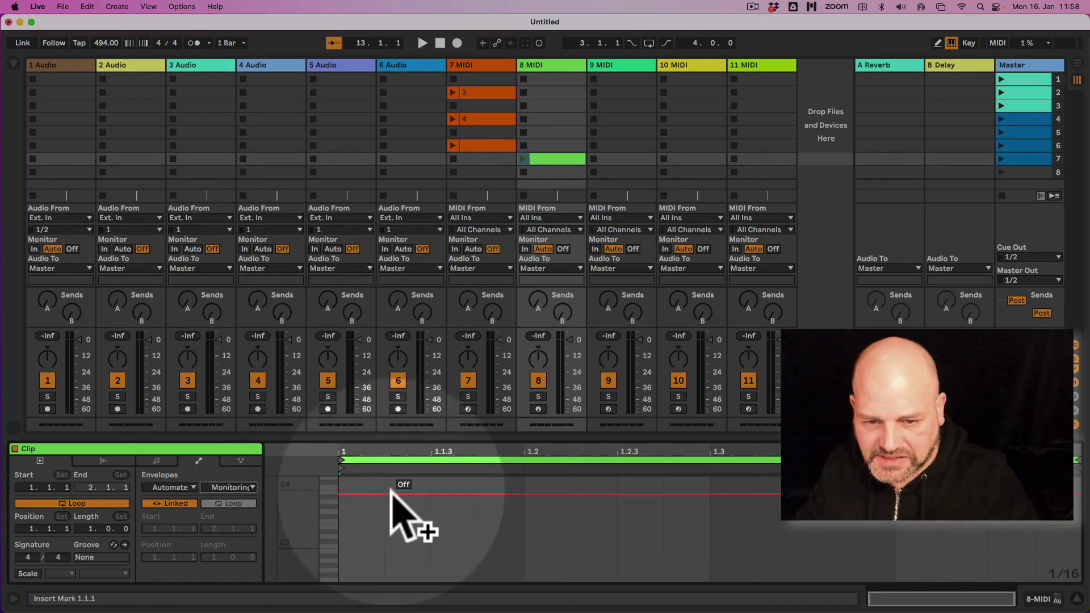
drag(445, 494, 454, 528)
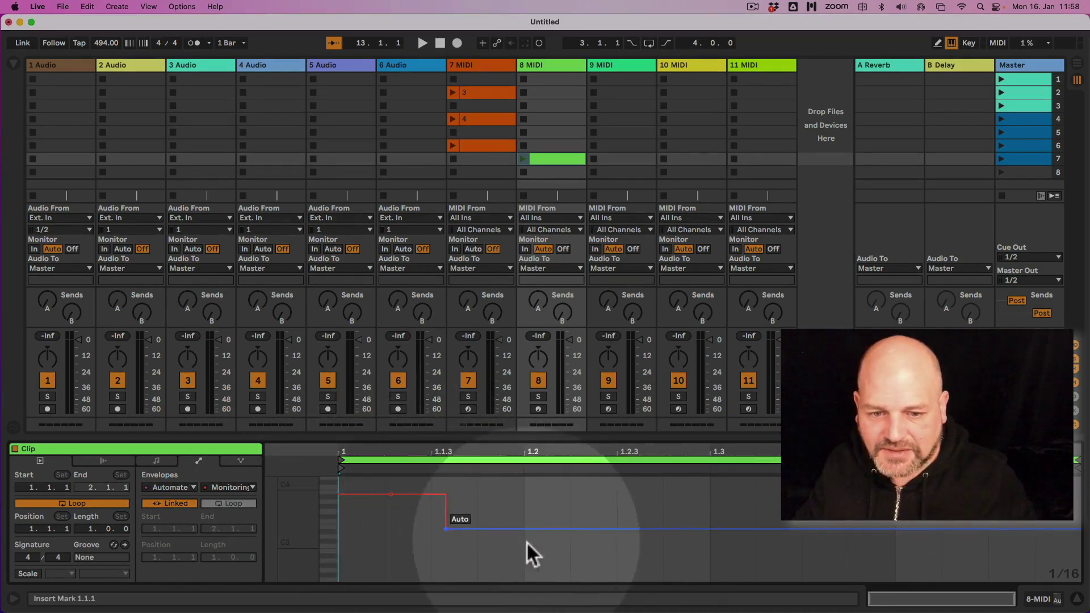
drag(614, 530, 617, 563)
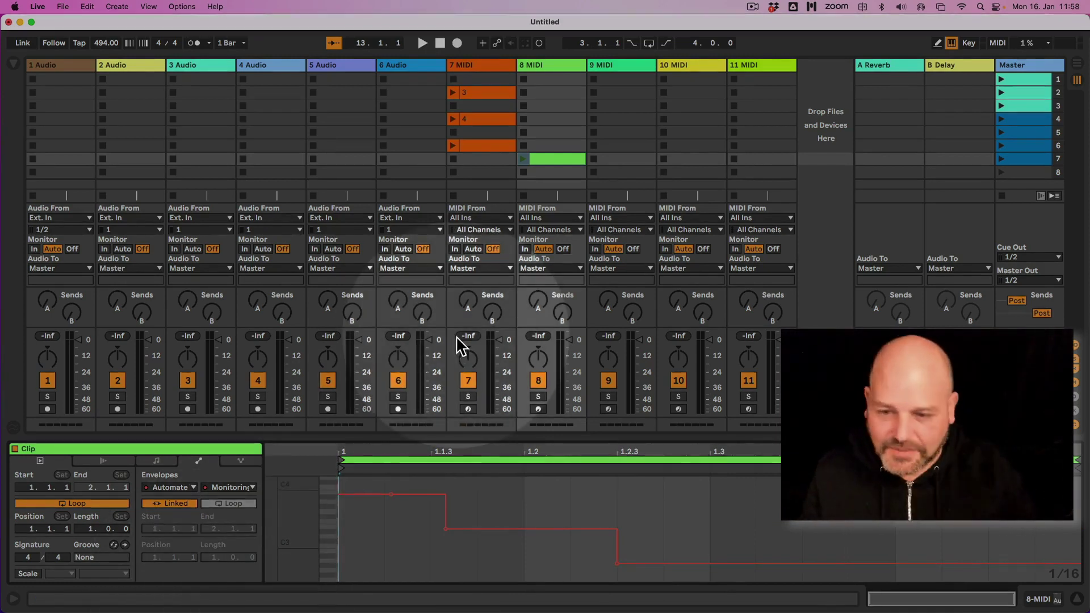
click(233, 486)
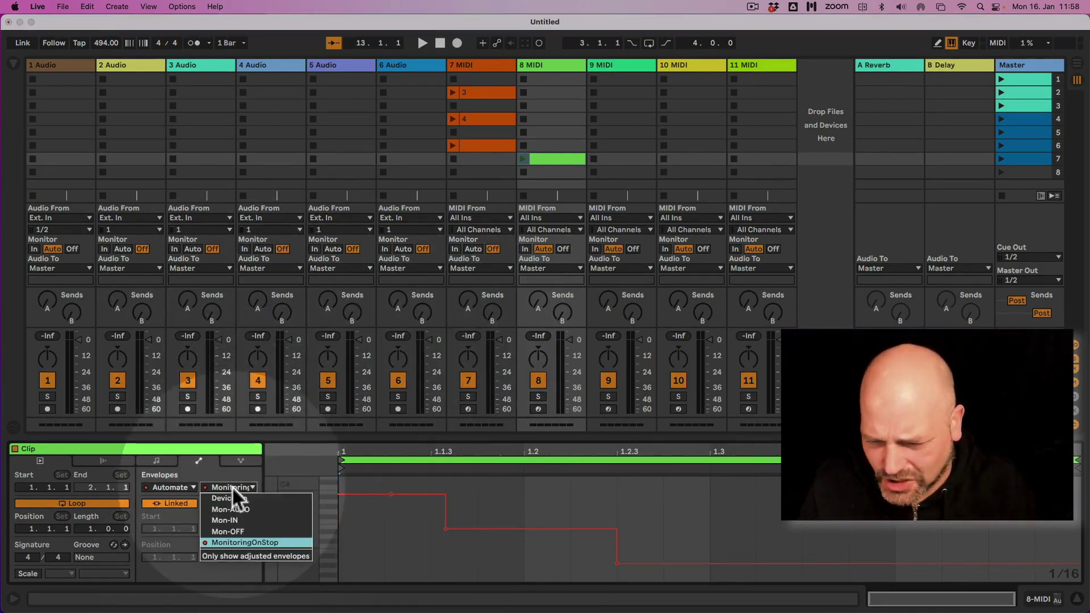
click(233, 486)
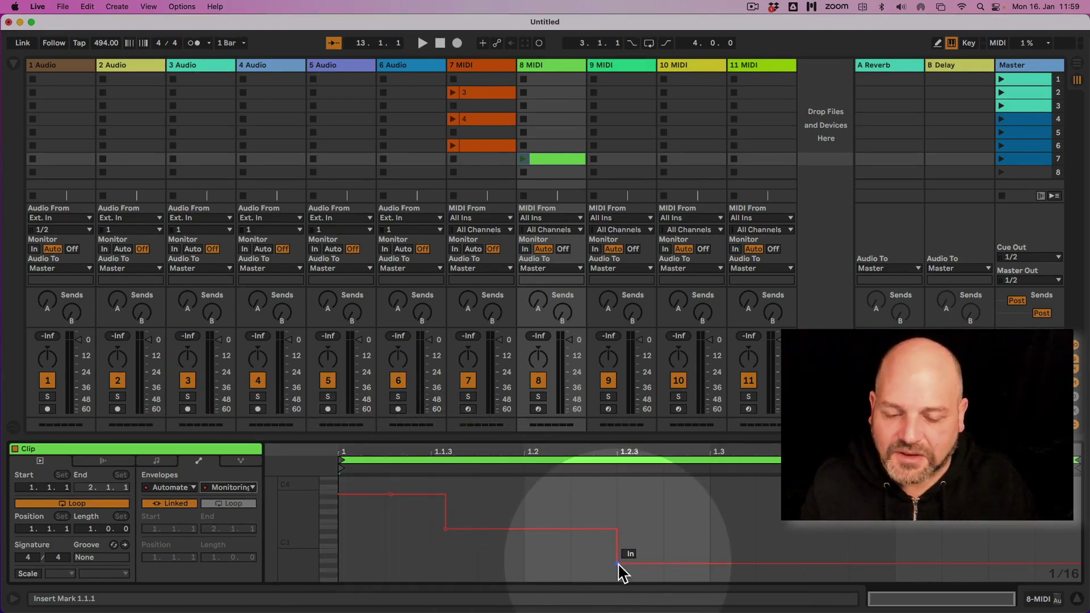
drag(447, 530, 523, 530)
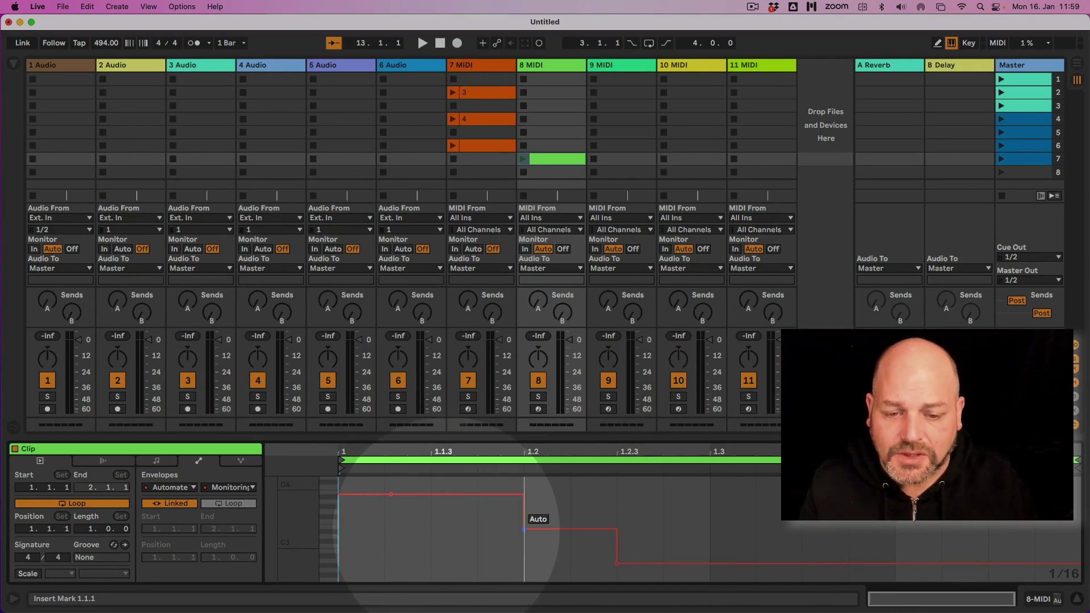
Launch the 8 MIDI clip in scene 7 and set the song tempo to 84 BPM.
drag(105, 42, 106, 54)
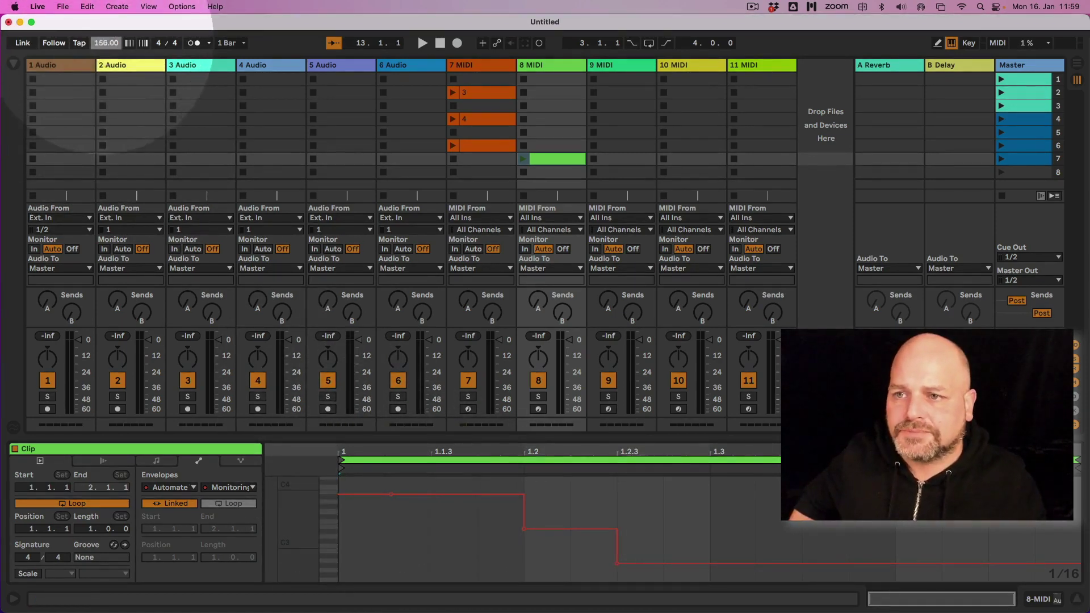
click(538, 161)
click(521, 158)
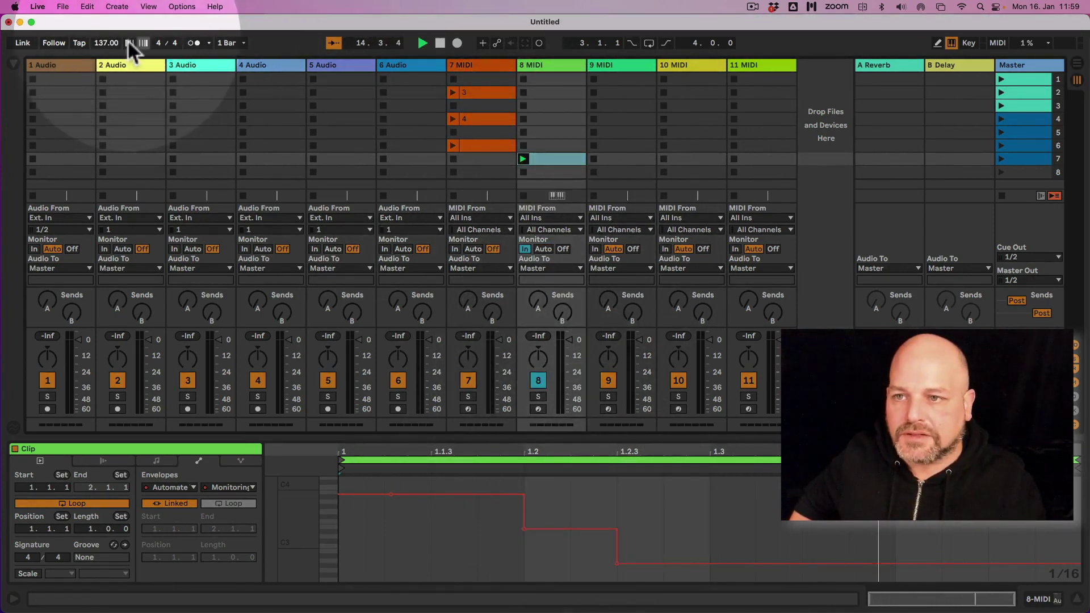
click(105, 43)
text(84)
click(150, 42)
click(524, 260)
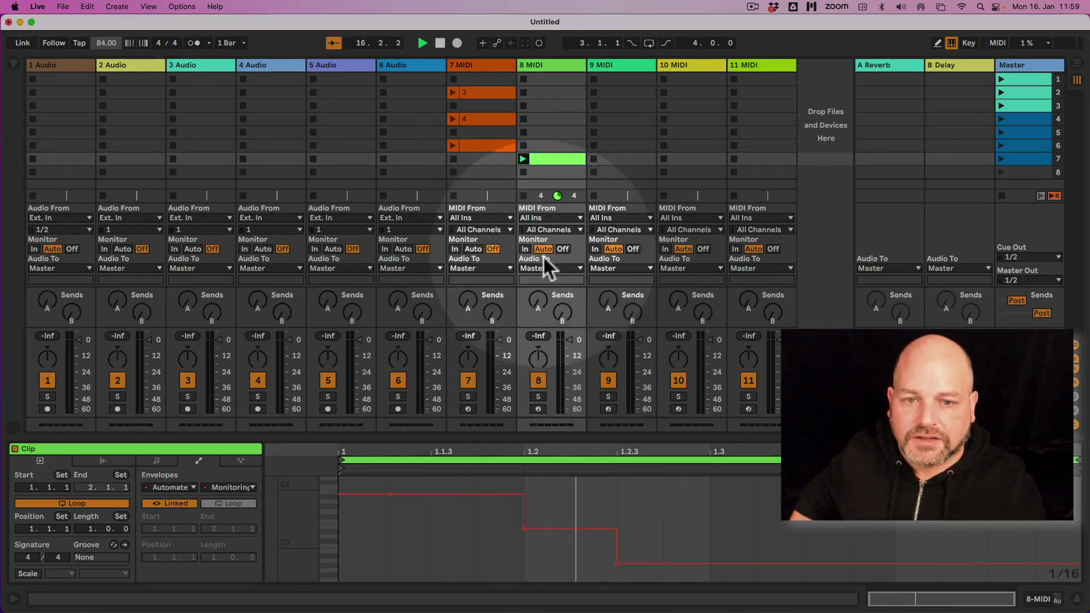
Move the MonitoringOnStop envelope's In breakpoint to about 1.3.3 while the clip plays, and stop playback.
drag(617, 564, 786, 563)
click(550, 259)
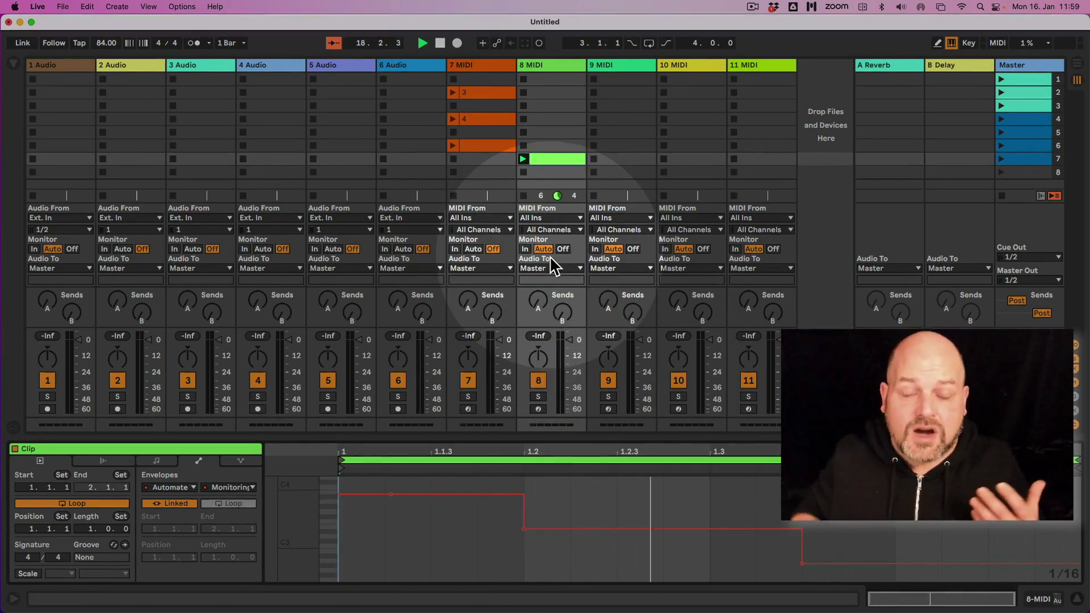
click(550, 264)
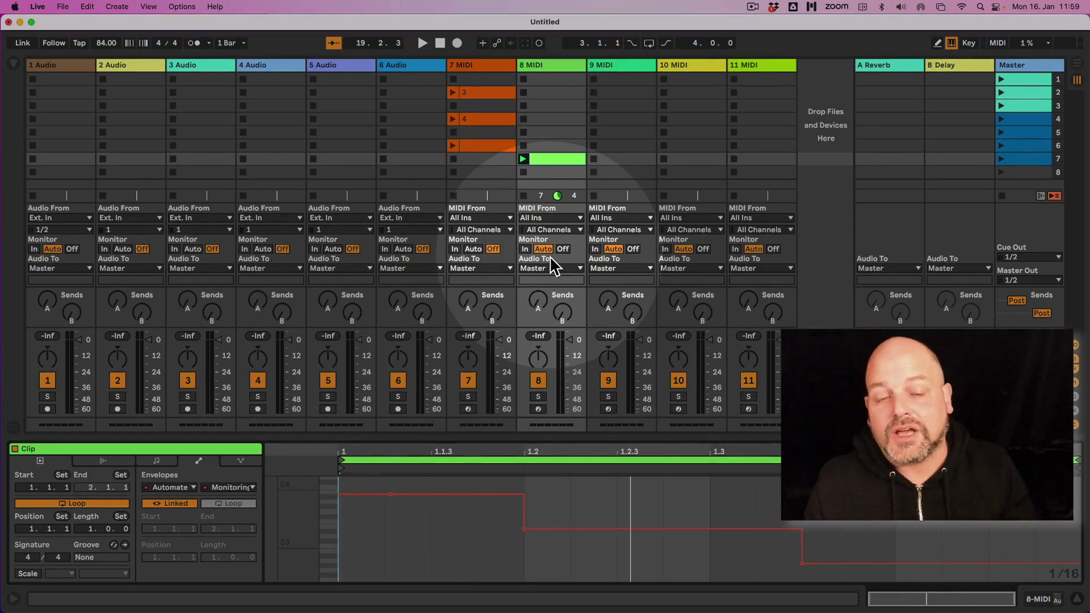
Create empty MIDI clips on 9 MIDI, 10 MIDI and 11 MIDI in scene 7, and launch the scene.
double_click(628, 159)
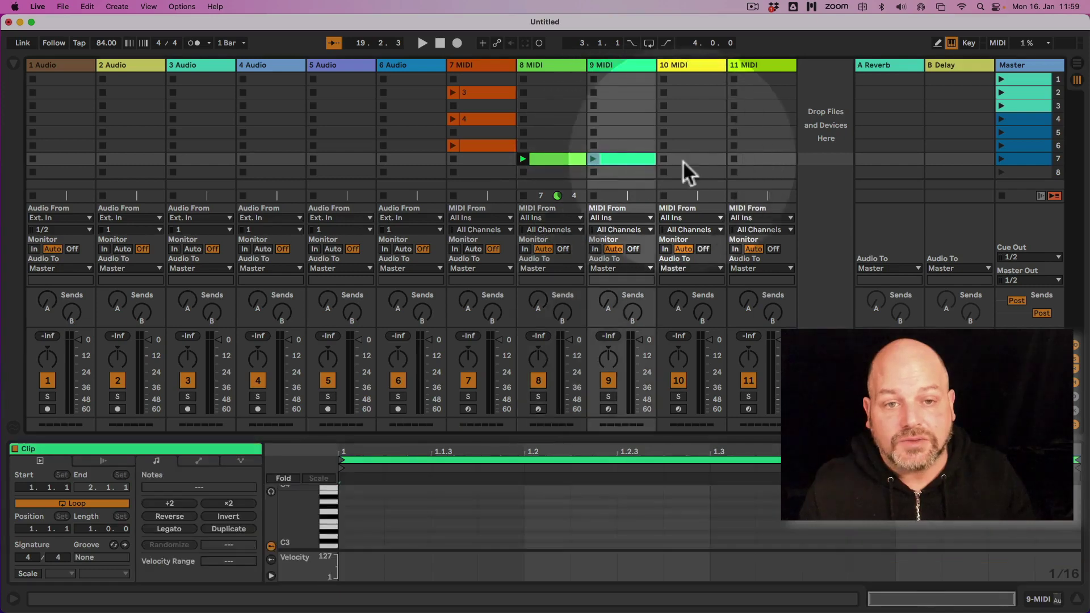
double_click(699, 159)
click(759, 160)
double_click(759, 160)
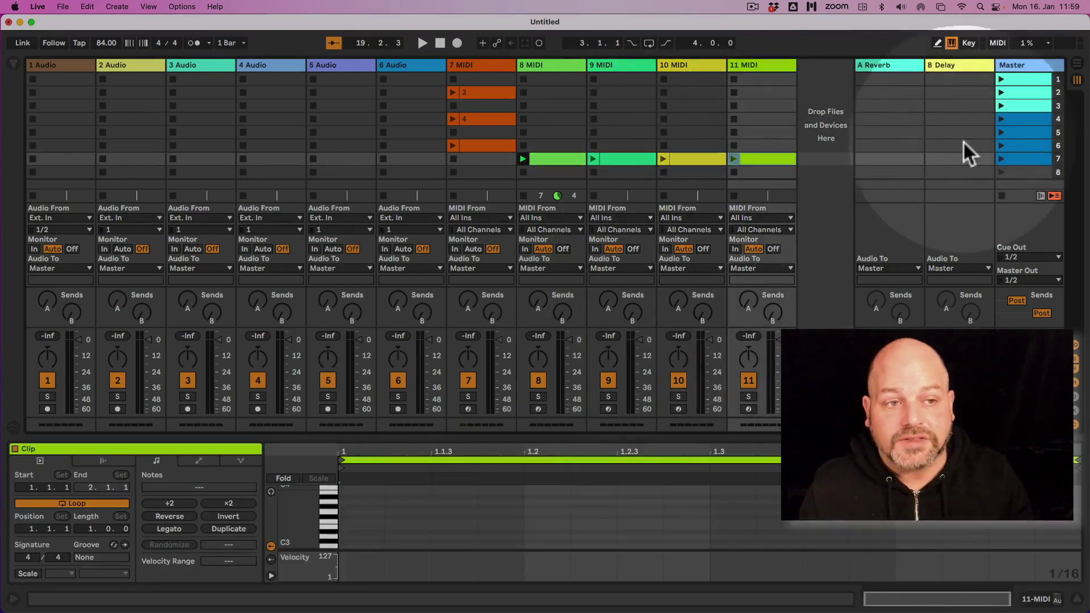
click(1001, 159)
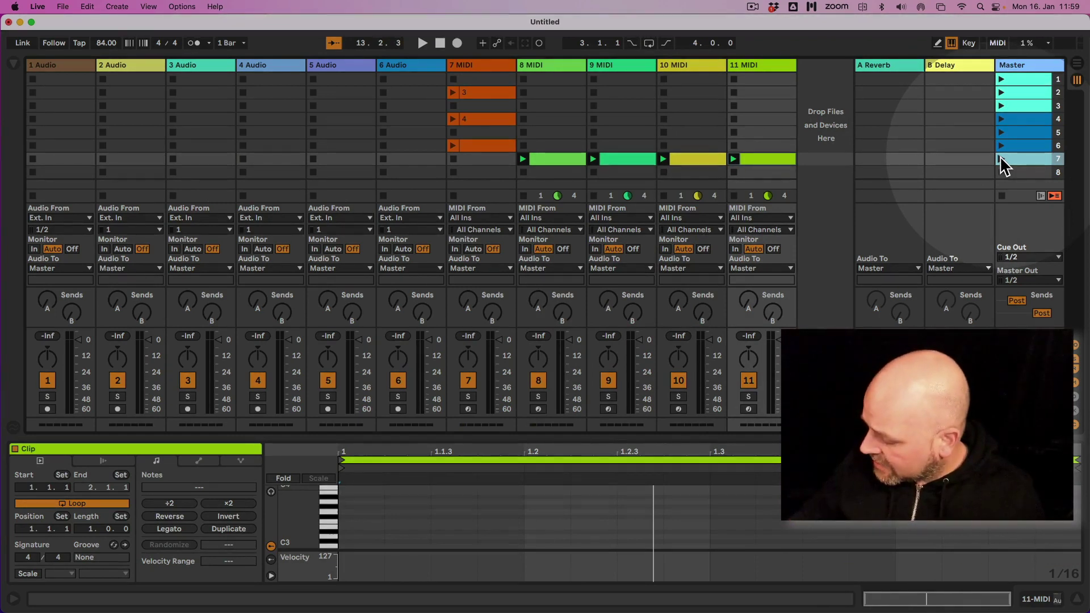
Return 7 MIDI to the arrangement and draw MonitoringOnStop automation stepping from Off to Auto at about bar 67 and In at about bar 74.
key(Tab)
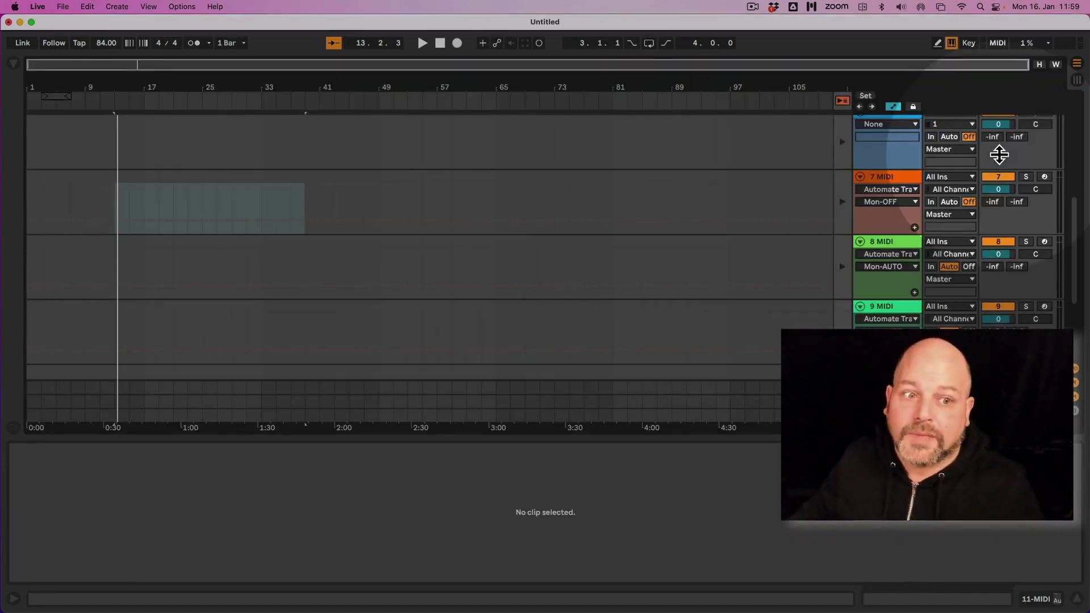
scroll(852, 210, up, 2)
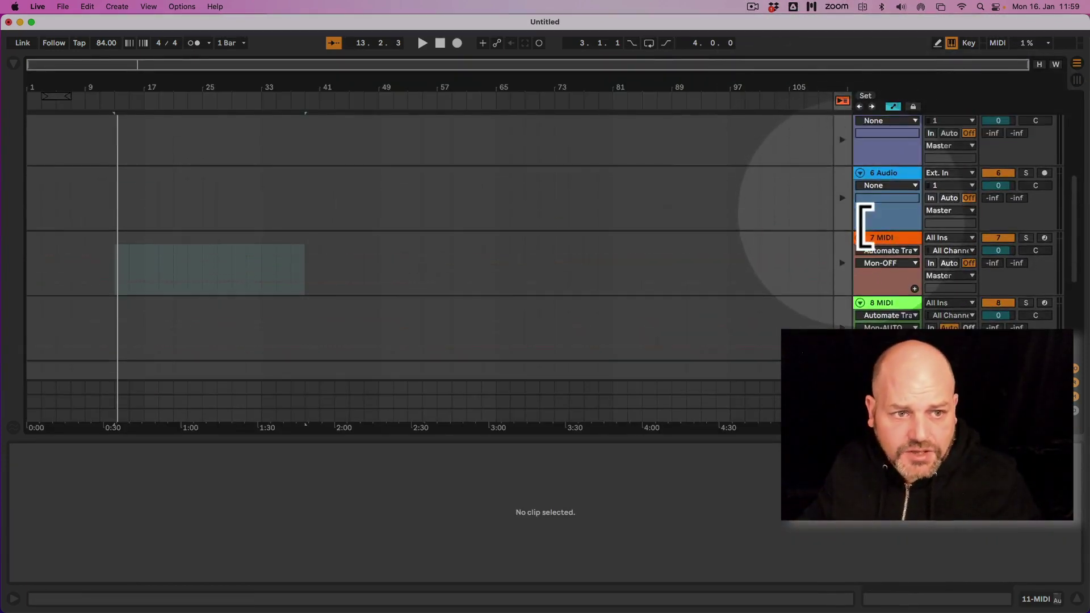
click(843, 264)
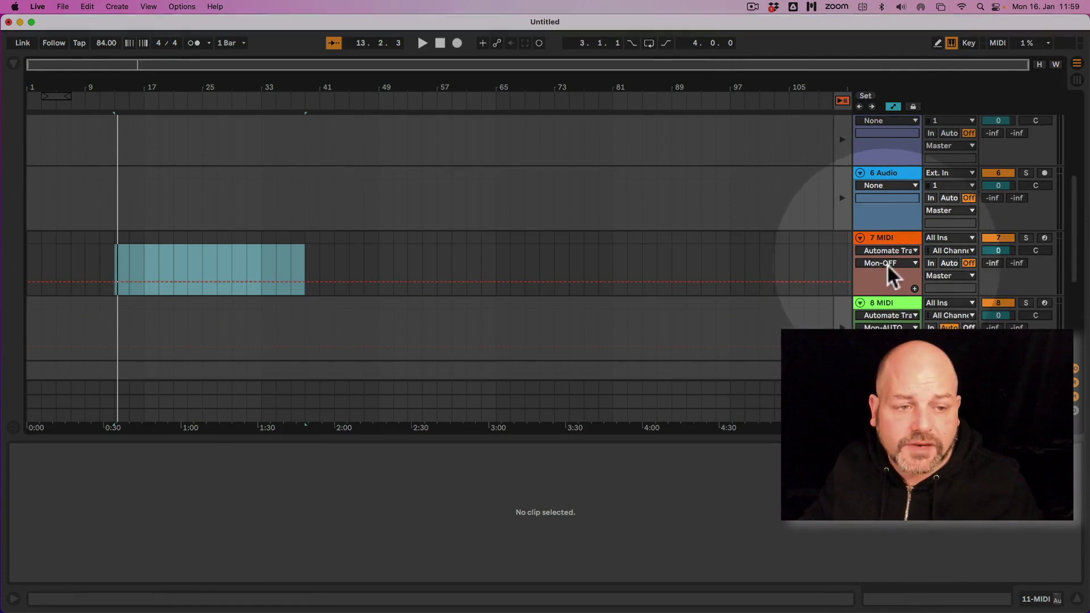
click(883, 264)
click(891, 318)
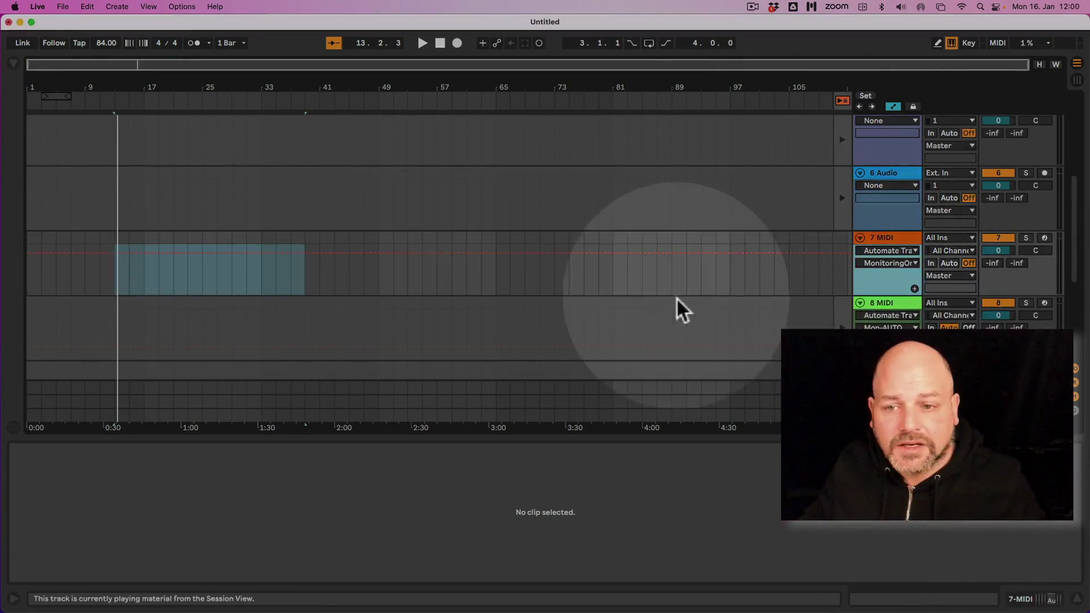
mouse_move(509, 253)
mouse_down()
mouse_move(508, 269)
mouse_move(560, 285)
mouse_up()
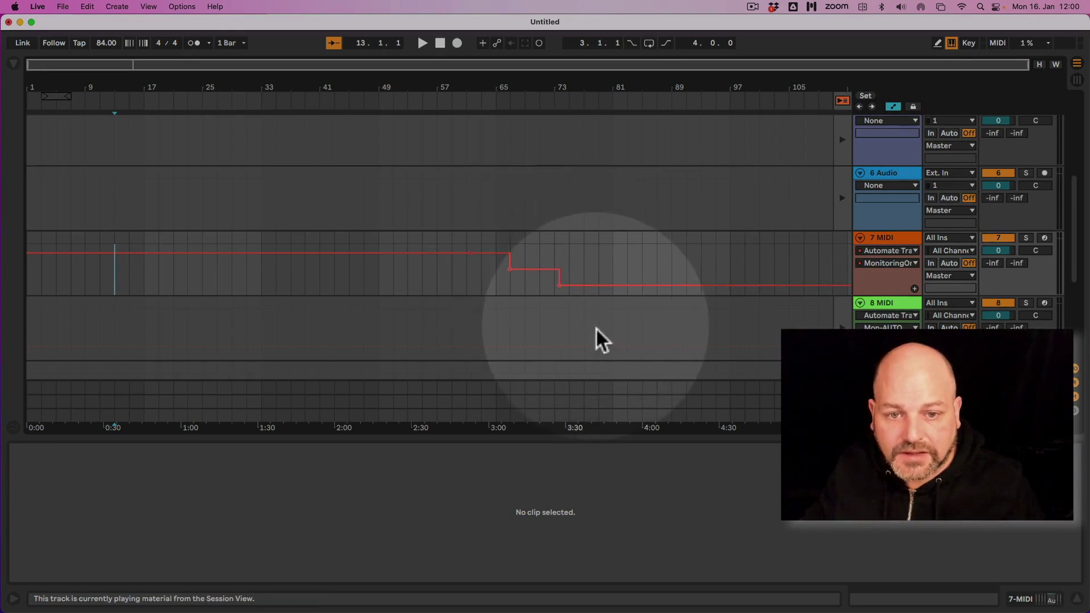
Play the arrangement from bar 61, raise the song tempo to 941 BPM, and stop playback.
scroll(598, 329, down, 5)
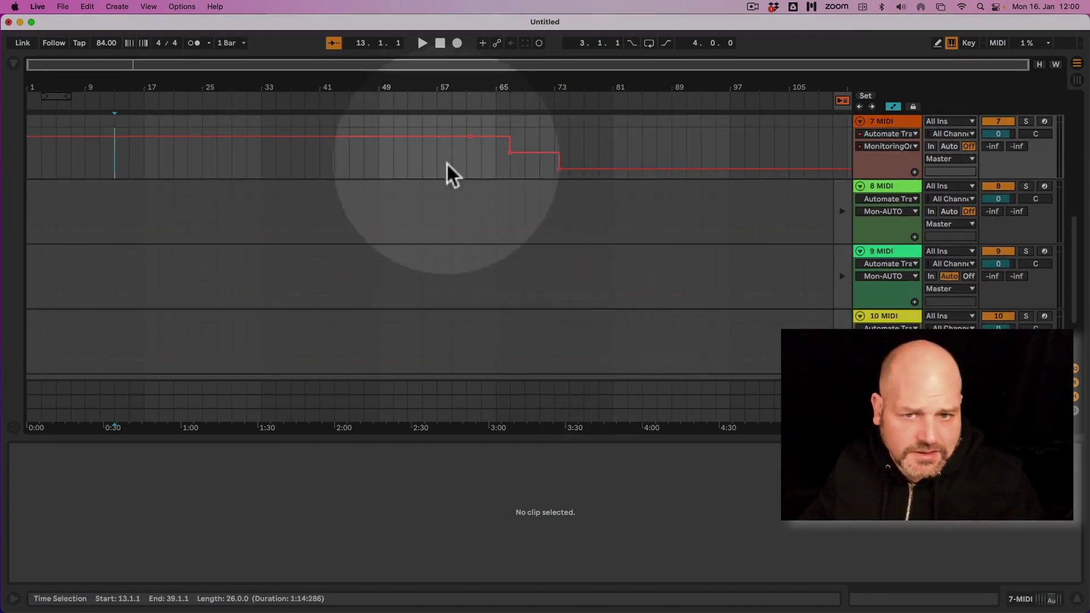
click(463, 148)
key(space)
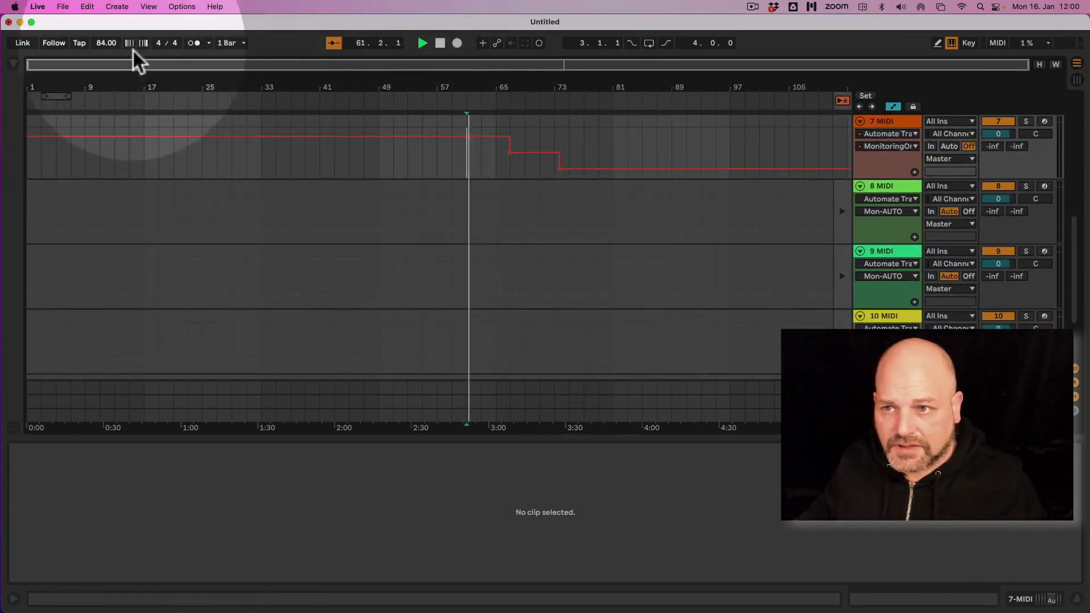
drag(106, 42, 106, 6)
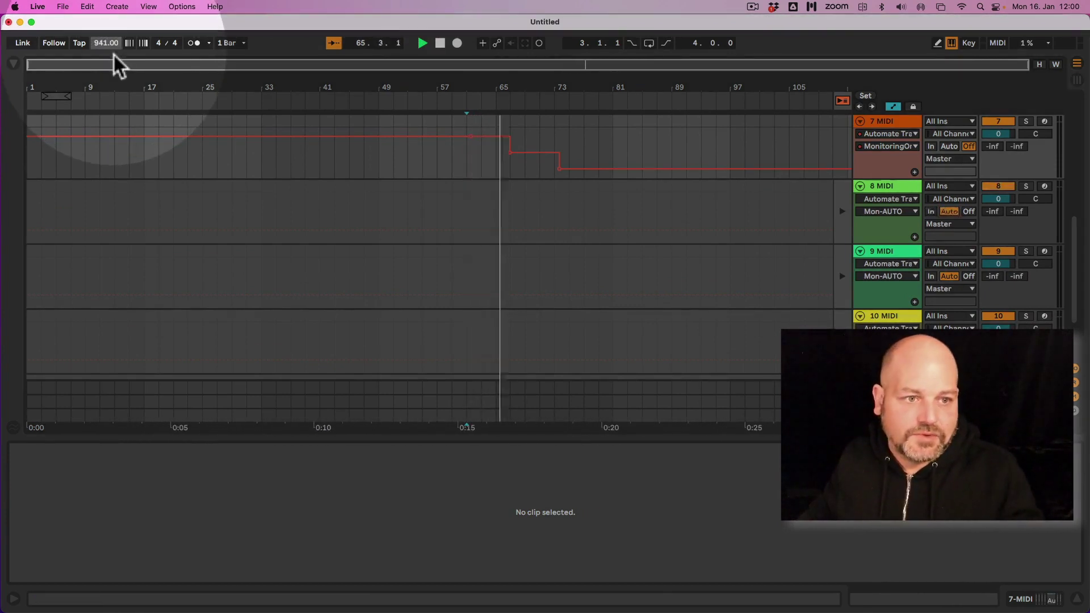
click(879, 128)
Delete the 7 MIDI clip in scene 6 and the 8 MIDI to 11 MIDI clips in scene 7 in Session View.
key(Tab)
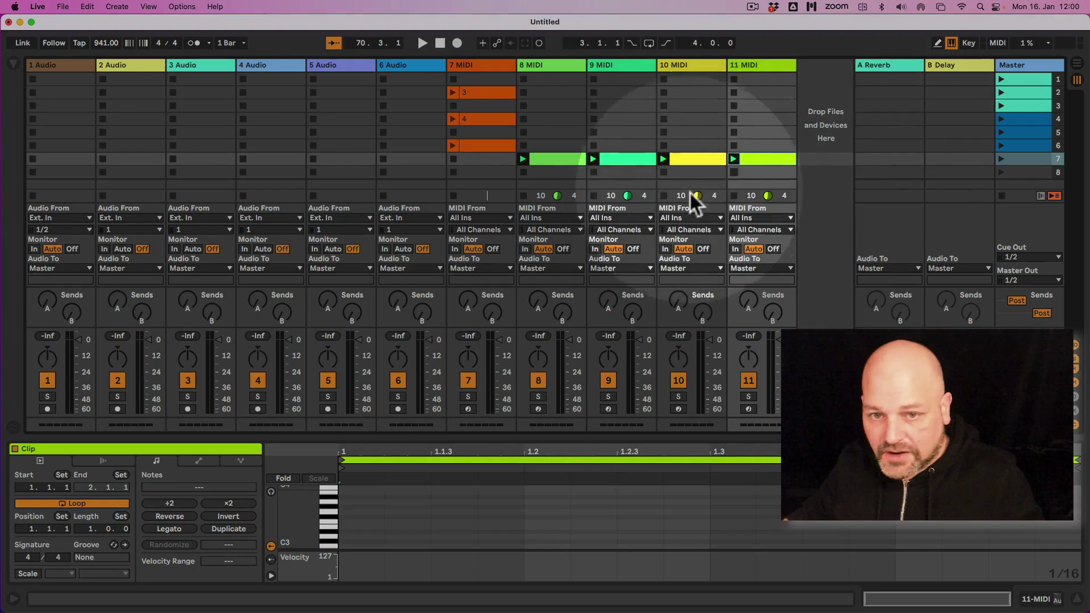
click(485, 146)
click(556, 159)
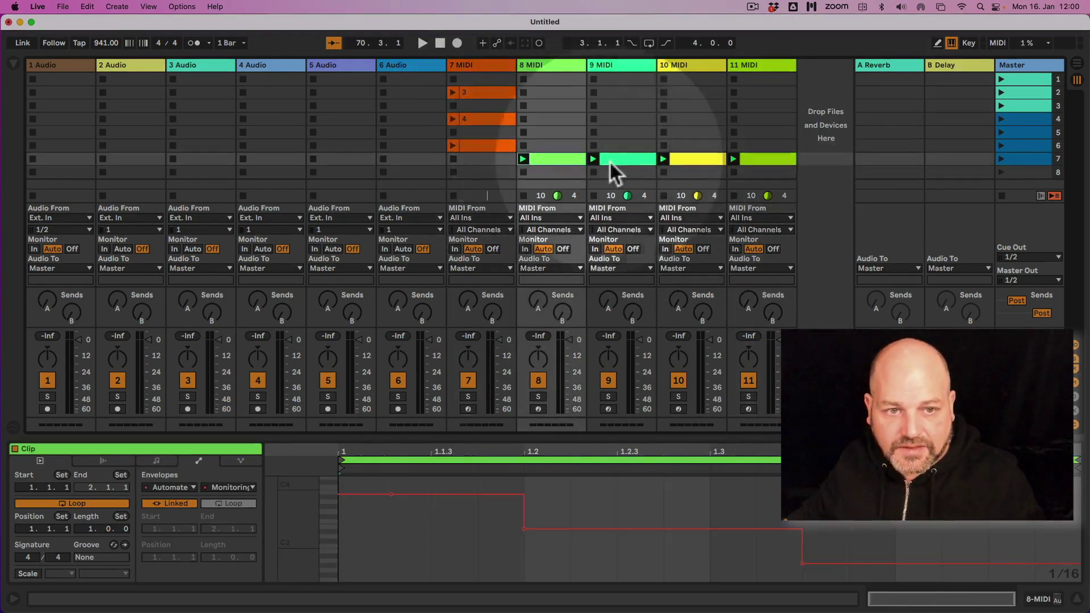
drag(773, 172, 472, 135)
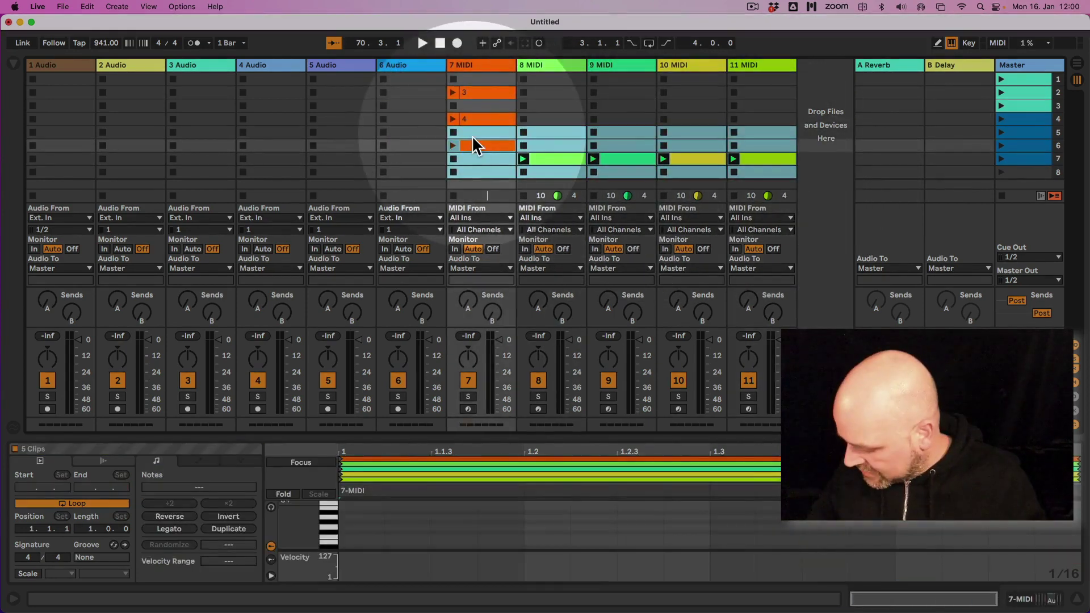
key(Delete)
Play the arrangement from bar 61 through both automation steps to check 7 MIDI's monitoring changes, and stop playback.
key(Tab)
click(466, 156)
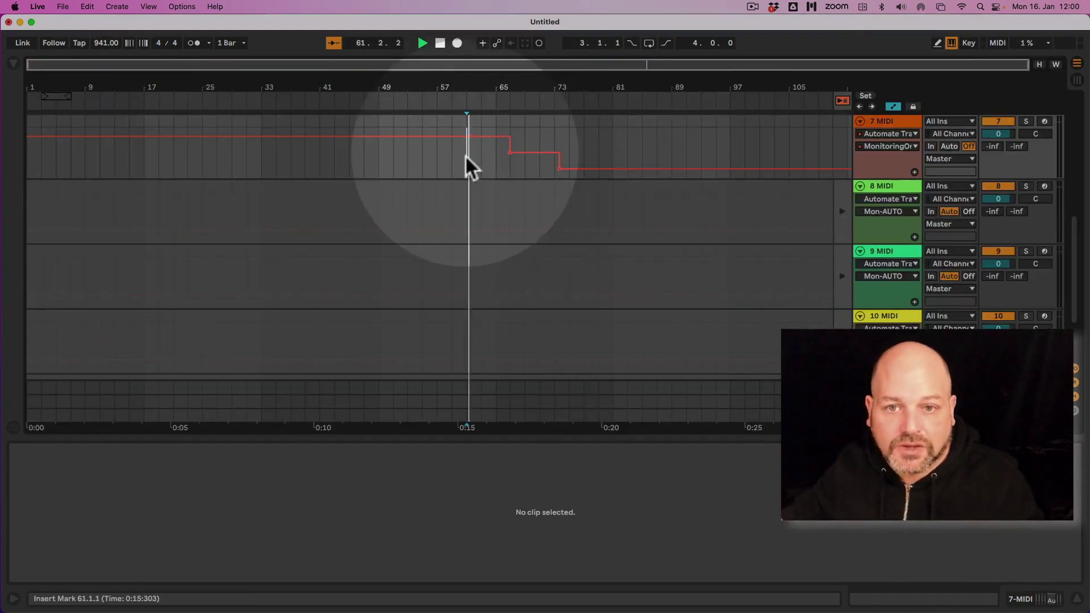
key(space)
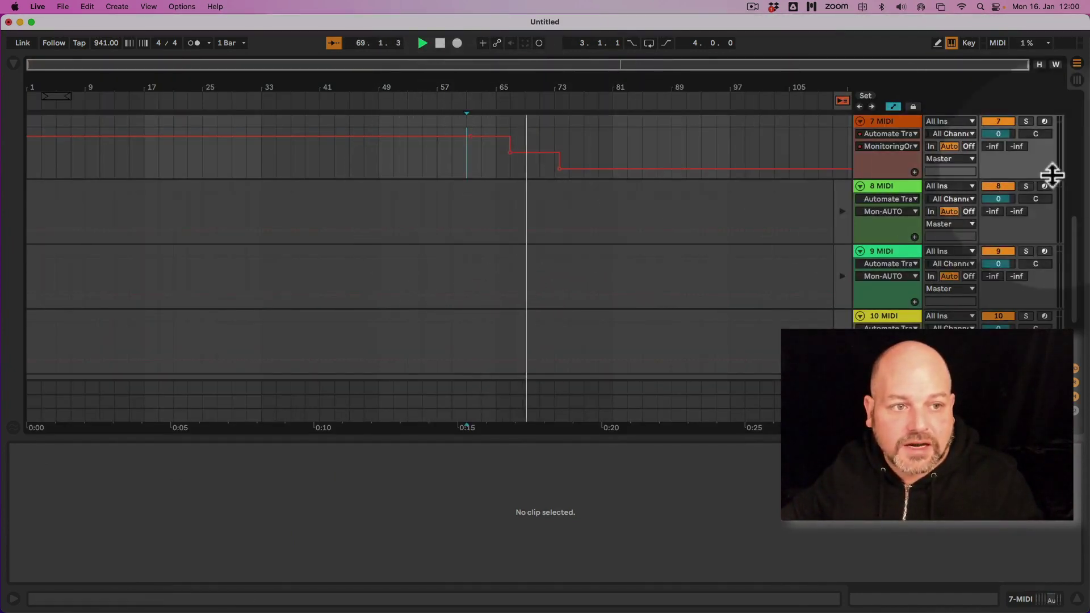
click(950, 146)
click(930, 146)
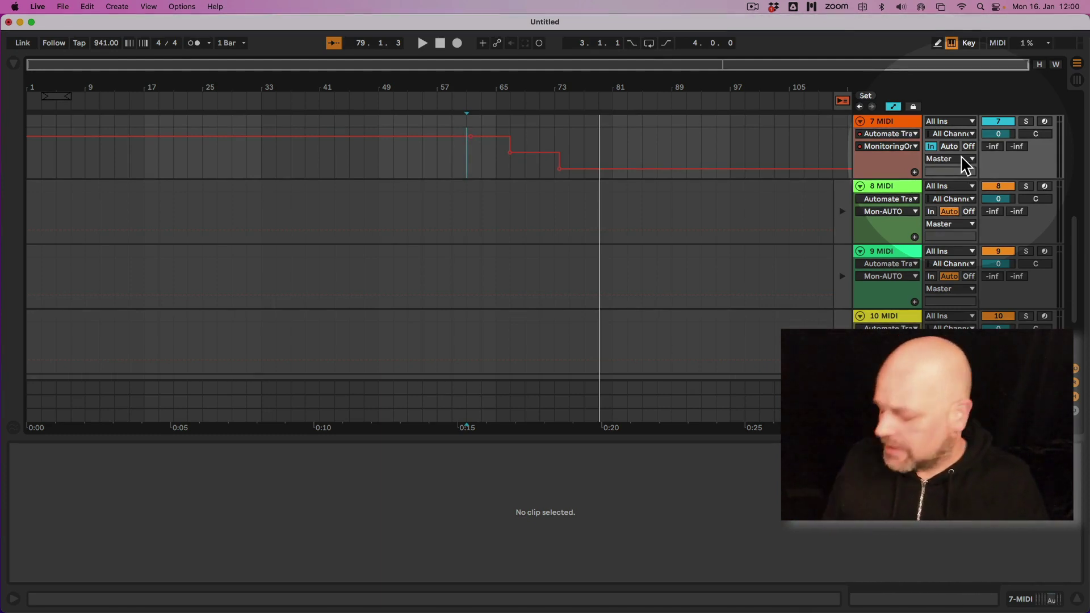
Show the devices of 7 MIDI in Session View and activate the Automate Mute This Track device.
key(Tab)
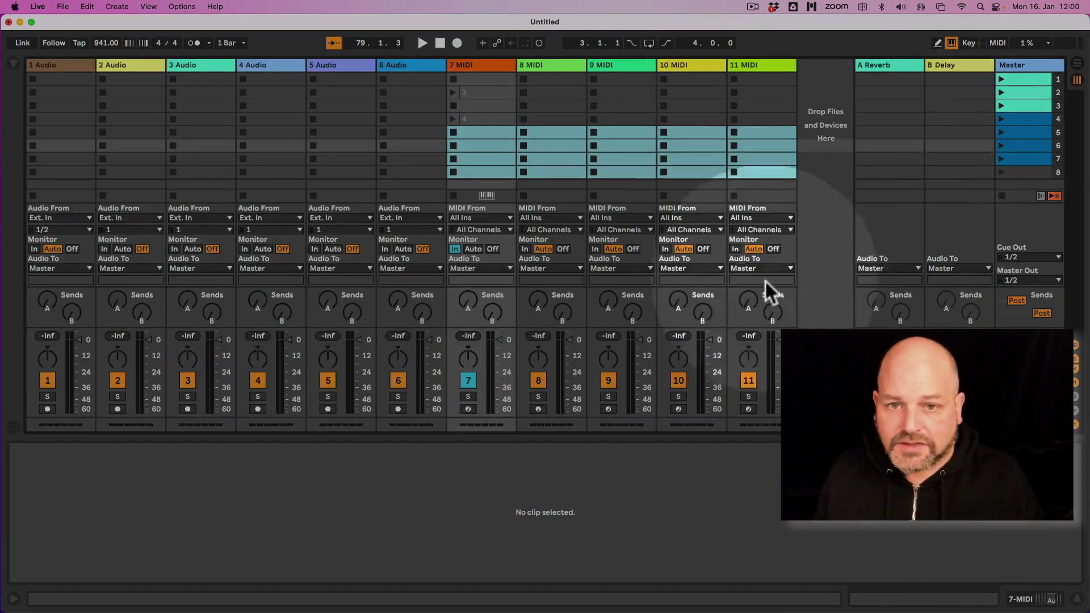
click(472, 67)
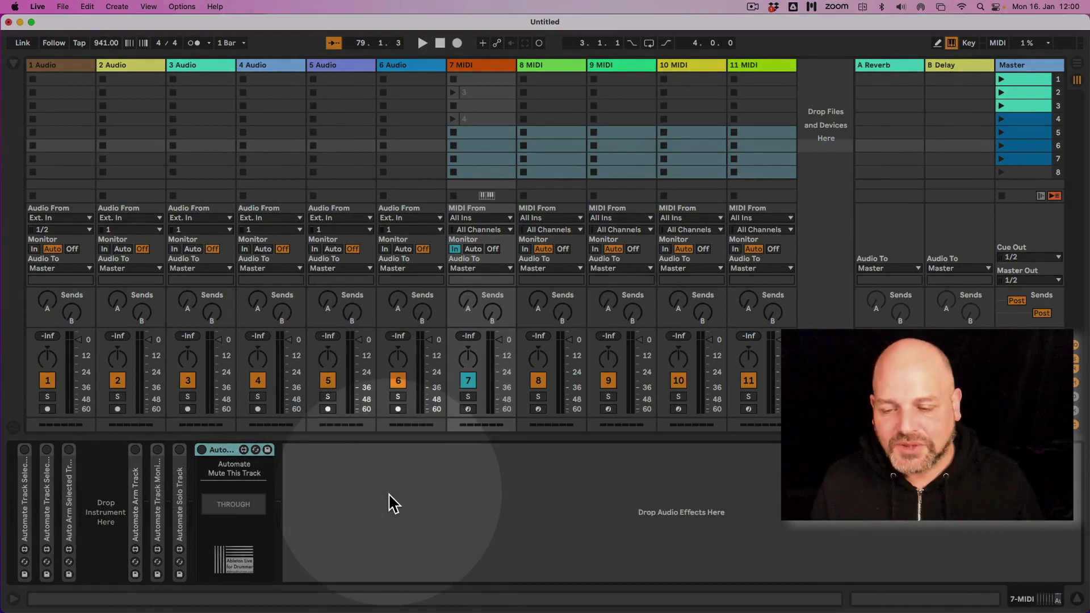
click(203, 450)
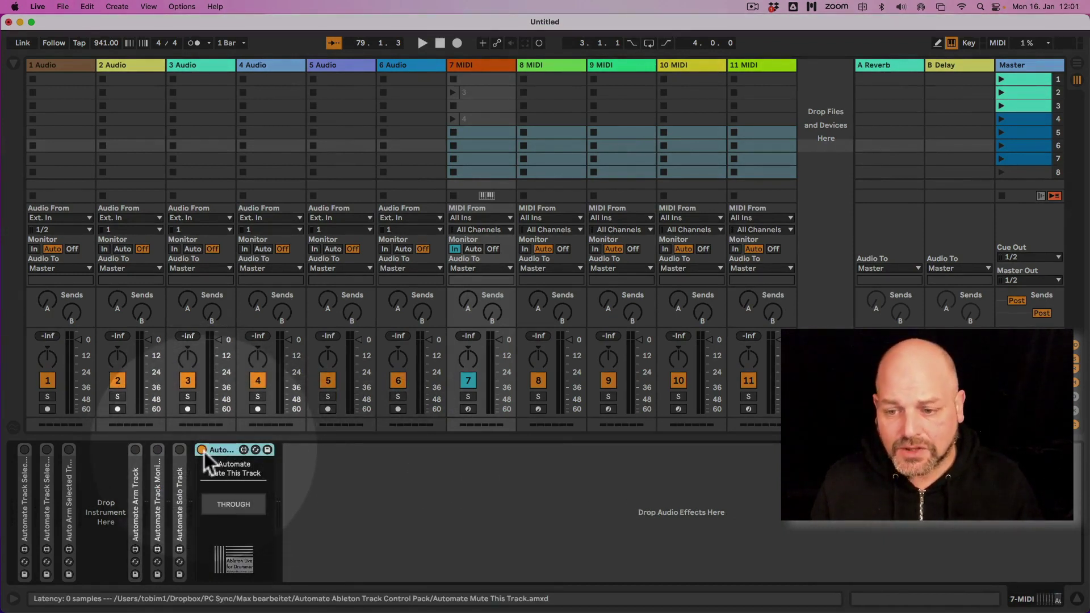
click(202, 451)
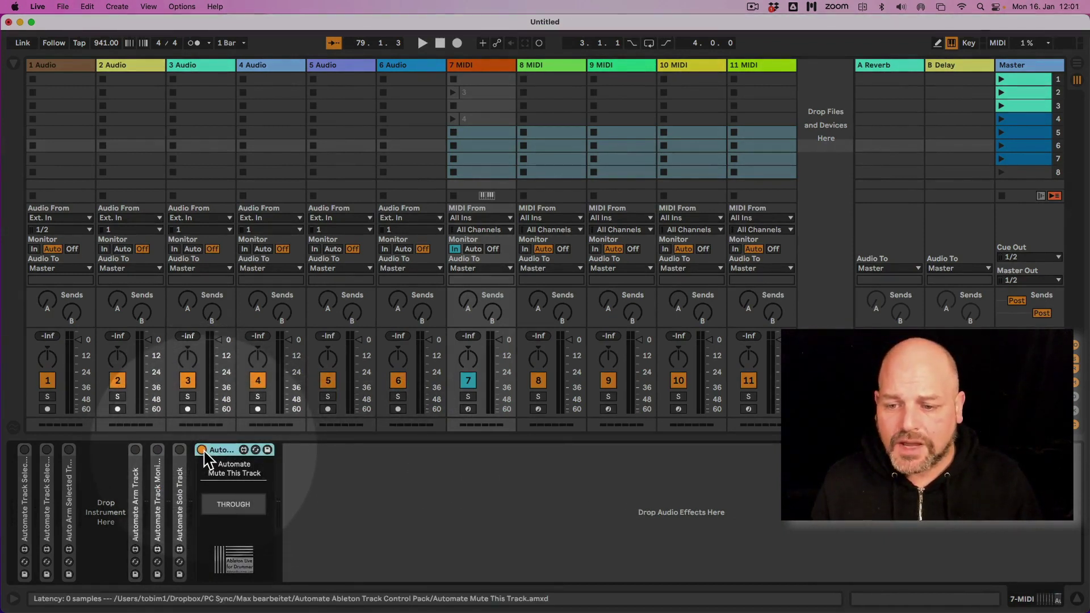
Toggle Automate Mute This Track repeatedly between Through and Muted, leaving it on Muted.
click(237, 506)
click(237, 506)
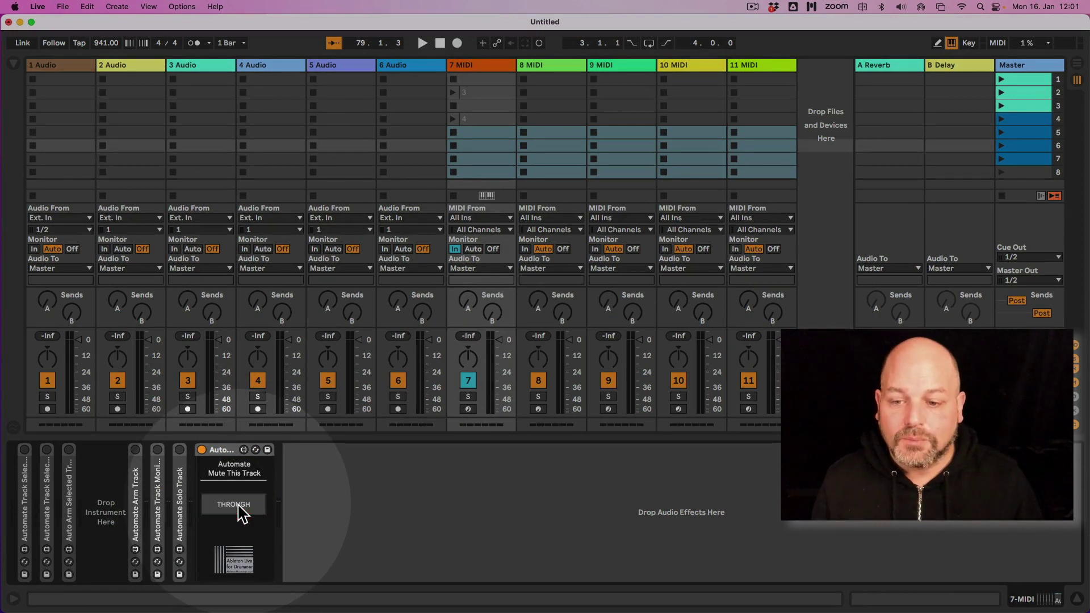
click(238, 506)
click(237, 506)
click(238, 506)
click(237, 506)
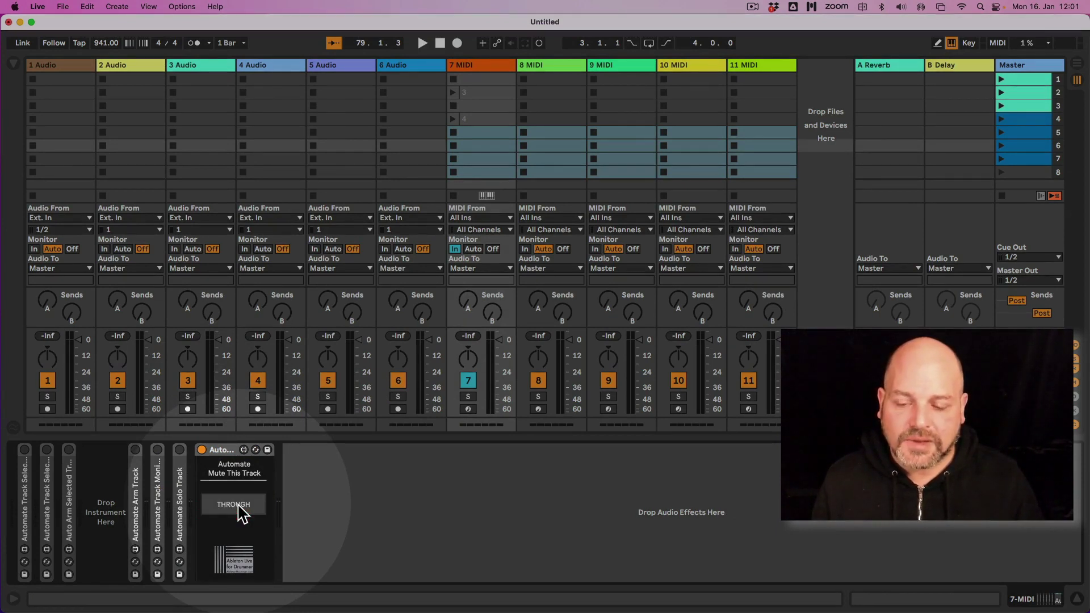
click(237, 506)
click(238, 506)
click(237, 506)
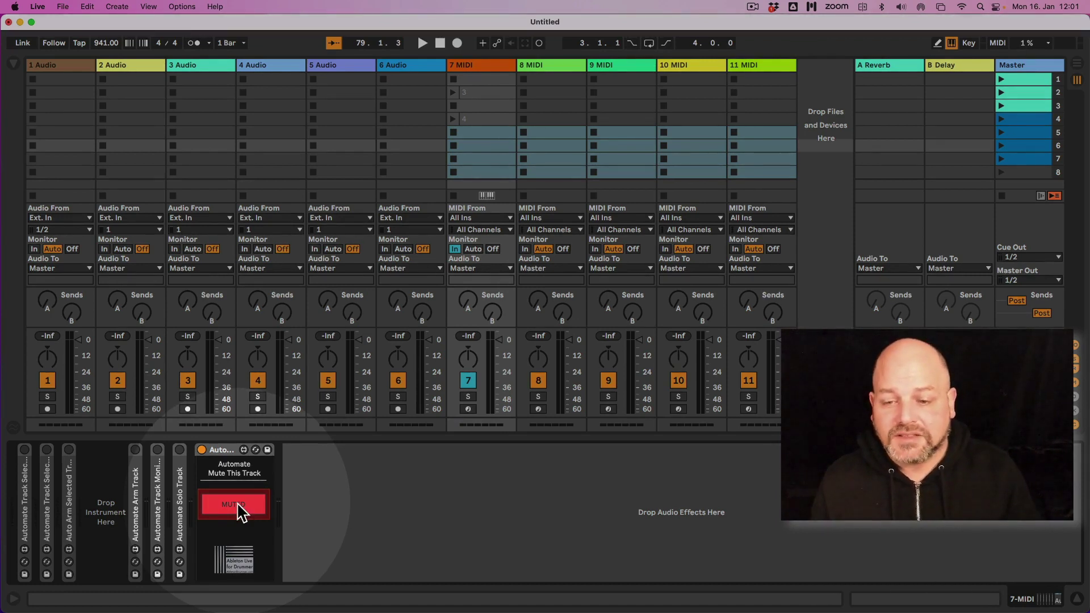
click(238, 506)
click(237, 506)
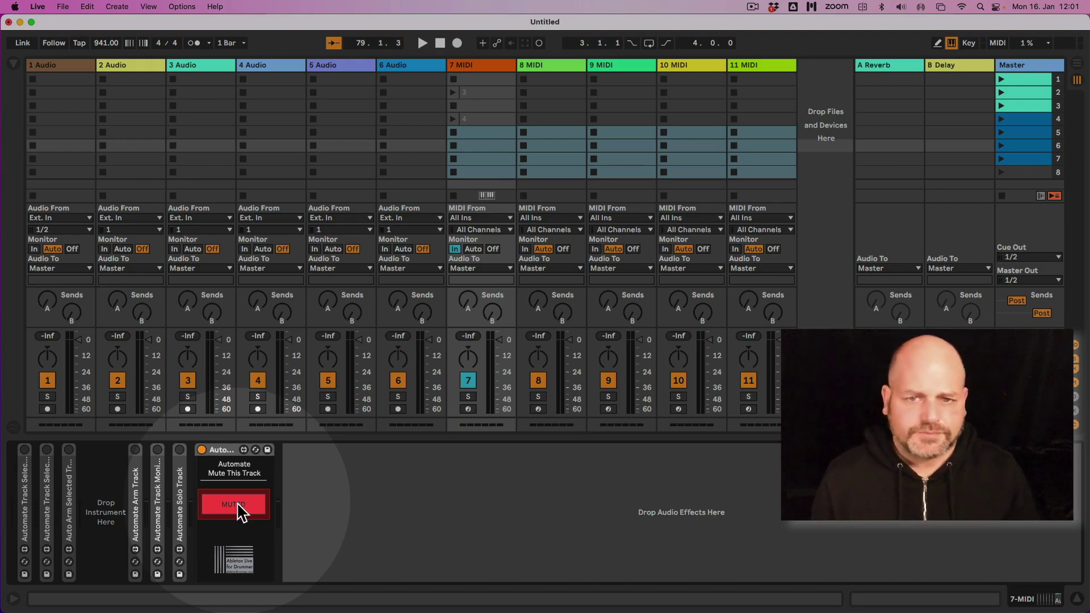
click(237, 506)
click(238, 506)
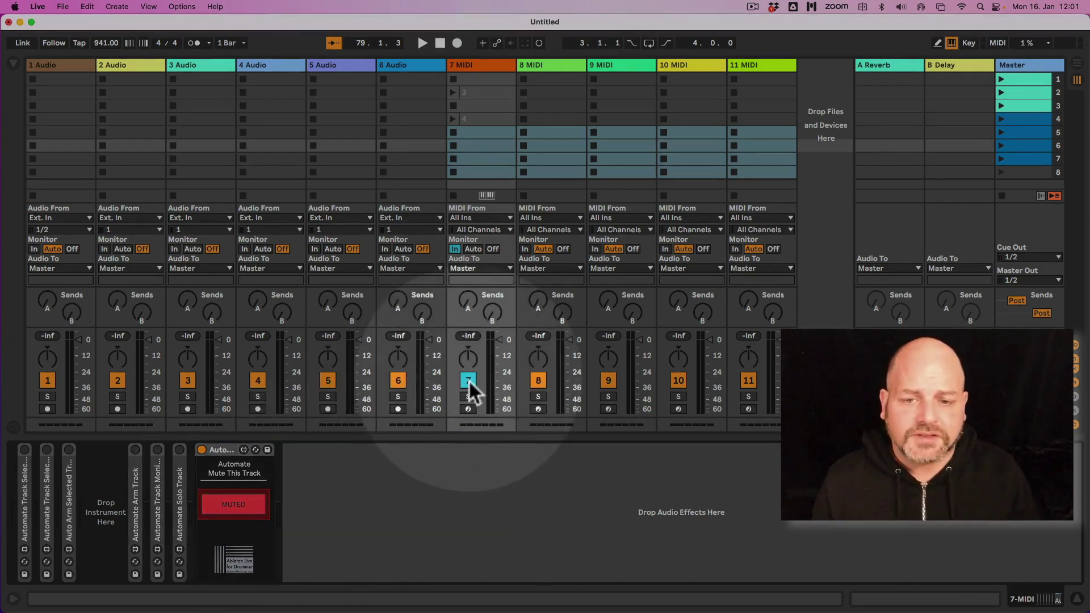
Switch 7 MIDI off and on with its track activator, and toggle the mute device to Through and back to Muted.
click(469, 380)
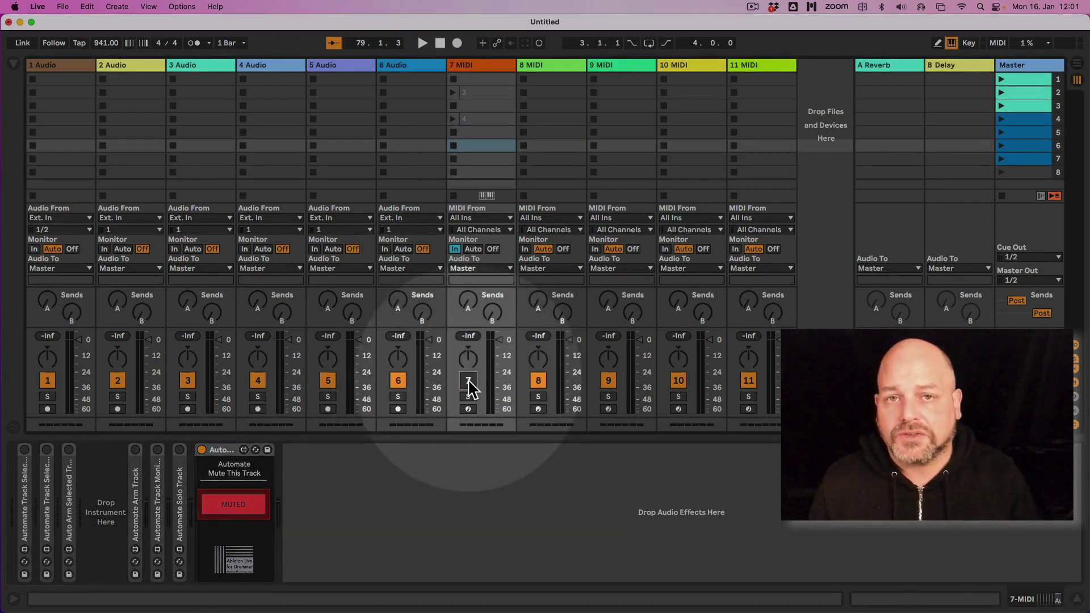
click(228, 507)
click(226, 506)
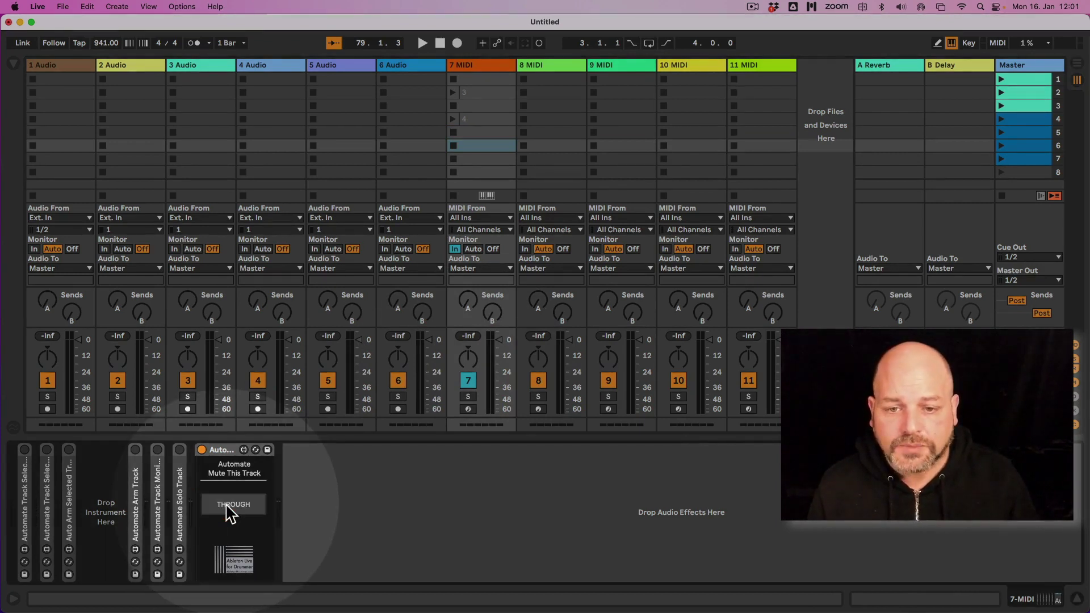
click(230, 512)
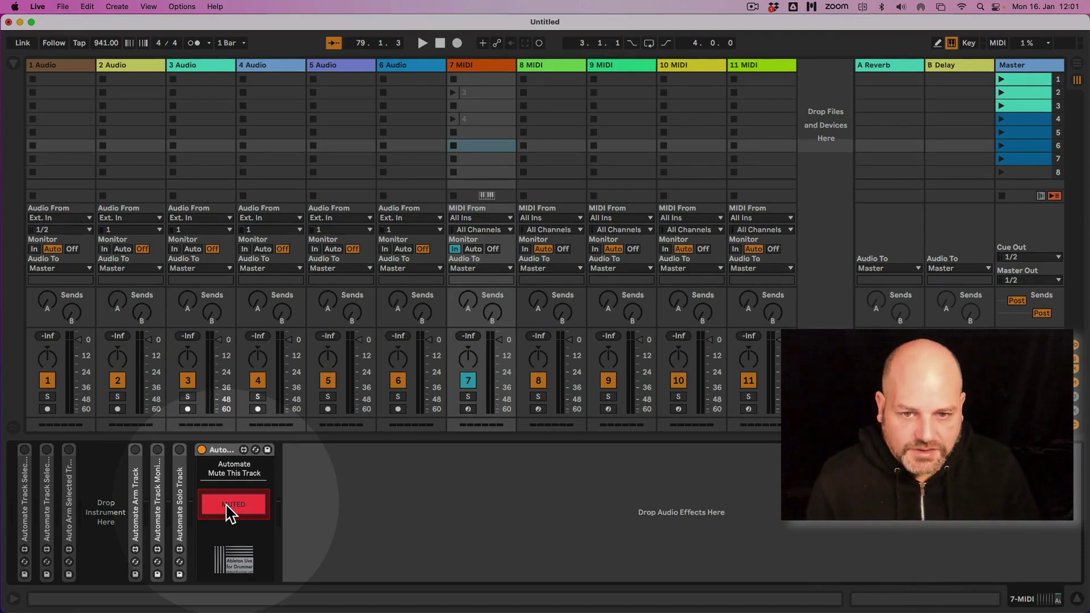
Create a MIDI clip on 7 MIDI in scene 6 and draw a MuteAudio envelope from Muted to Through at about 1.2.4.
double_click(465, 142)
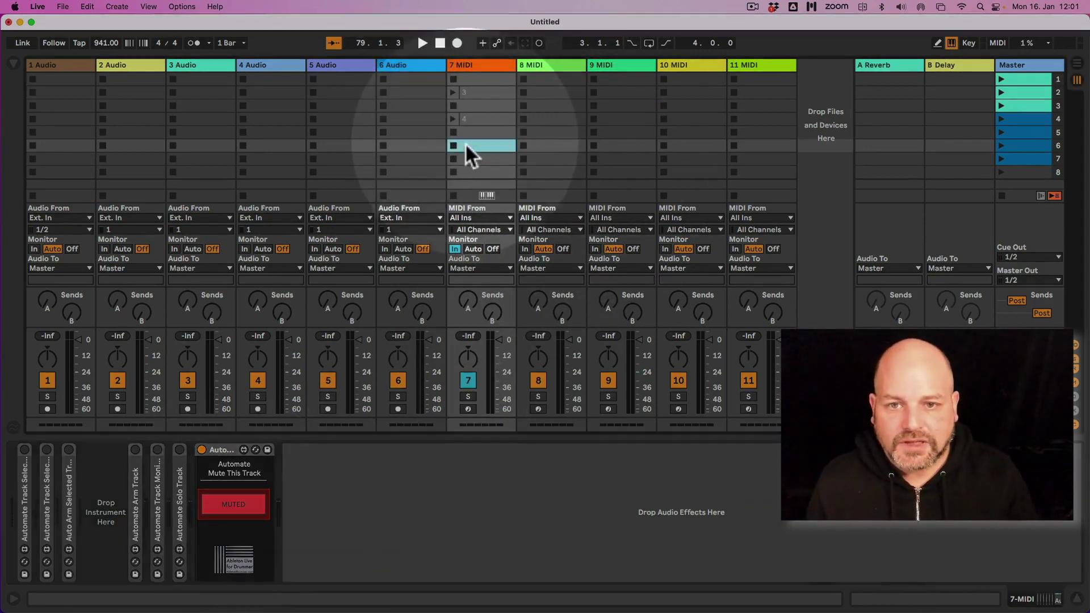
click(200, 461)
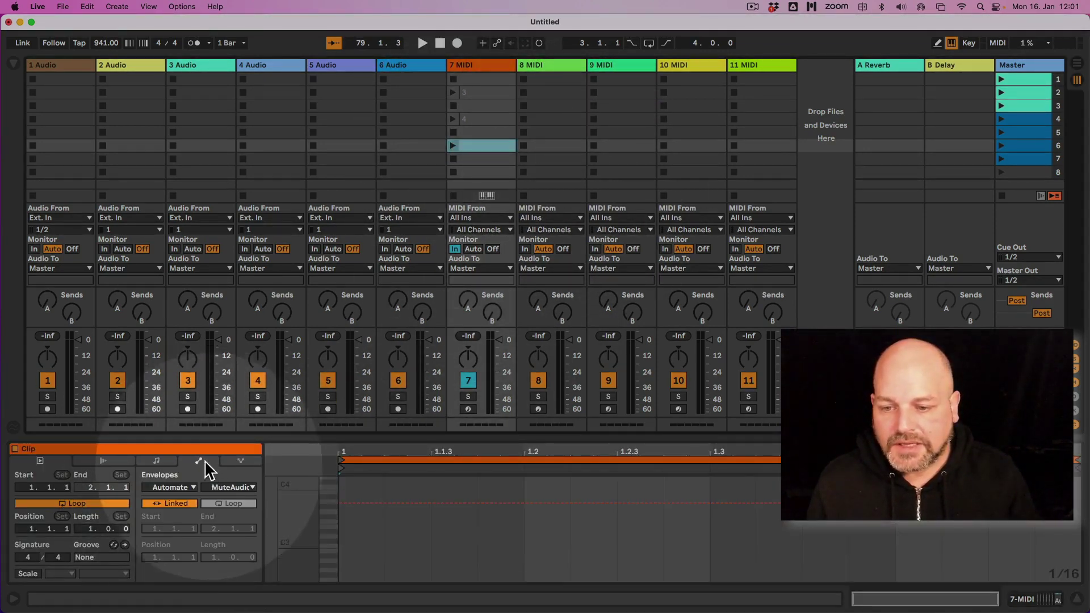
click(402, 503)
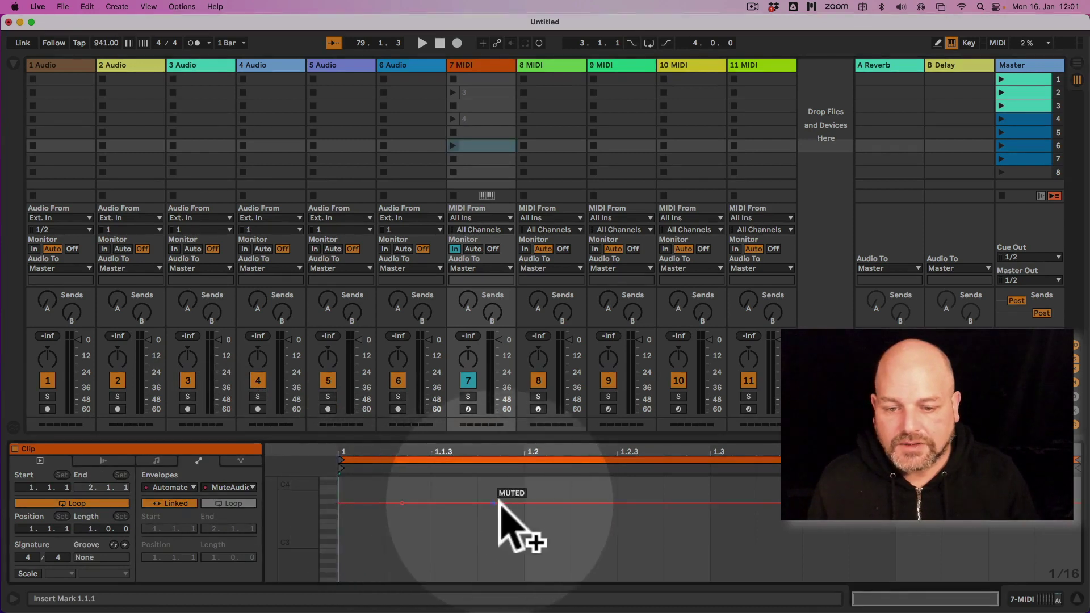
drag(508, 505, 663, 555)
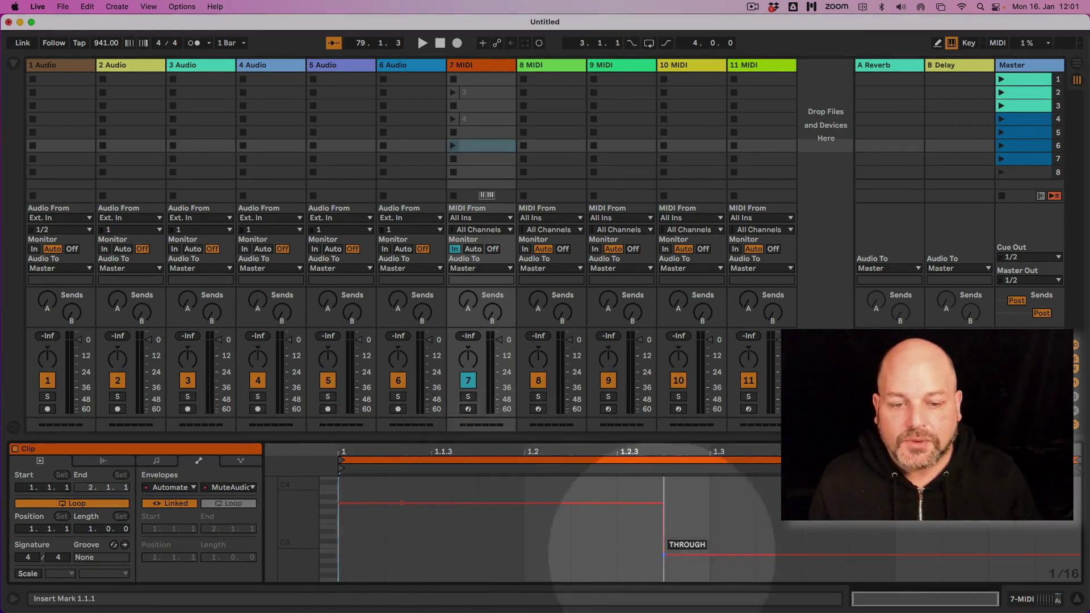
Launch the scene 6 clip with 7 MIDI's devices shown, lower the song tempo to about 99 BPM, and stop playback.
click(464, 65)
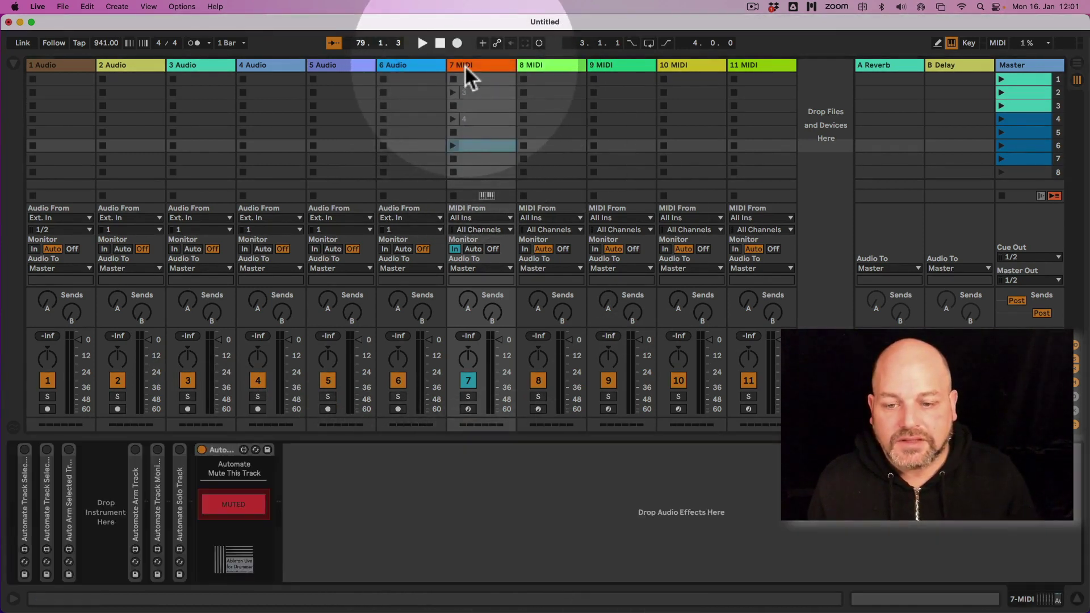
click(451, 145)
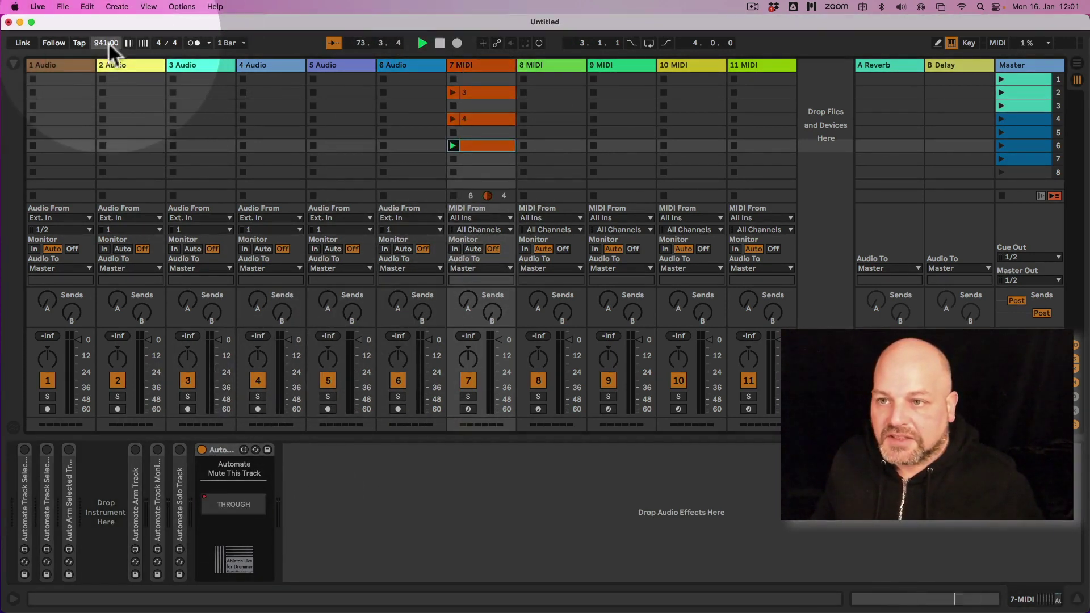
mouse_move(107, 42)
mouse_down()
mouse_move(107, 96)
mouse_move(114, 34)
mouse_up()
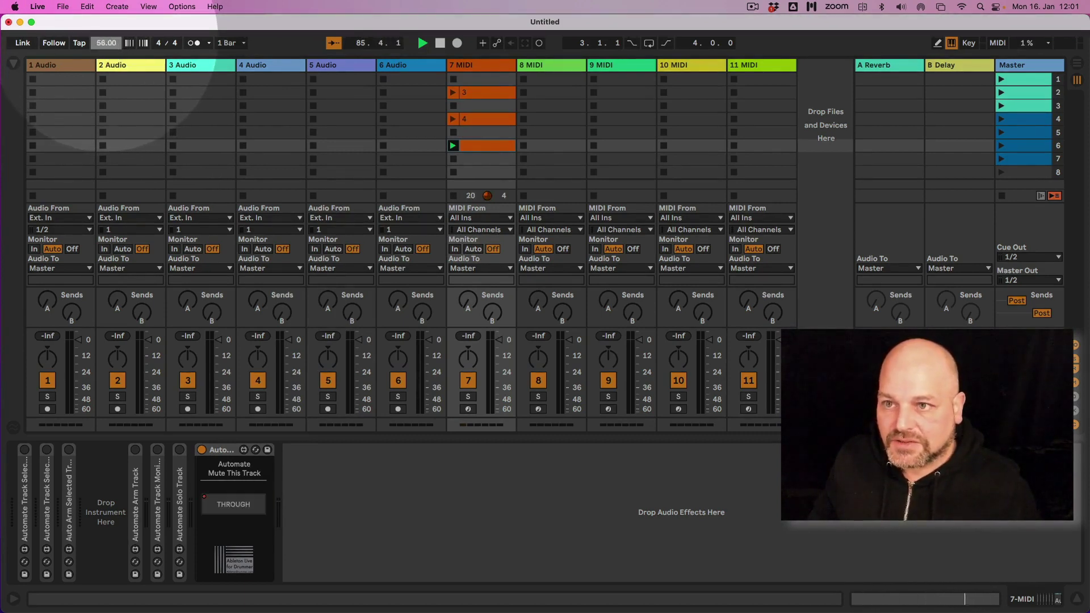
text(106)
key(Return)
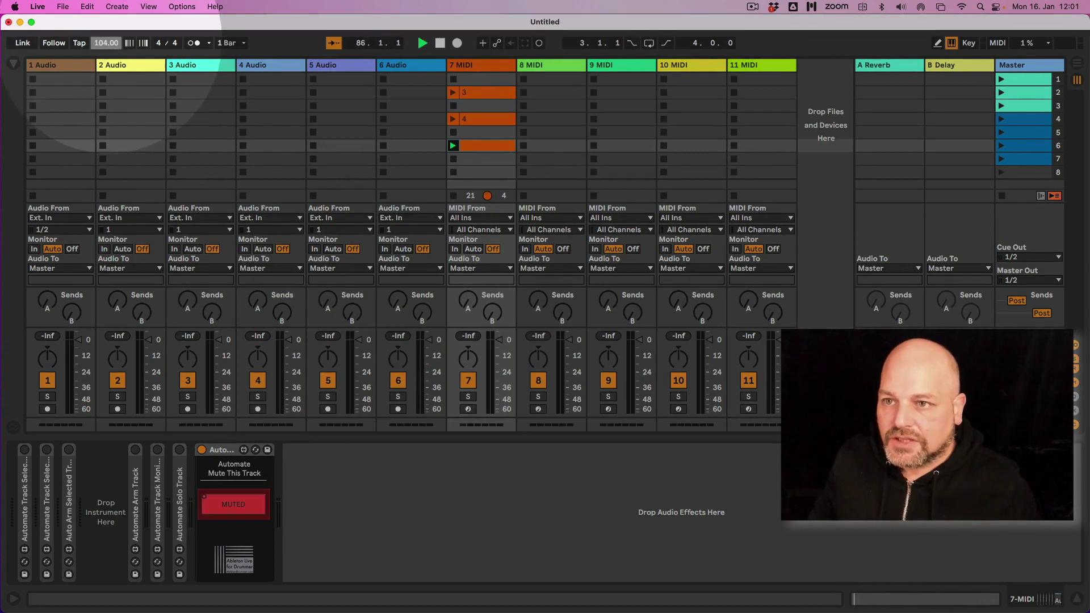
drag(108, 43, 108, 40)
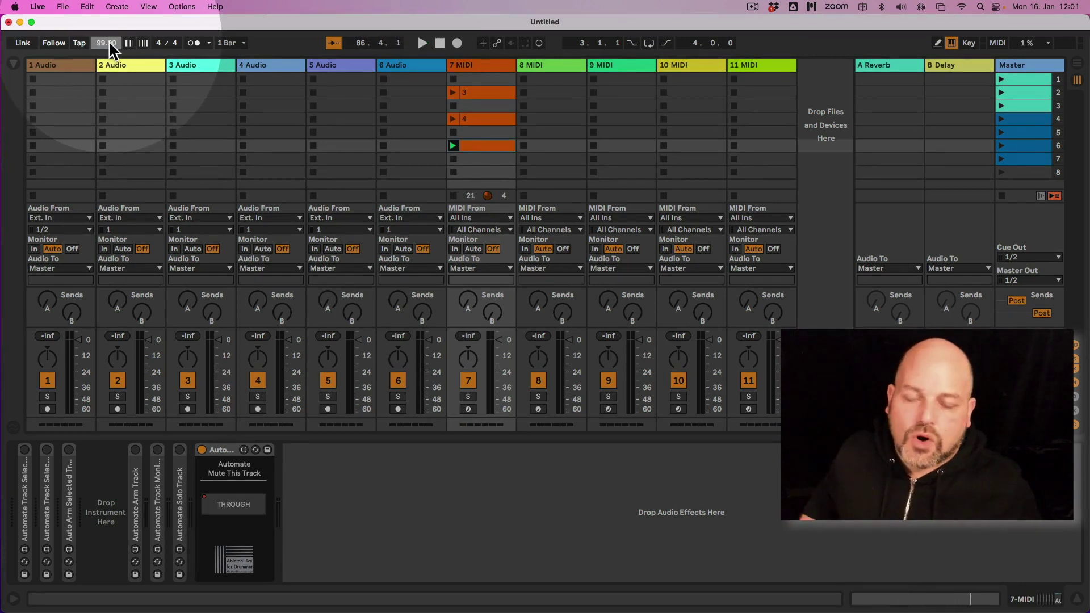